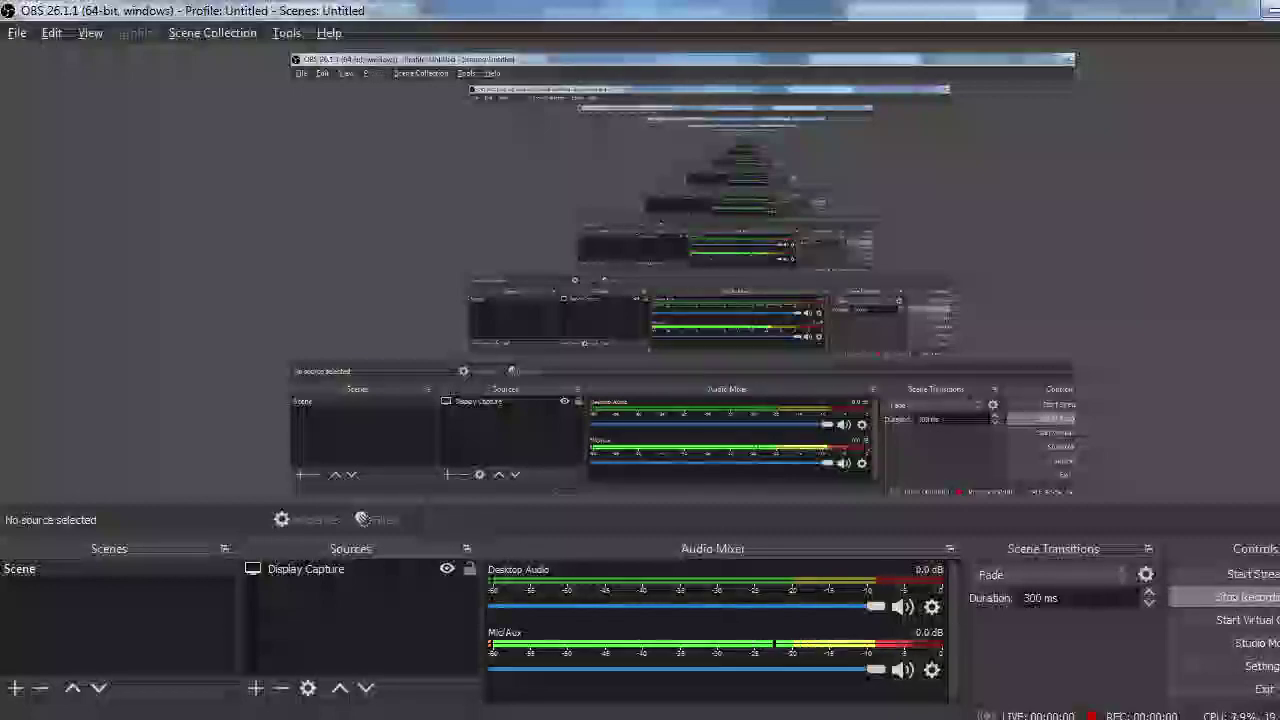
Bring the QS SYLLABUS document to the front from Word's taskbar preview
mouse_move(528, 708)
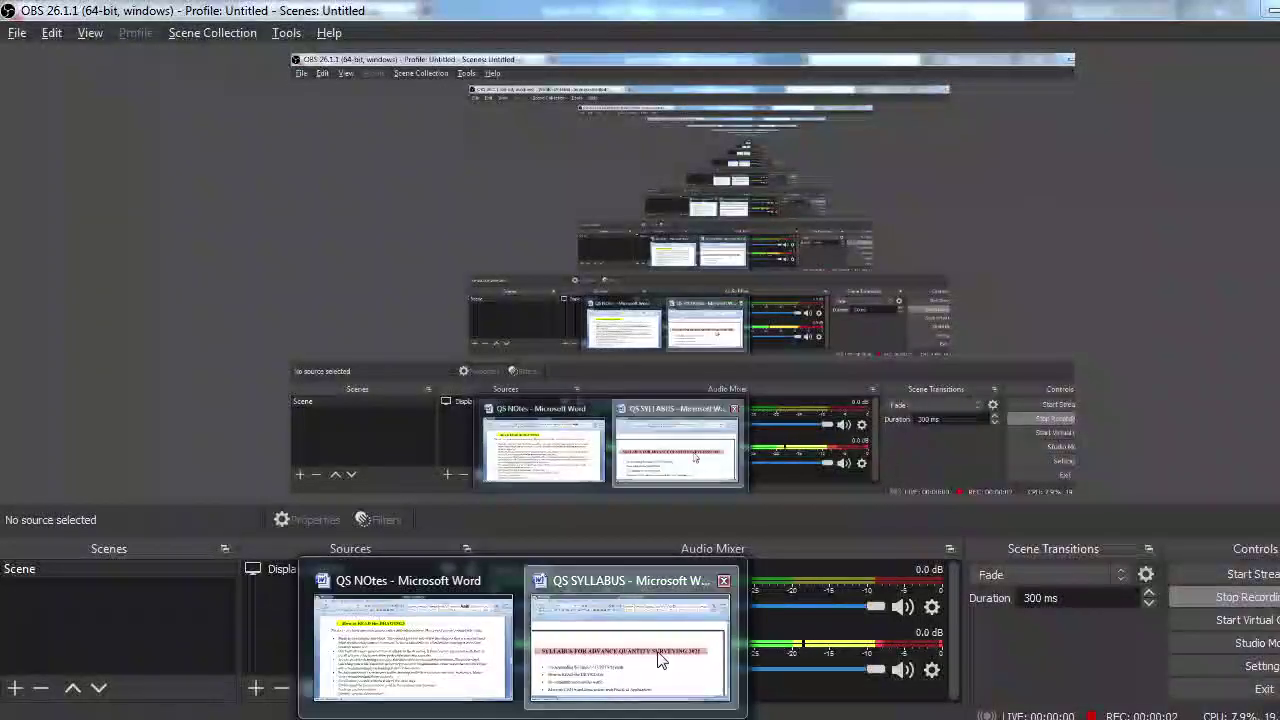
left_click(636, 621)
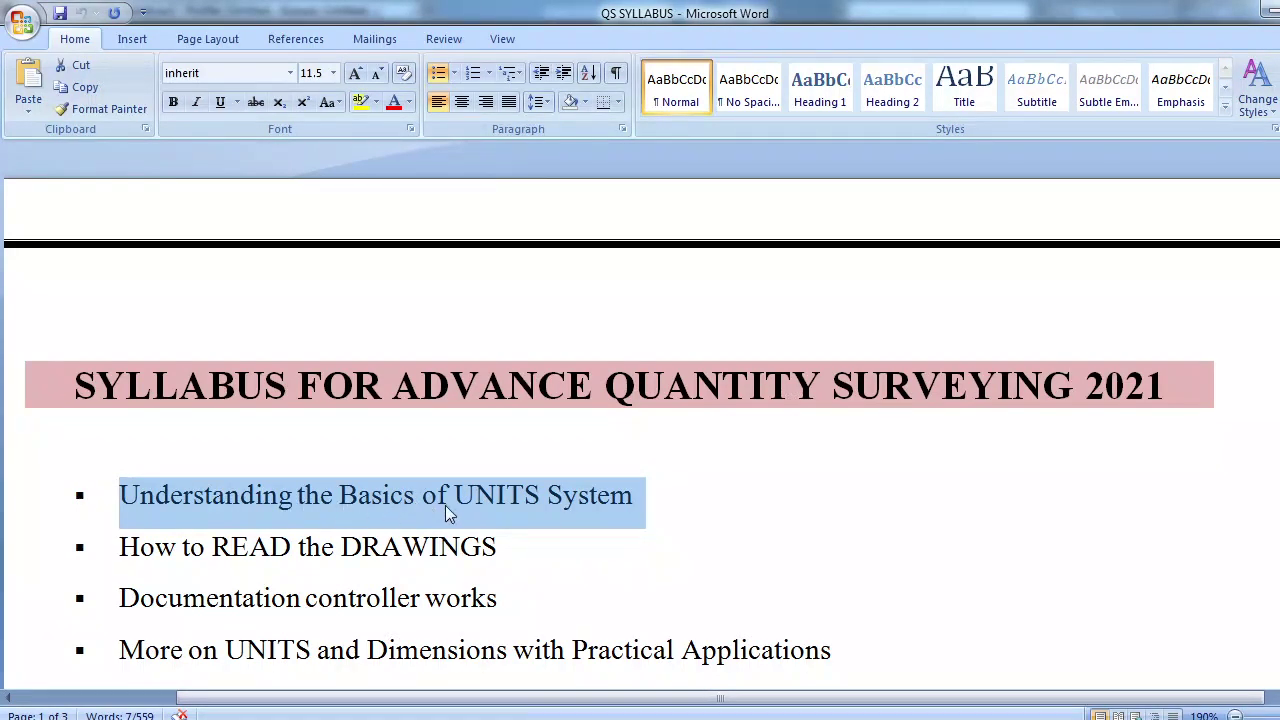
Zoom the syllabus out slightly and select the 'How to READ the DRAWINGS' bullet
scroll(446, 506, "down", 1, "ctrl")
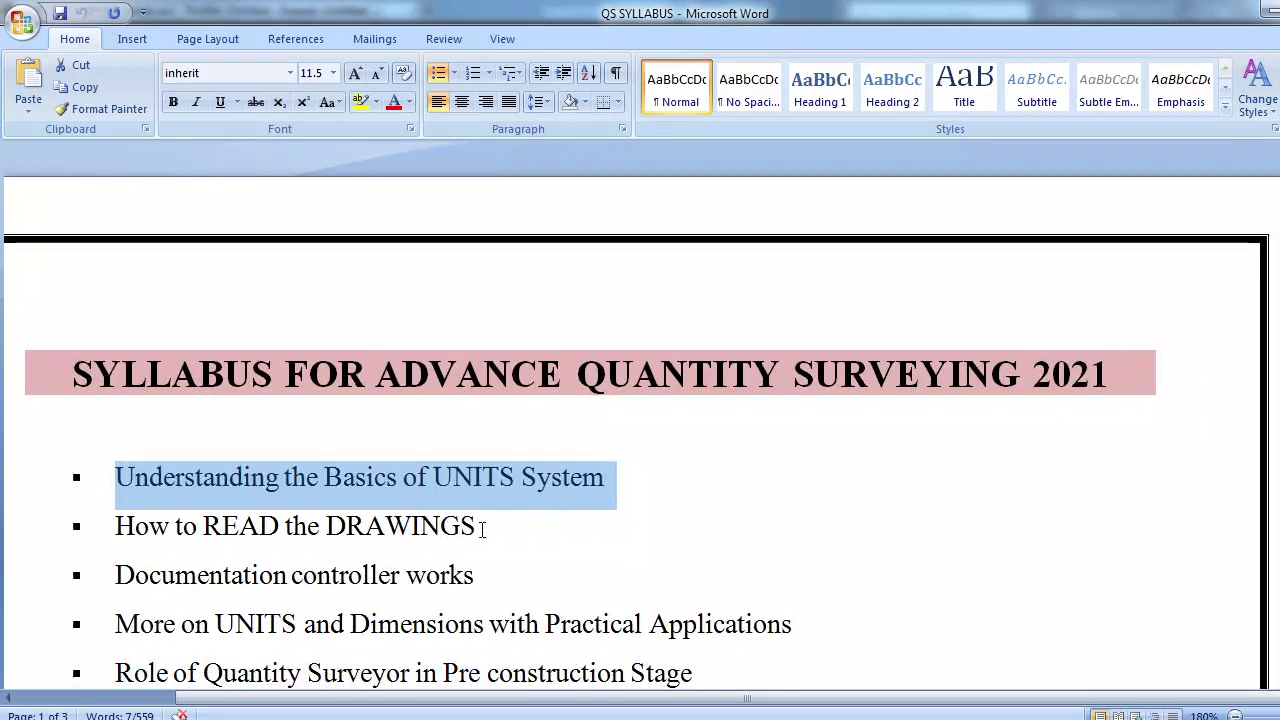
left_click_drag(484, 530, 115, 528)
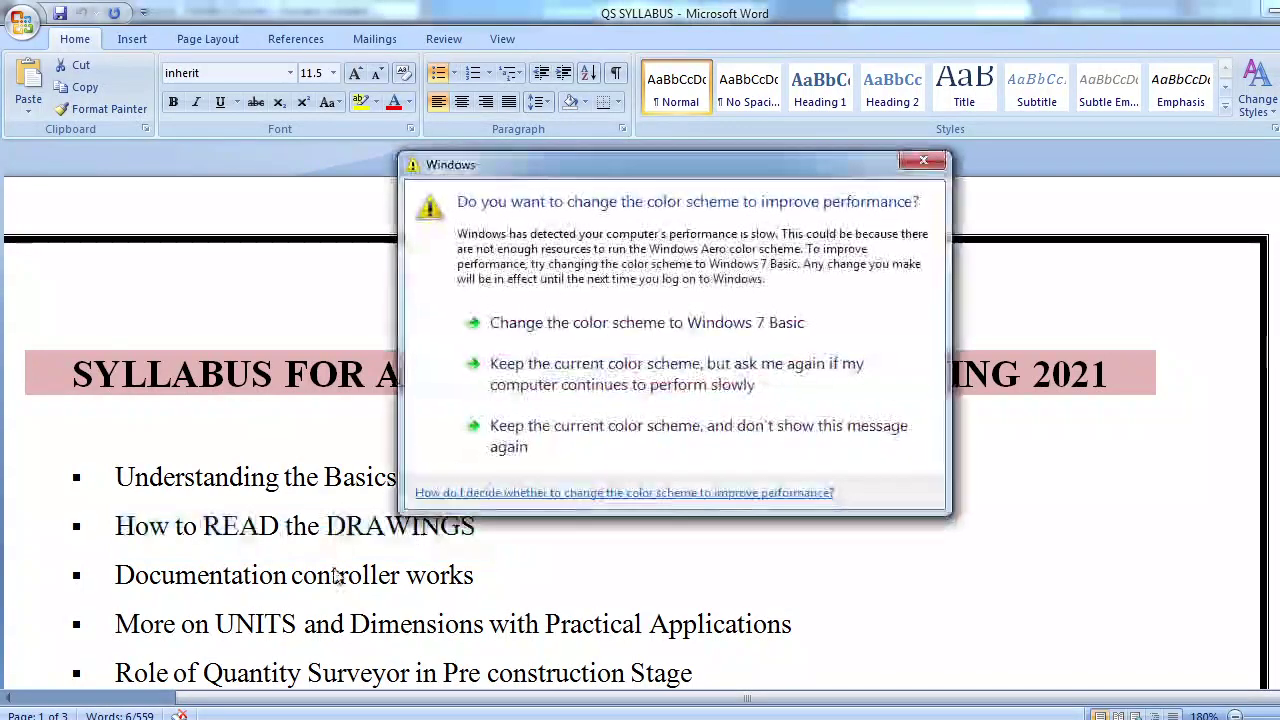
Close the Windows colour-scheme performance warning over the syllabus
left_click(906, 170)
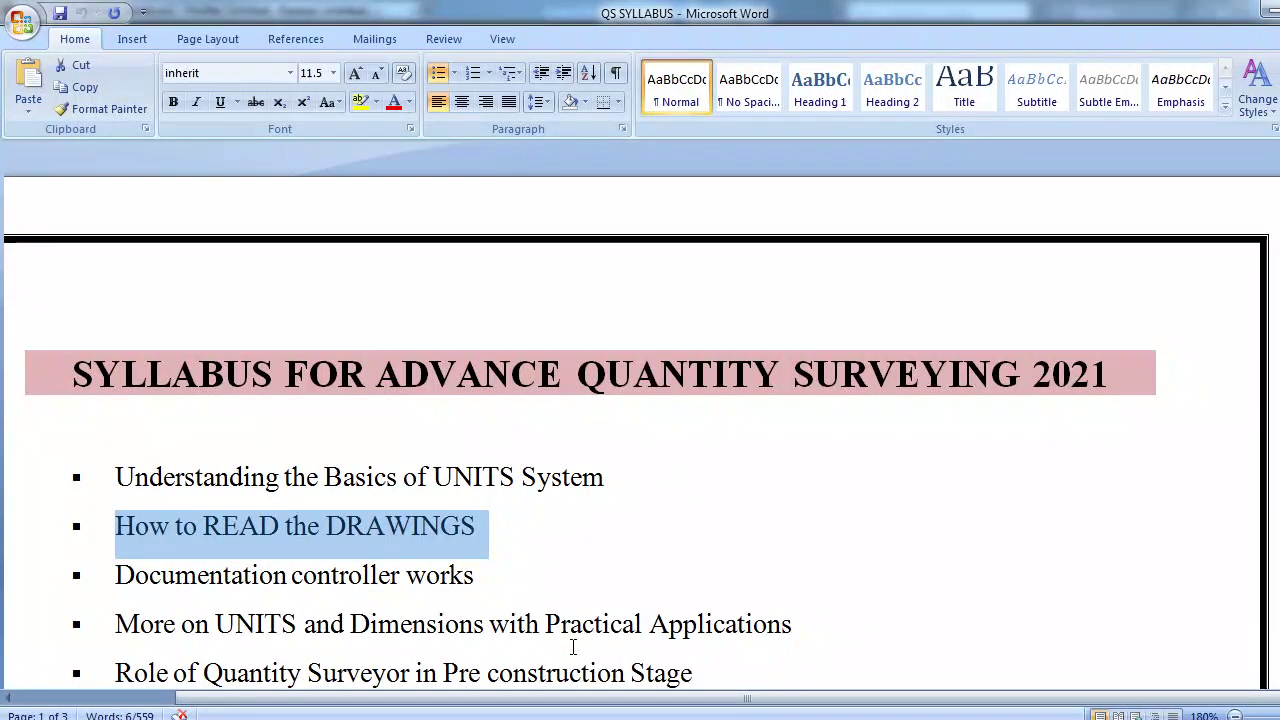
Read the QS NOtes drawing-reading notes, then switch to the AutoCAD house drawing
mouse_move(530, 714)
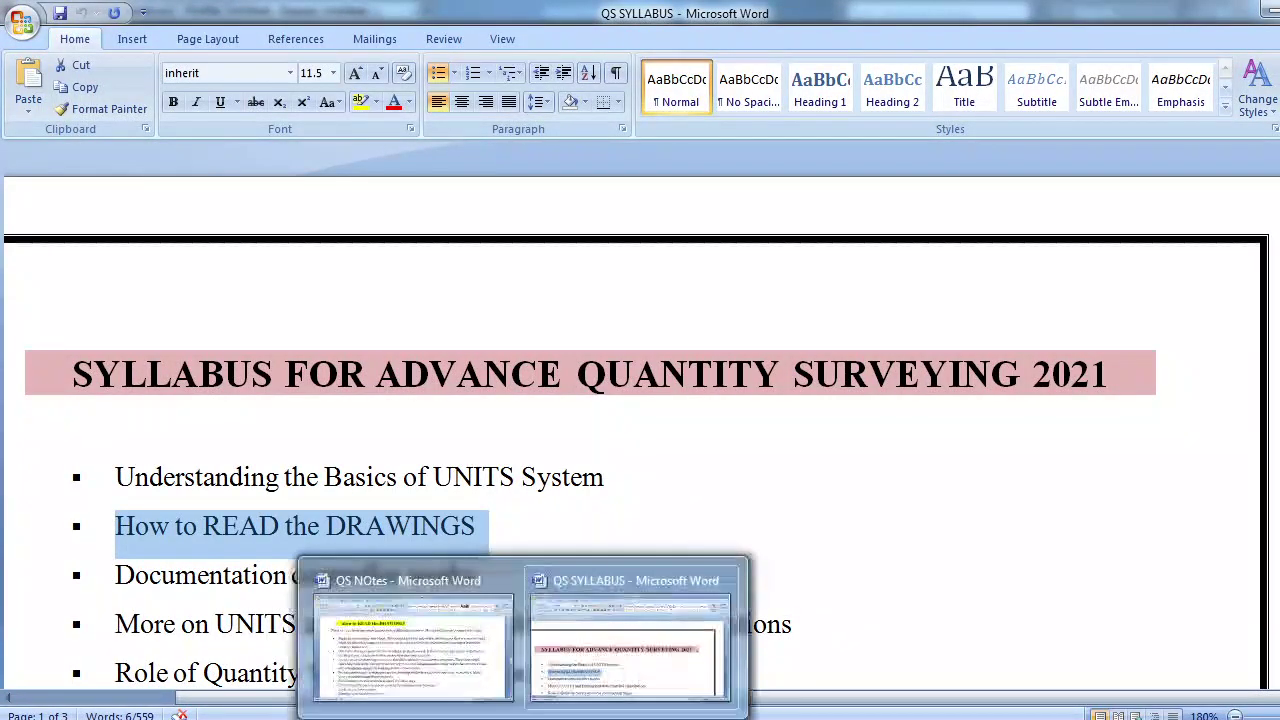
left_click(397, 652)
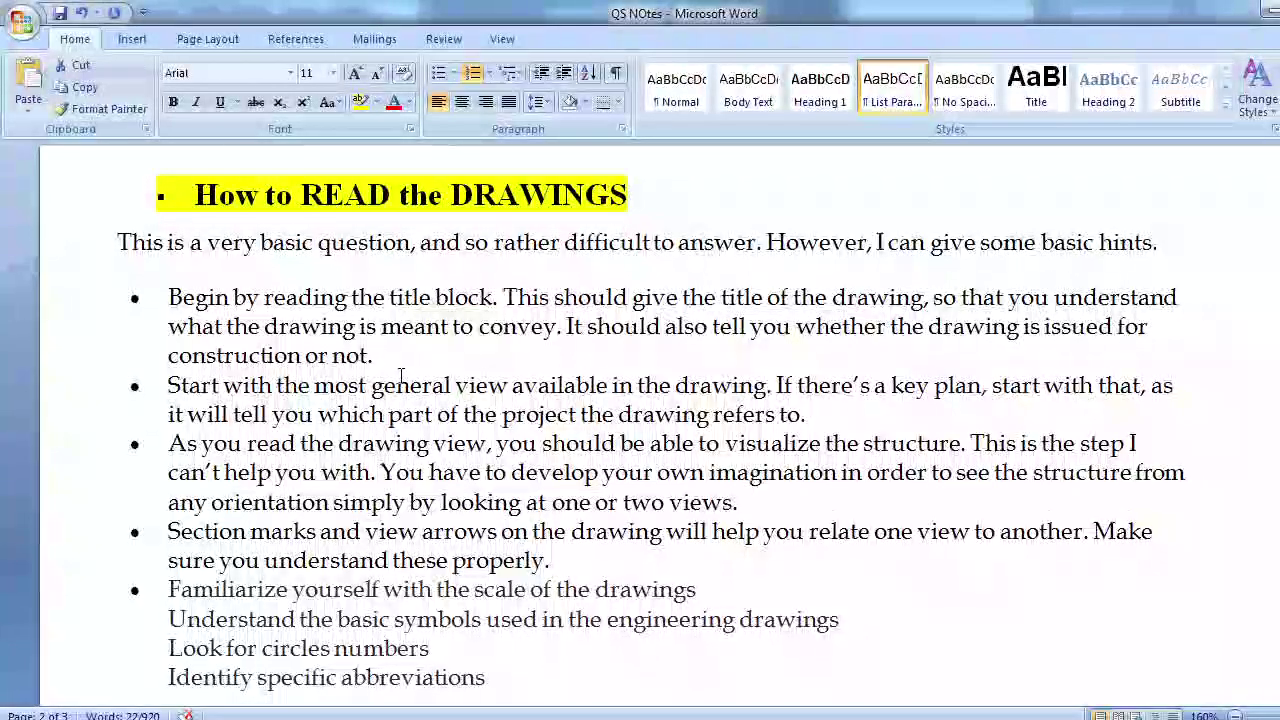
key("alt+Tab")
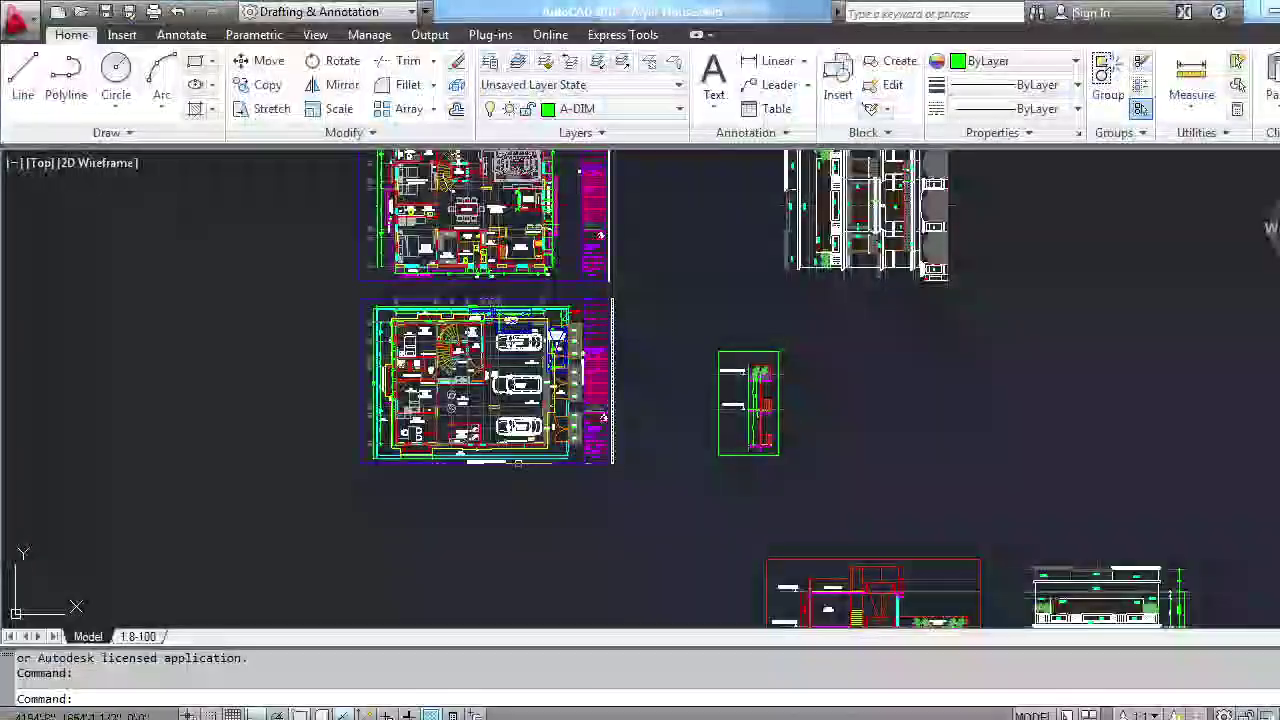
Zoom into the SITE PLAN / STILT FLOOR PLAN title block (1:100) and compare it with the Word notes
scroll(600, 400, "up", 10)
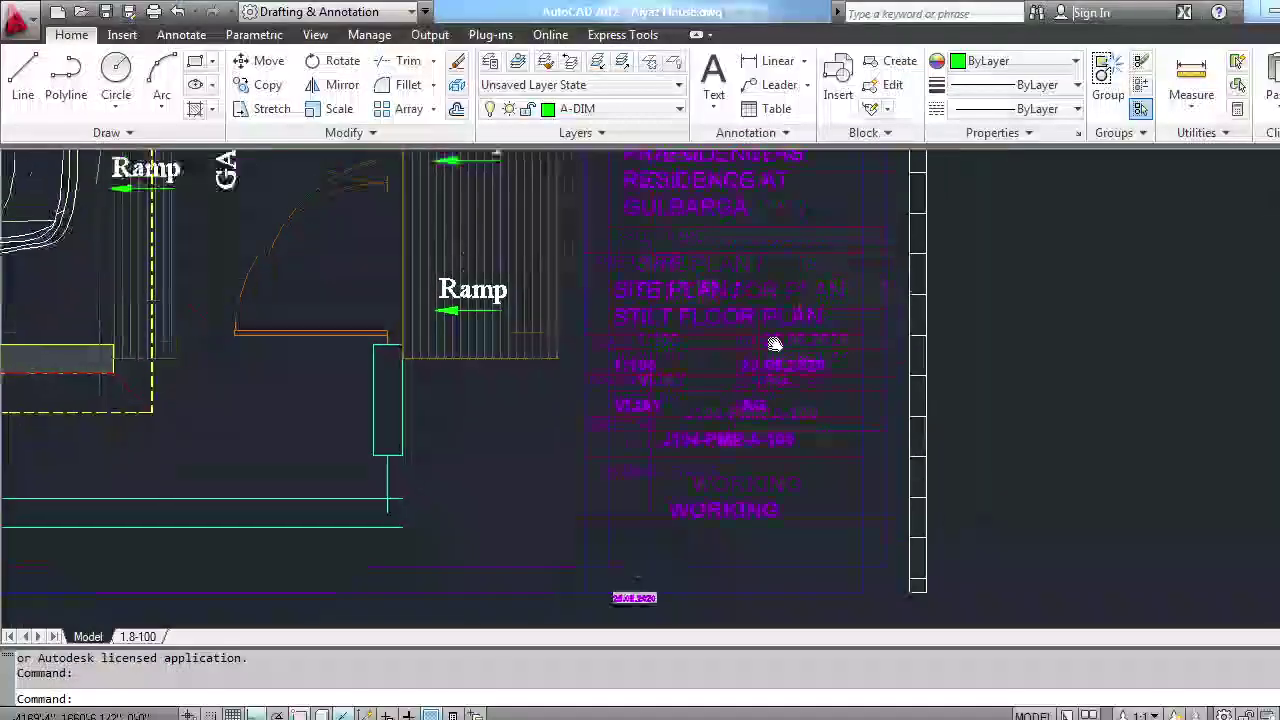
scroll(630, 336, "up", 4)
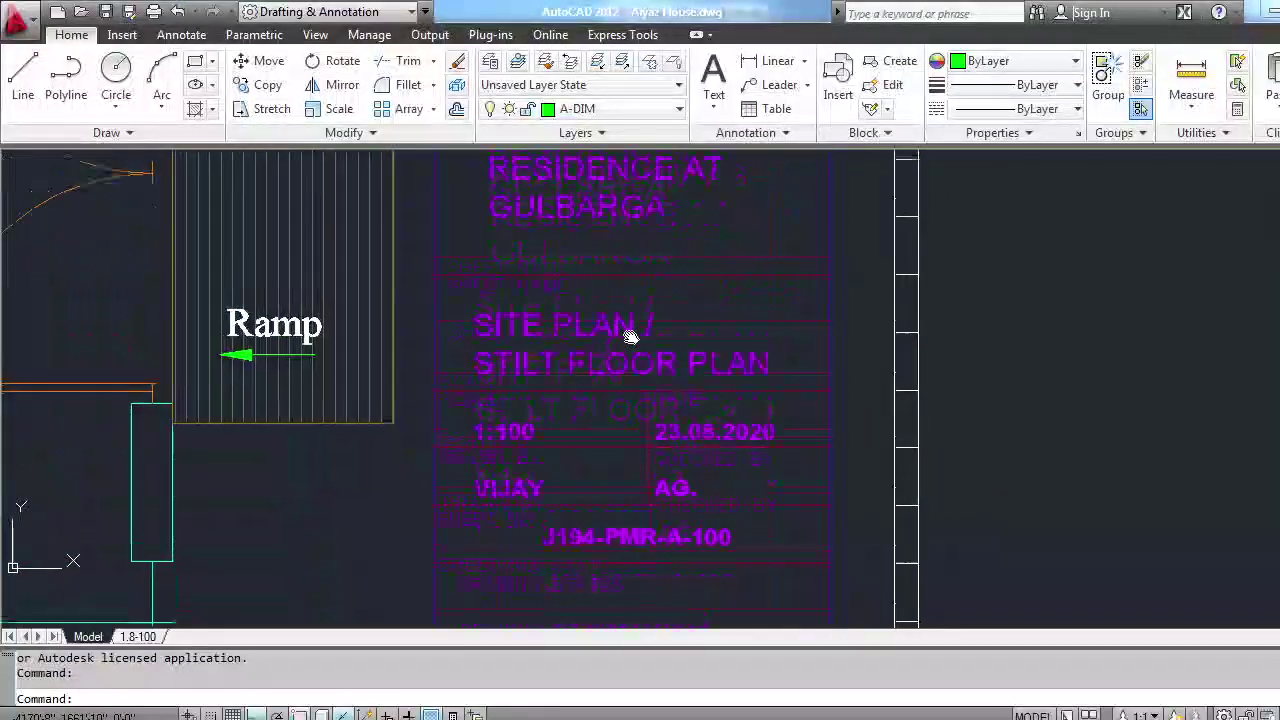
middle_click_drag(630, 336, 663, 253)
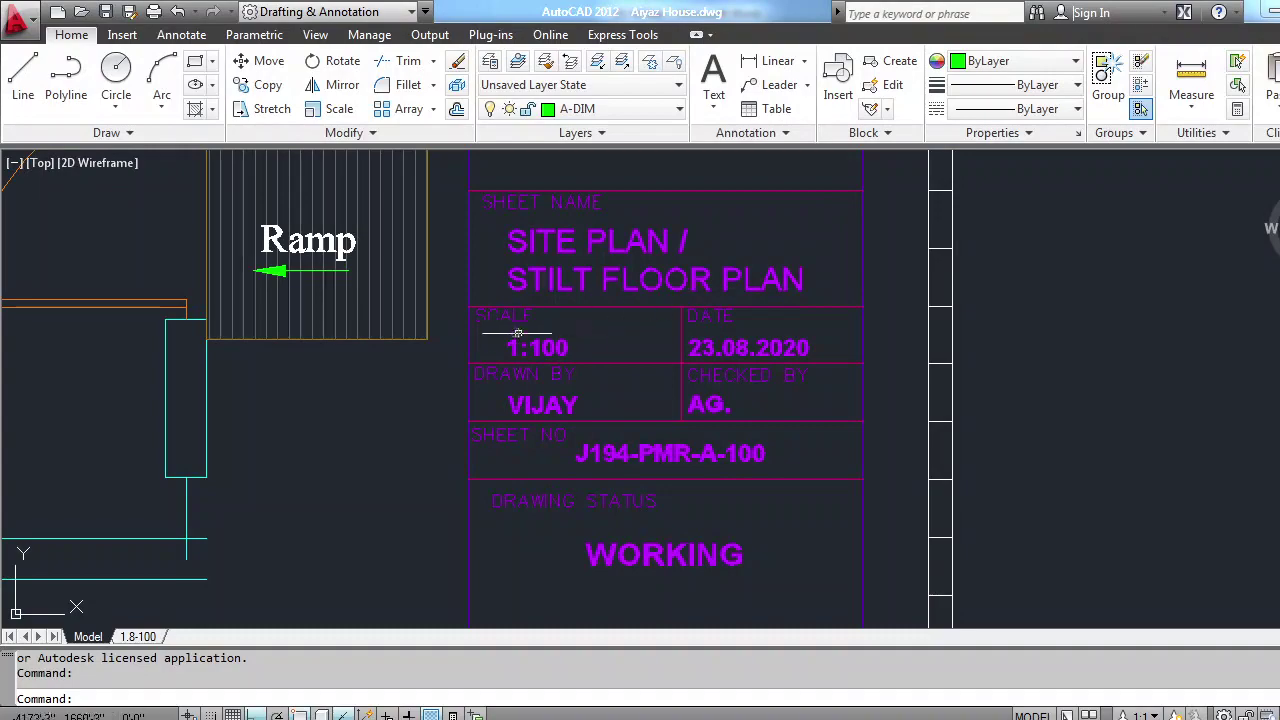
key("alt+Tab")
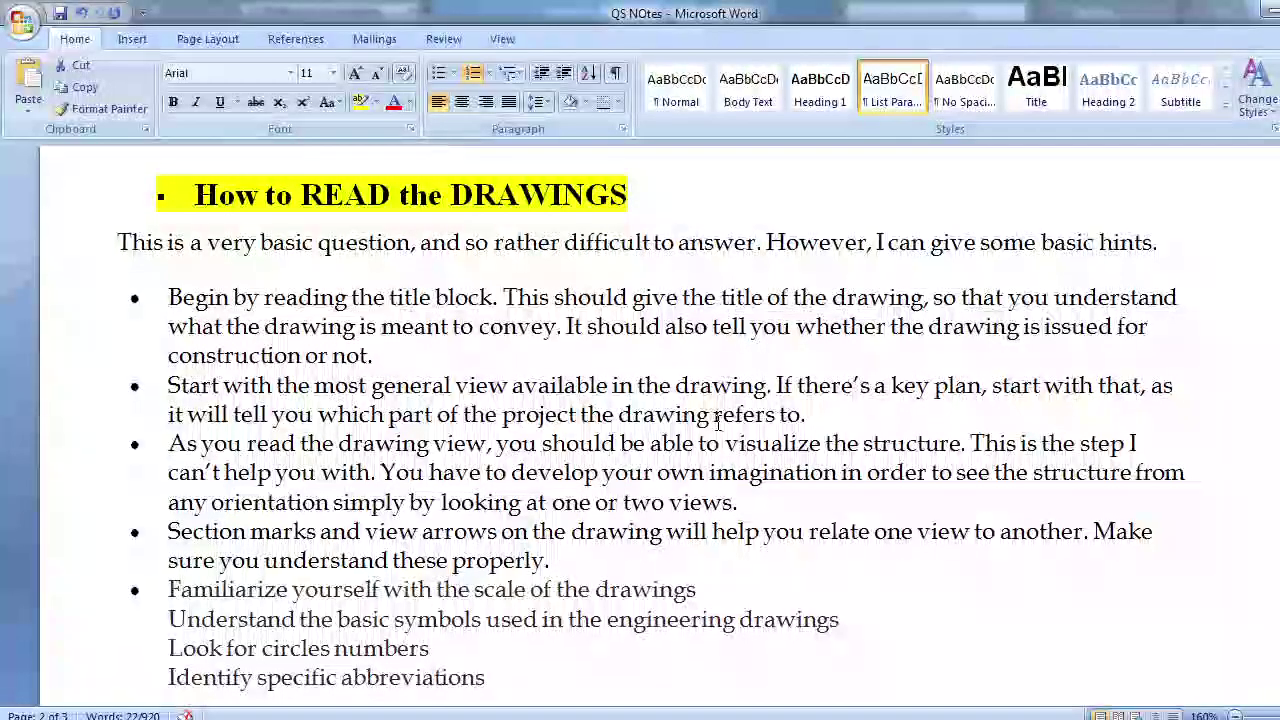
key("alt+Tab")
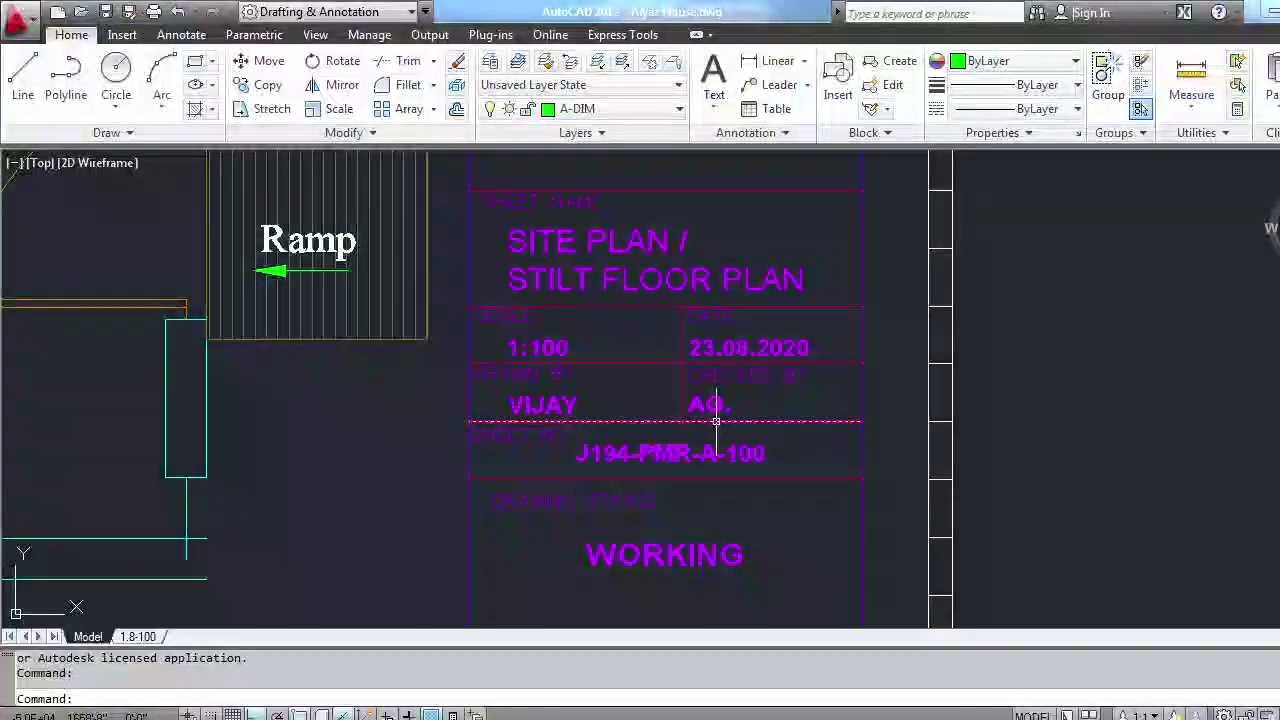
Pan to the ground floor plan's Open Garden, Sitout and car, check the notes, then zoom out
scroll(734, 300, "down", 6)
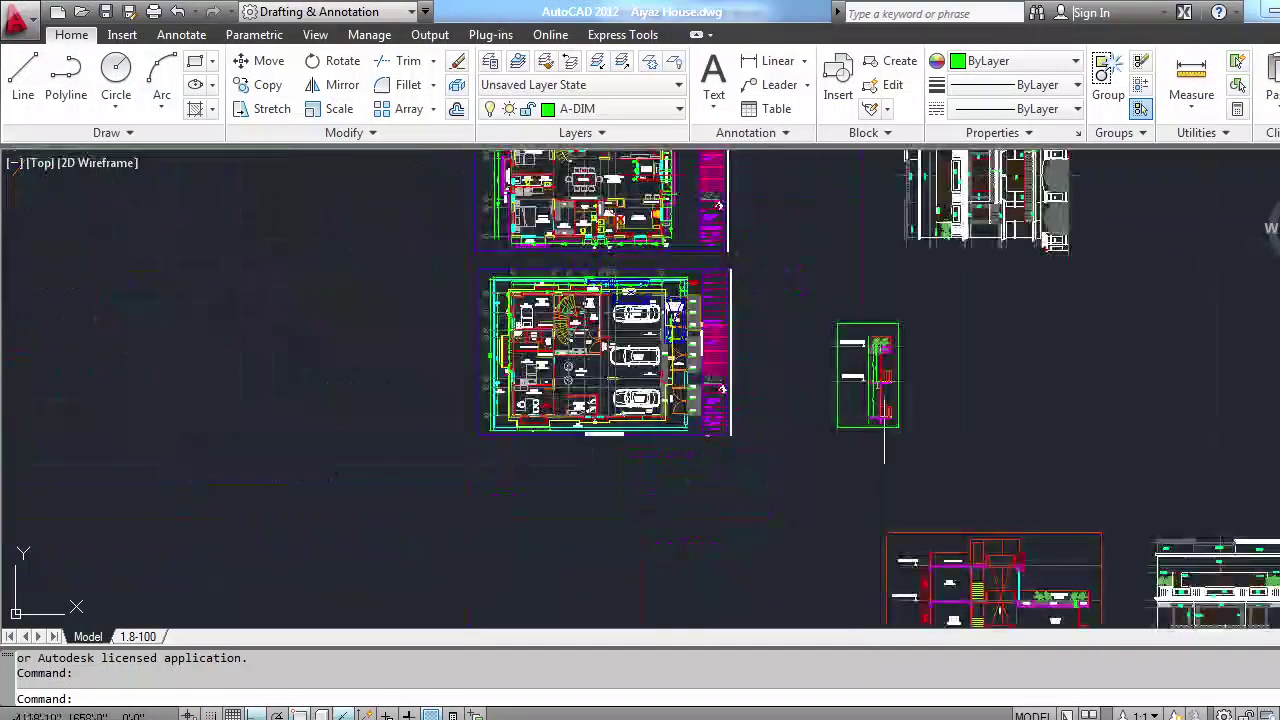
mouse_move(914, 423)
middle_mouse_down()
mouse_move(623, 186)
mouse_move(389, 166)
mouse_move(343, 140)
middle_mouse_up()
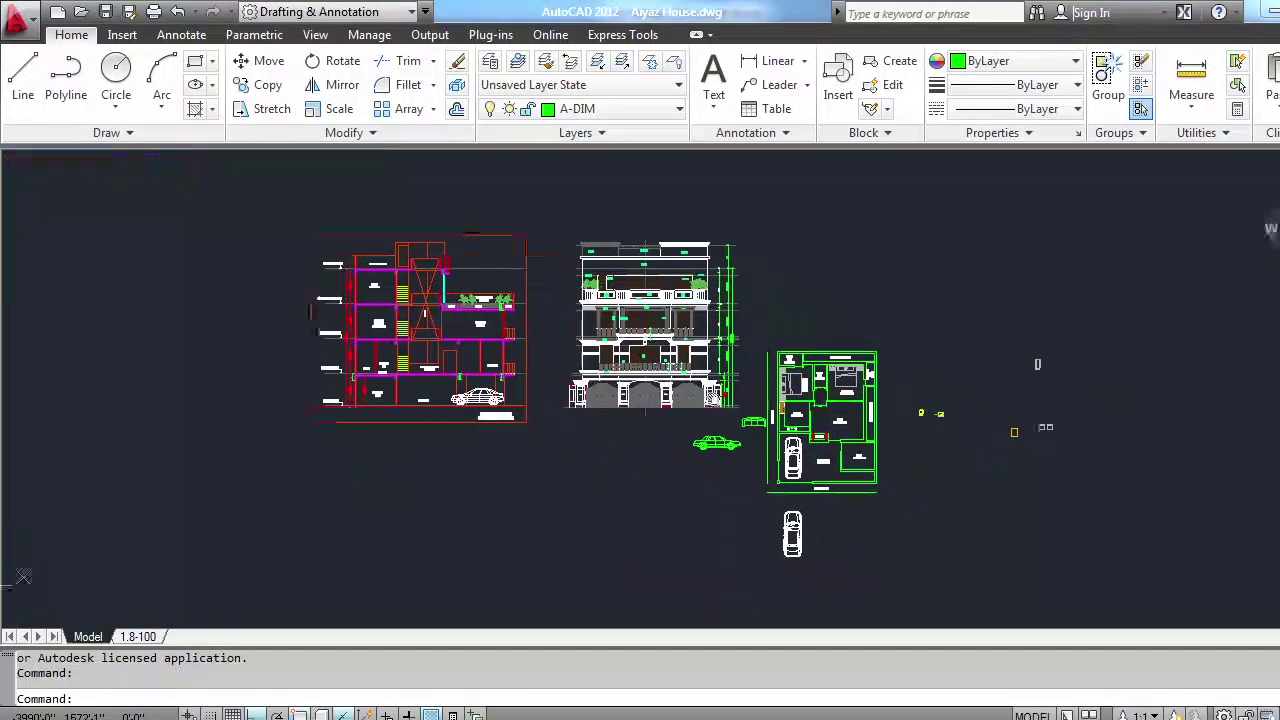
middle_click_drag(904, 463, 814, 423)
scroll(814, 423, "up", 8)
middle_click_drag(391, 462, 644, 436)
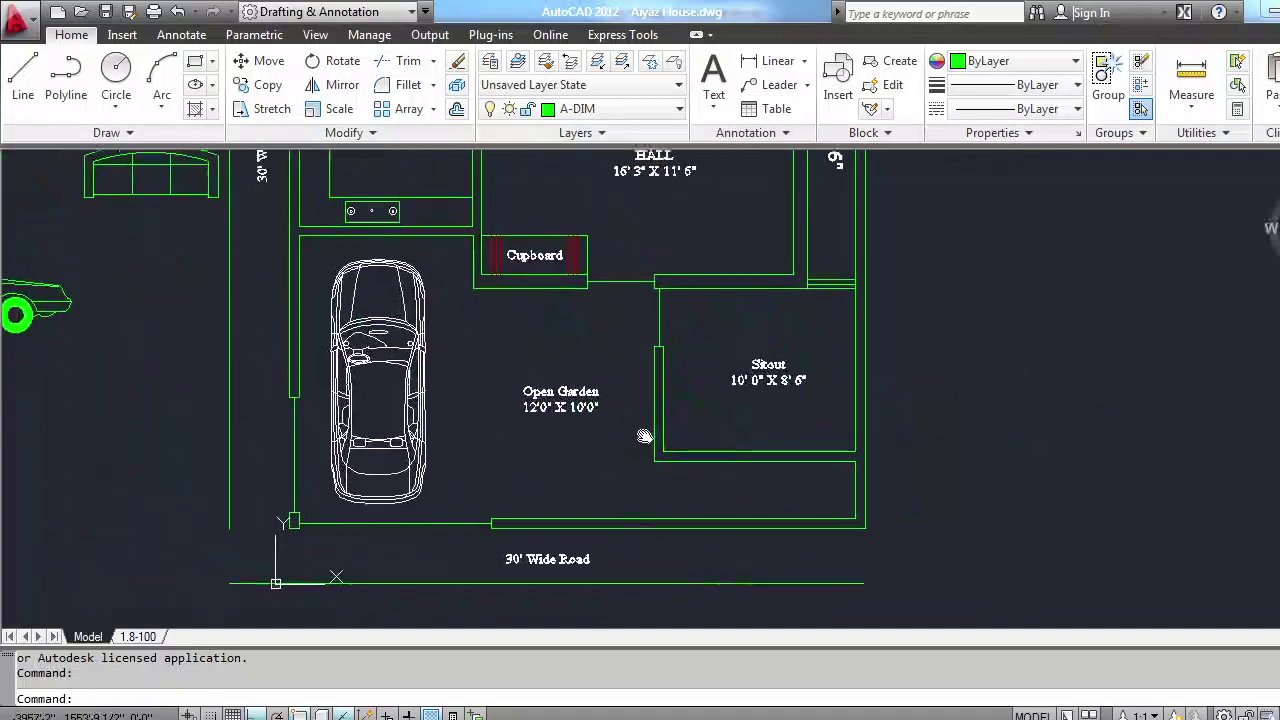
scroll(644, 436, "down", 4)
mouse_move(567, 409)
middle_mouse_down()
mouse_move(367, 461)
mouse_move(150, 470)
mouse_move(184, 470)
middle_mouse_up()
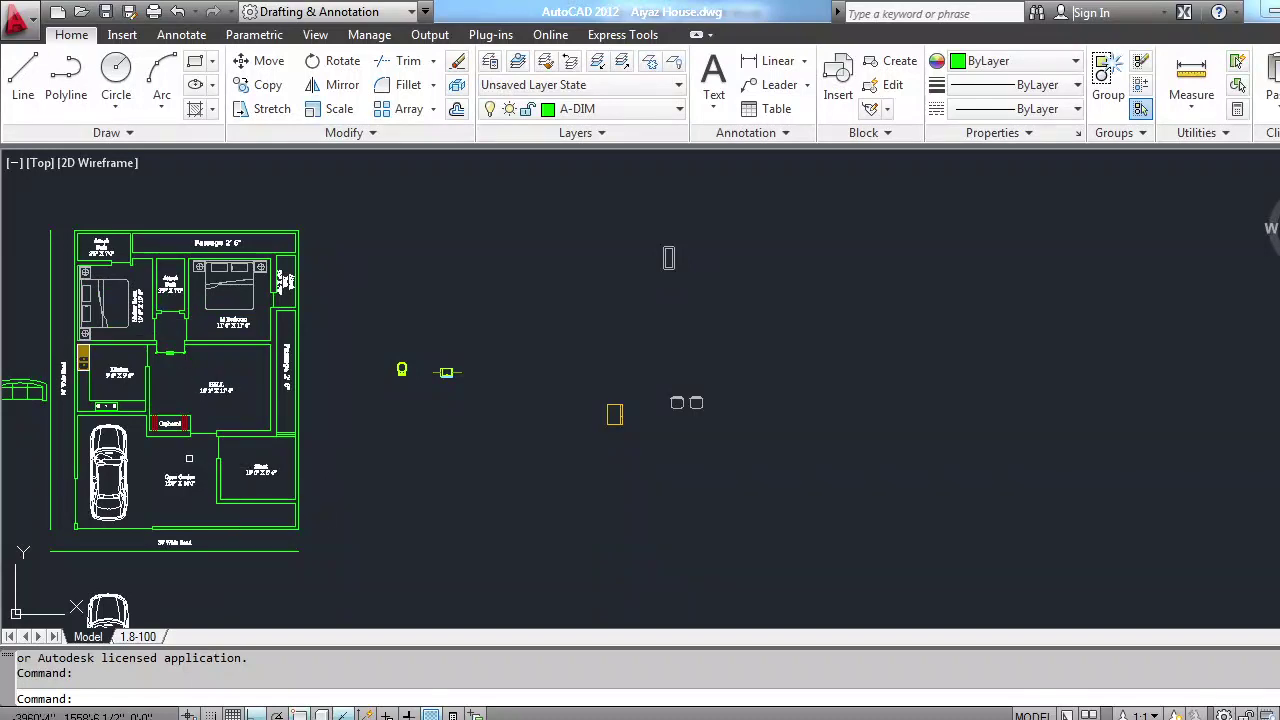
scroll(189, 458, "up", 2)
mouse_move(194, 451)
middle_mouse_down()
mouse_move(319, 452)
mouse_move(327, 496)
mouse_move(329, 466)
middle_mouse_up()
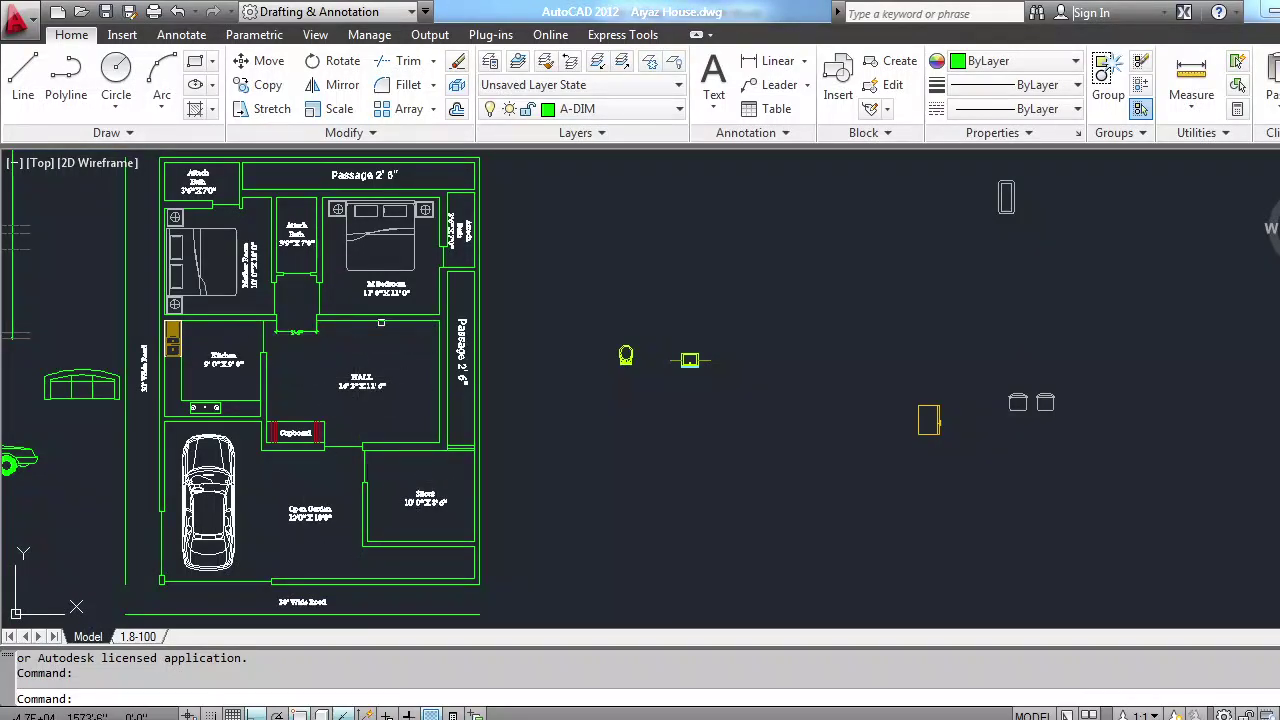
key("alt+Tab")
scroll(608, 443, "down", 6)
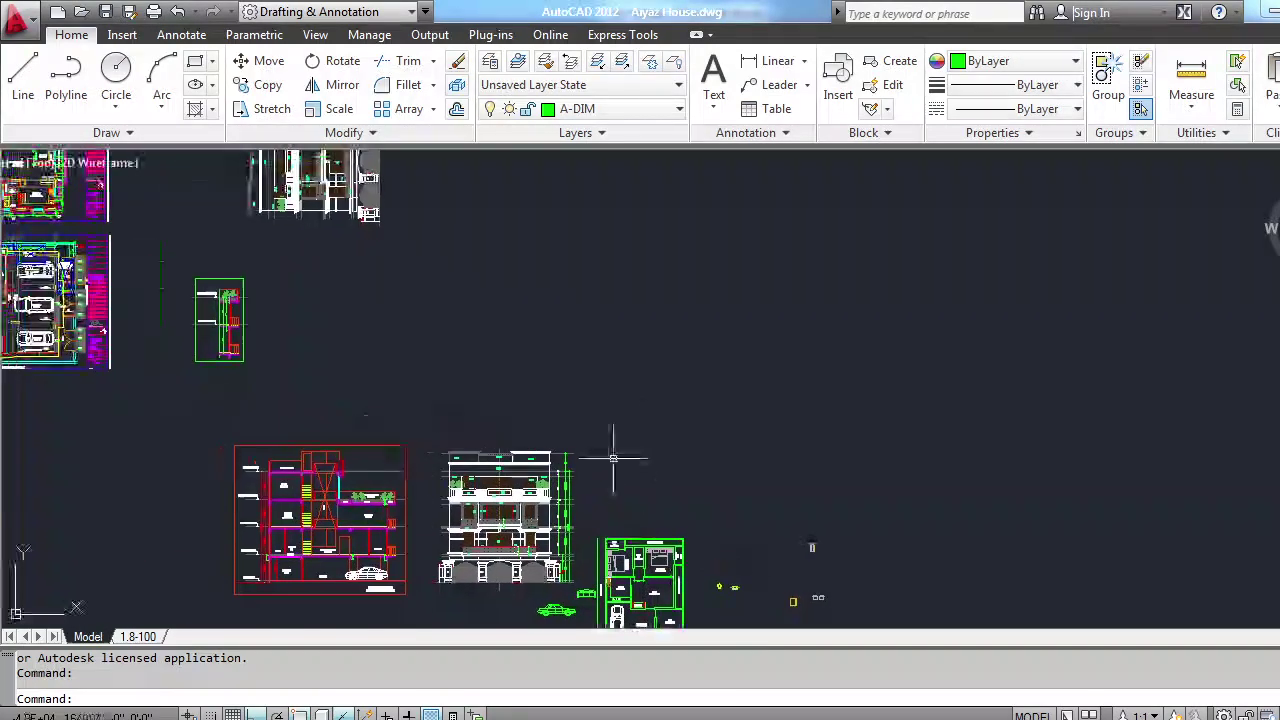
Zoom into the section's FIRST FL. LVL and SECOND FL. LVL marks, then pan to the floor plan
scroll(300, 540, "up", 8)
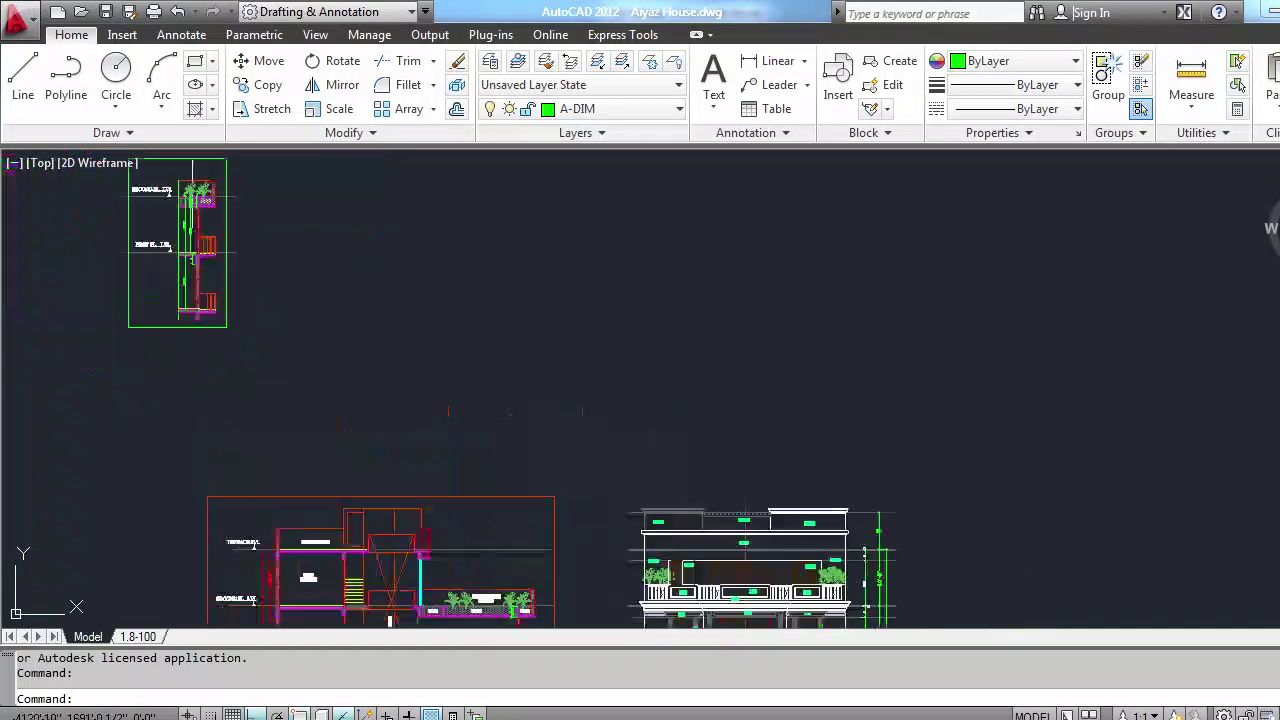
mouse_move(165, 265)
middle_mouse_down()
mouse_move(390, 370)
mouse_move(413, 323)
middle_mouse_up()
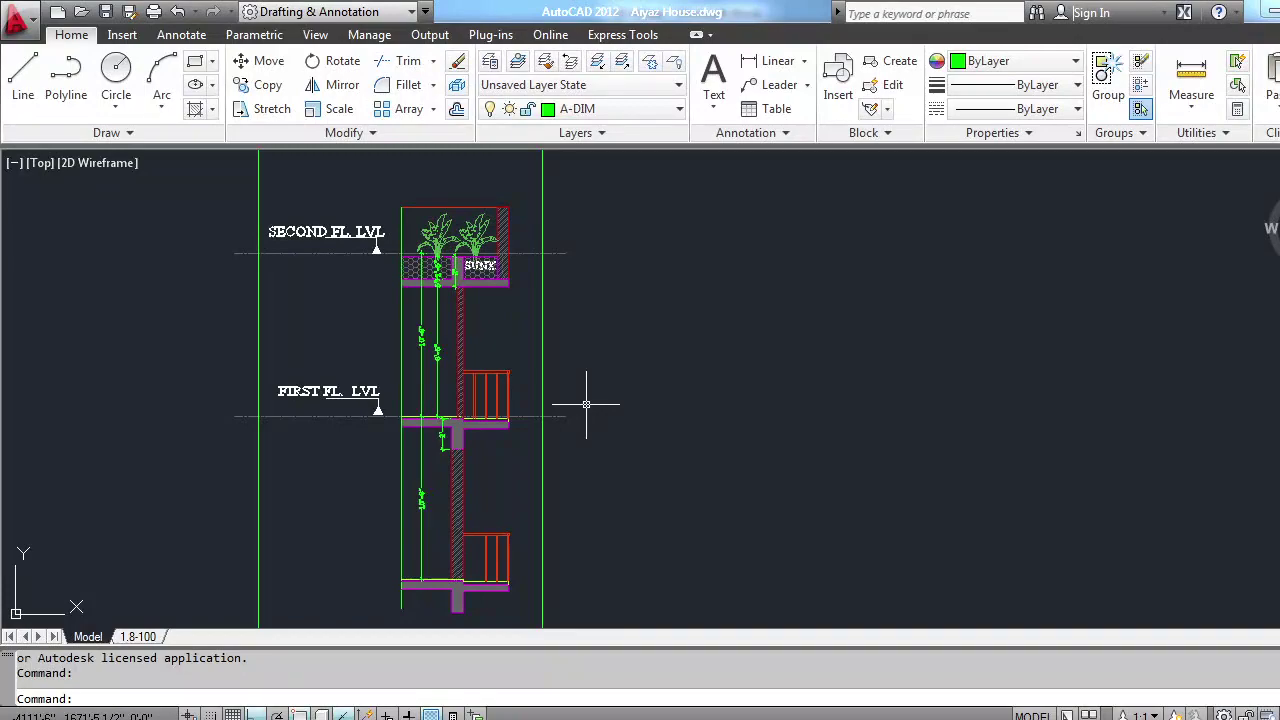
scroll(586, 404, "down", 5)
scroll(800, 451, "up", 3)
scroll(486, 274, "down", 2)
scroll(486, 274, "up", 3)
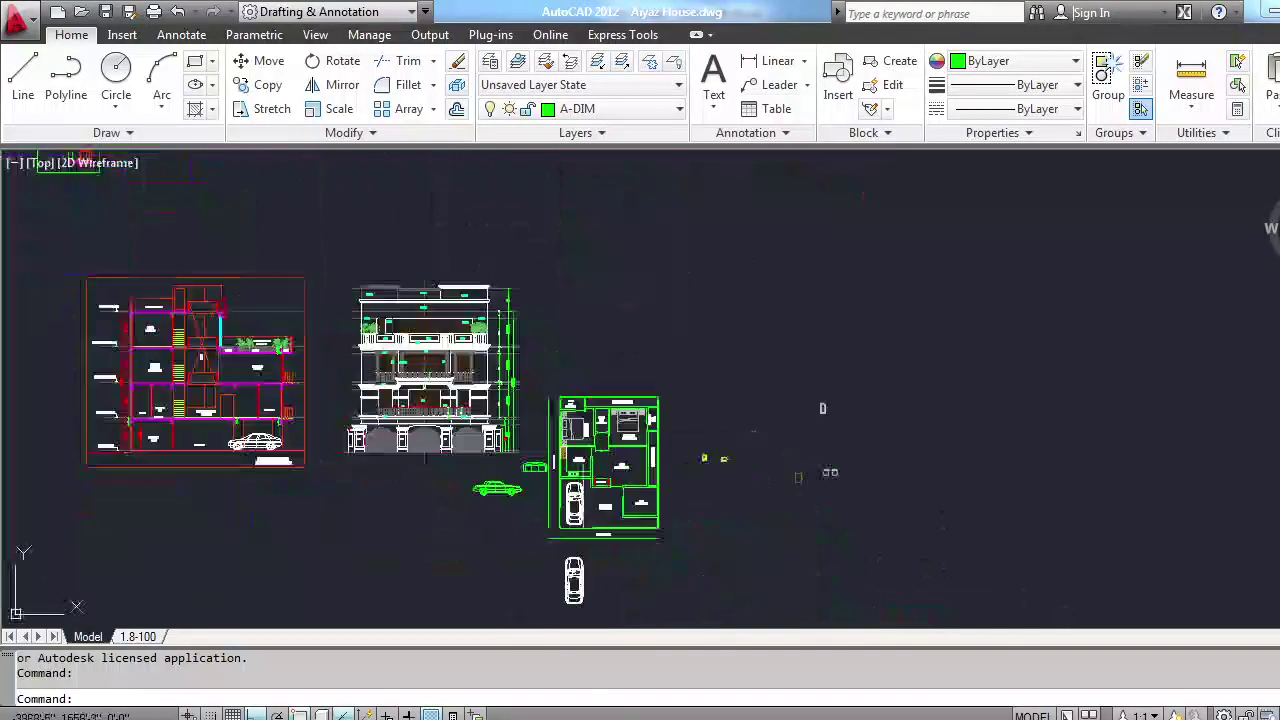
scroll(600, 500, "up", 6)
middle_click_drag(600, 500, 510, 496)
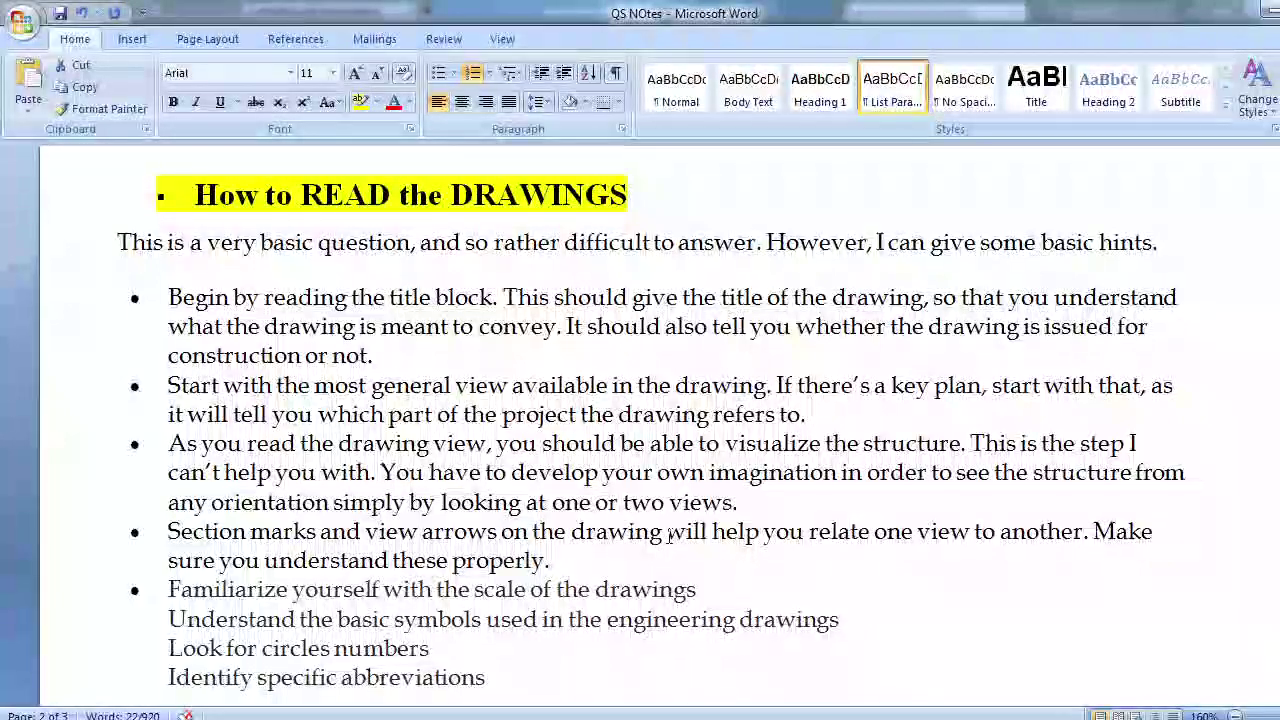
Place an 11'-6" linear dimension to the left of the hall's side wall
key("alt+Tab")
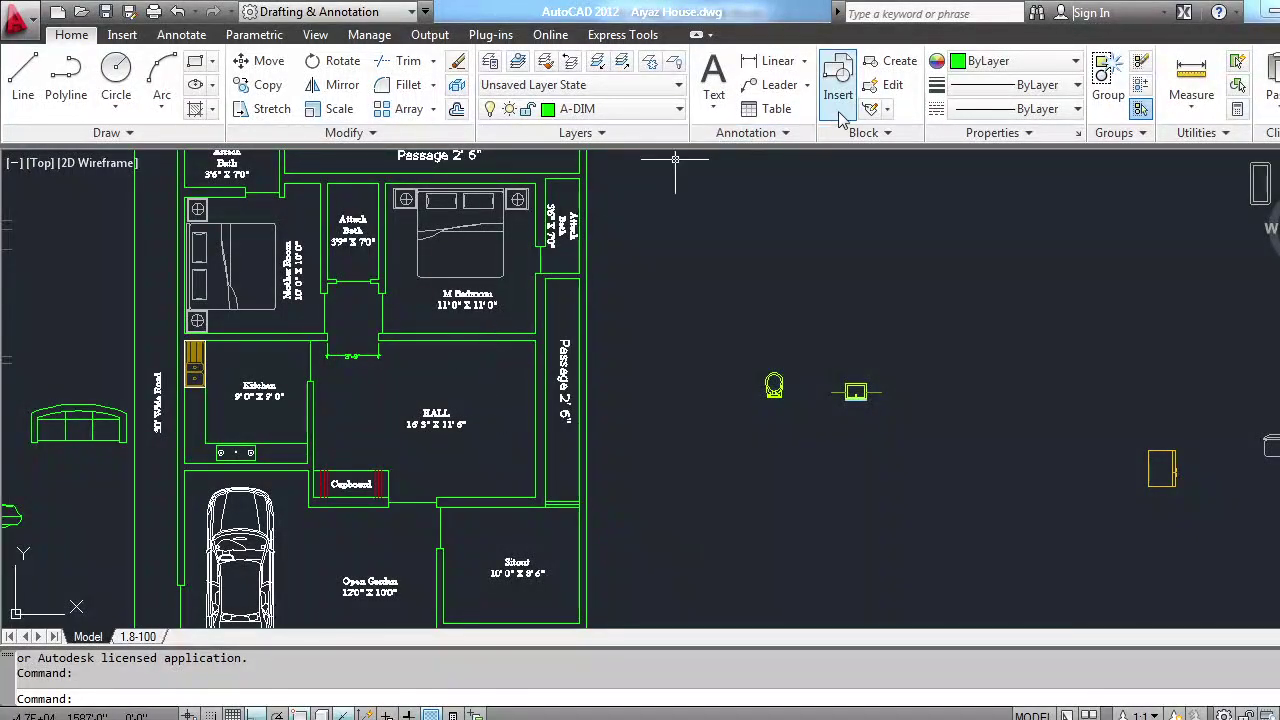
left_click(775, 61)
left_click(537, 341)
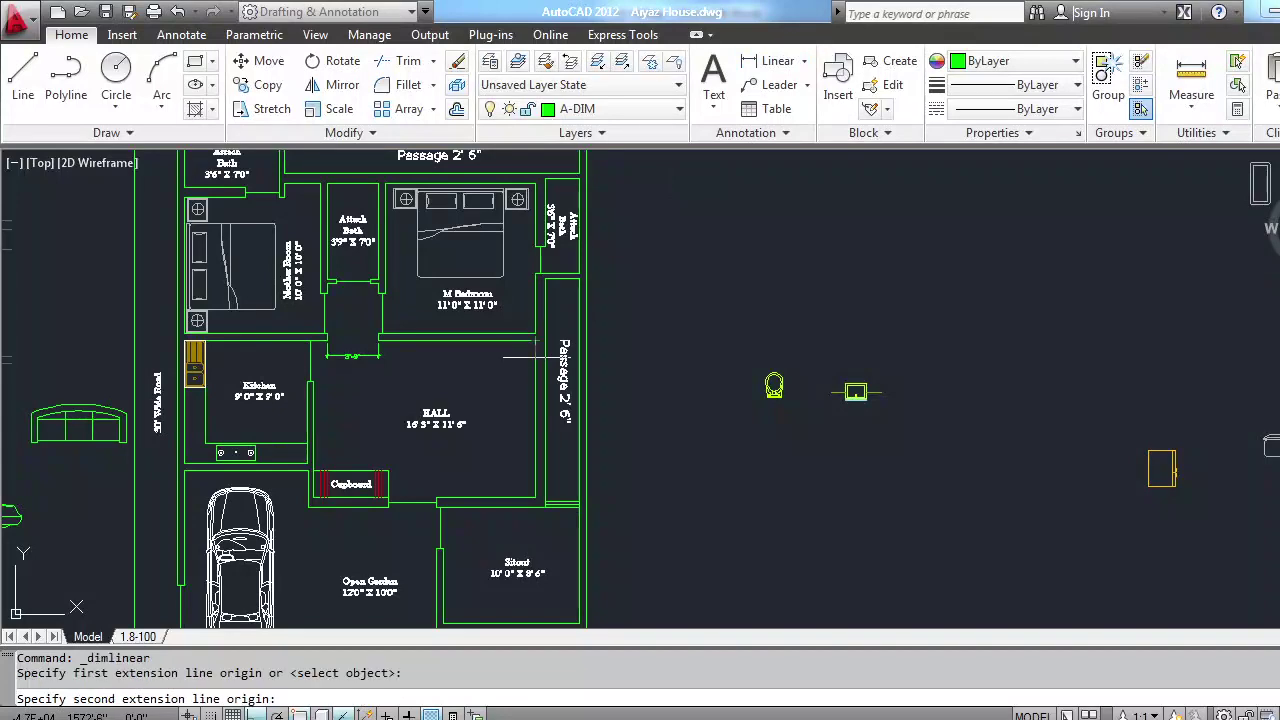
left_click(535, 500)
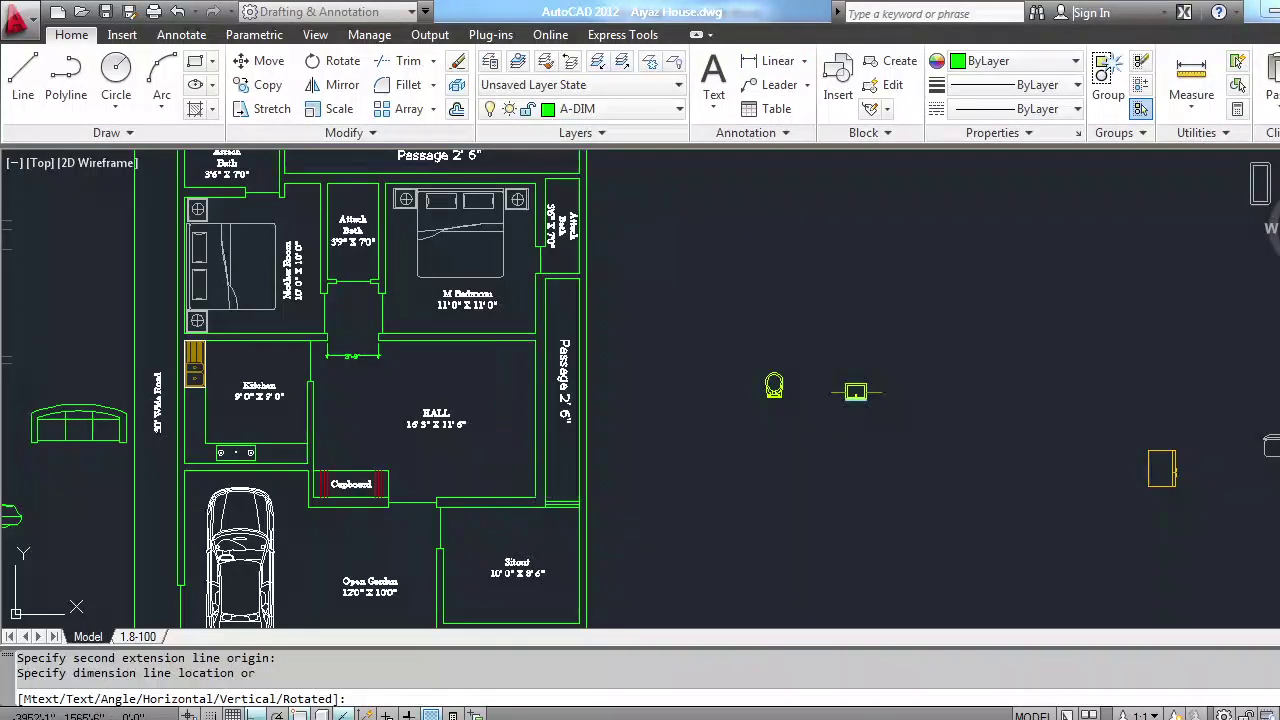
left_click(476, 462)
scroll(477, 468, "up", 6)
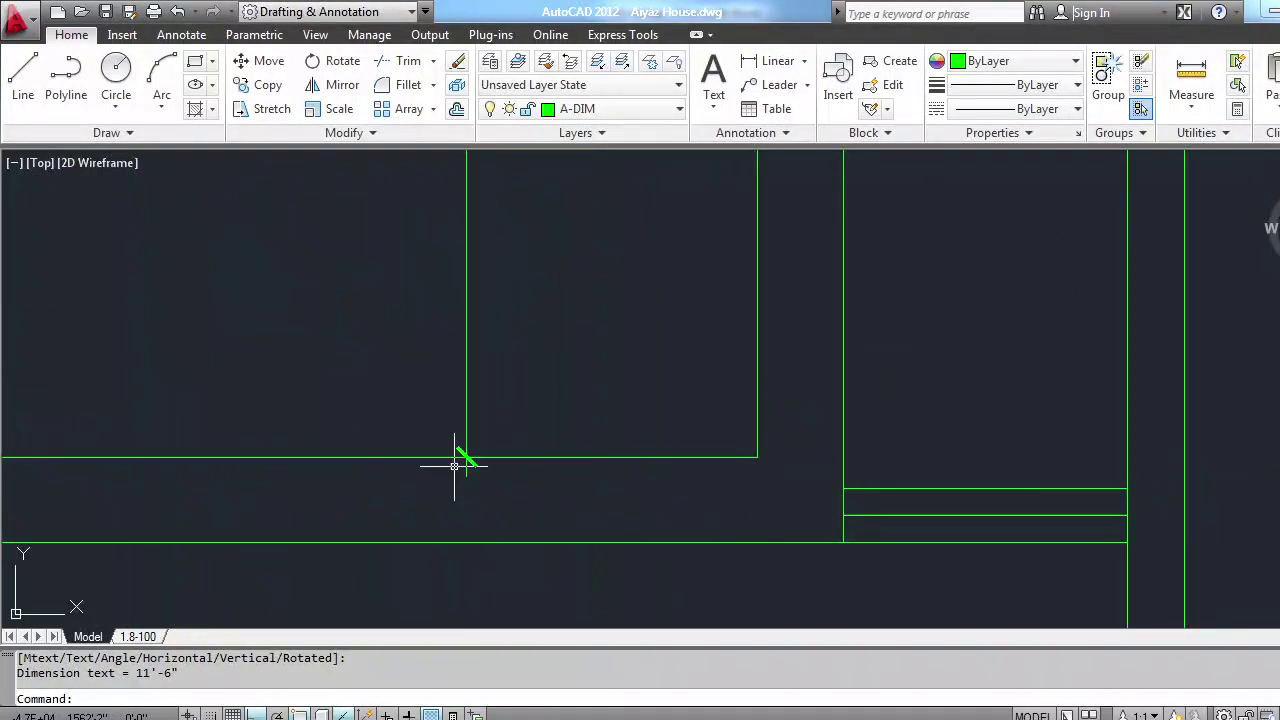
scroll(454, 466, "down", 5)
scroll(457, 314, "up", 4)
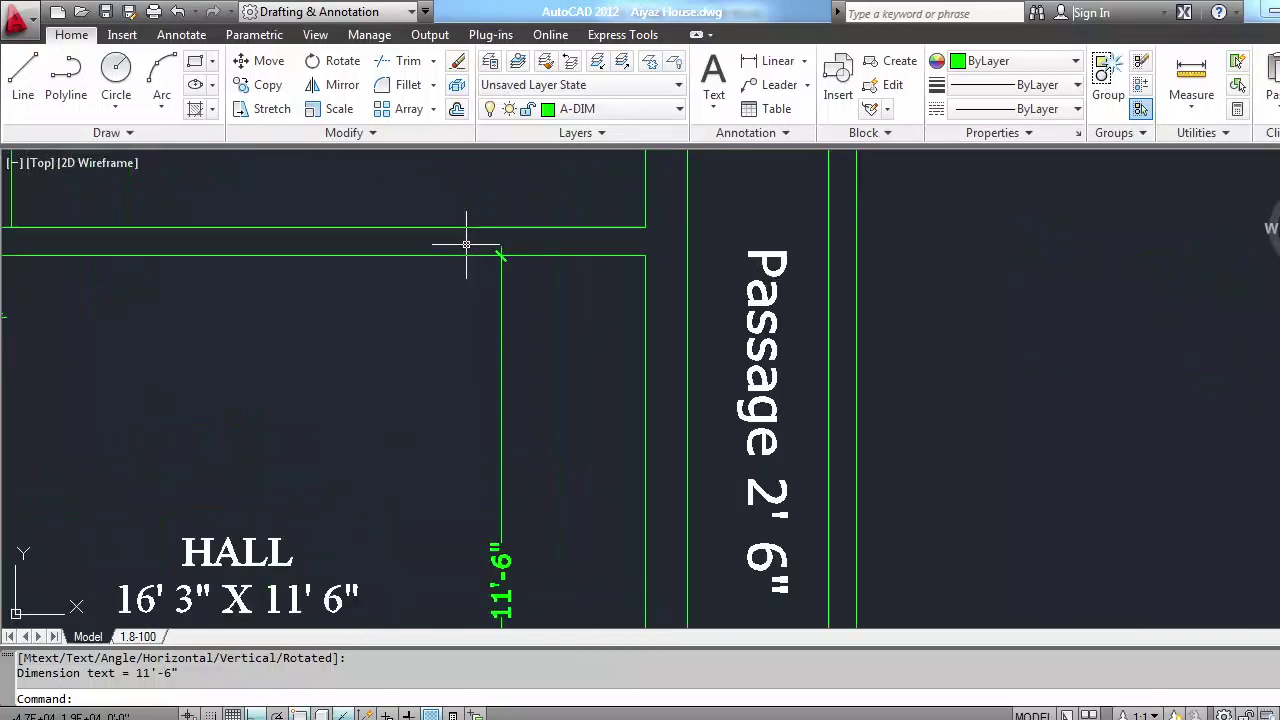
scroll(480, 240, "down", 2)
middle_click_drag(529, 363, 528, 281)
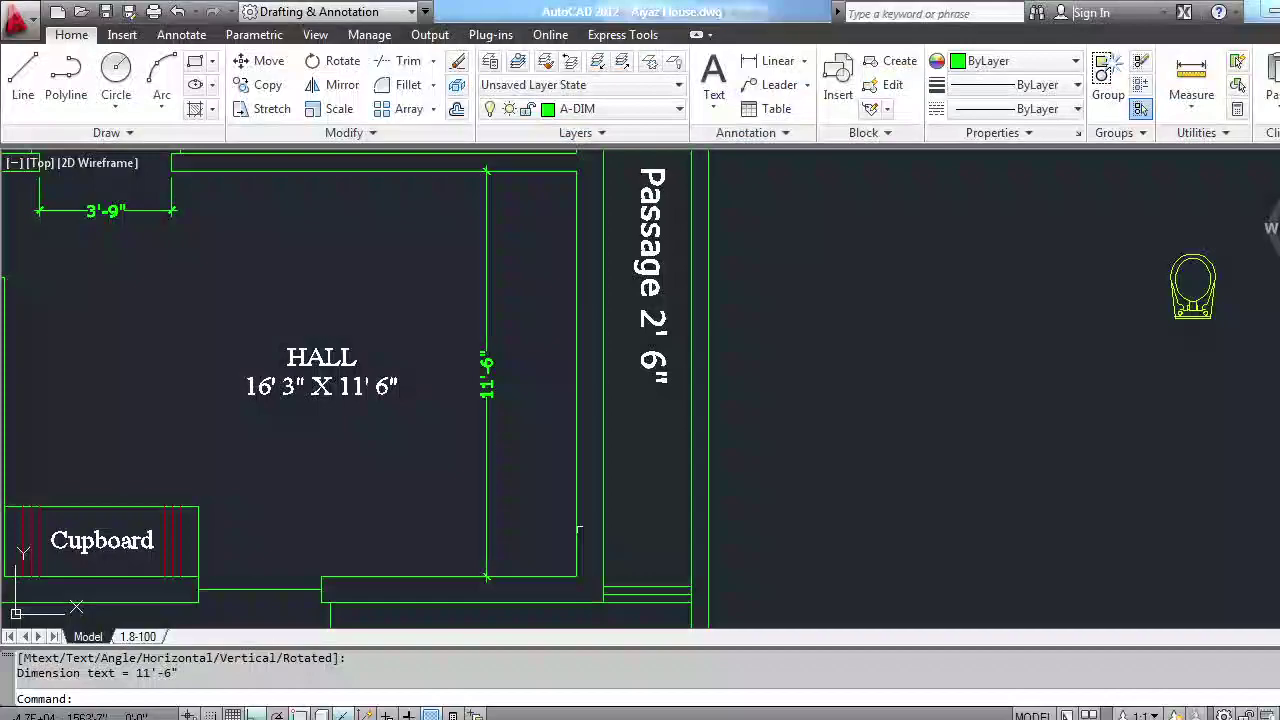
Pan across the whole sheet and zoom into the title block
scroll(640, 390, "down", 5)
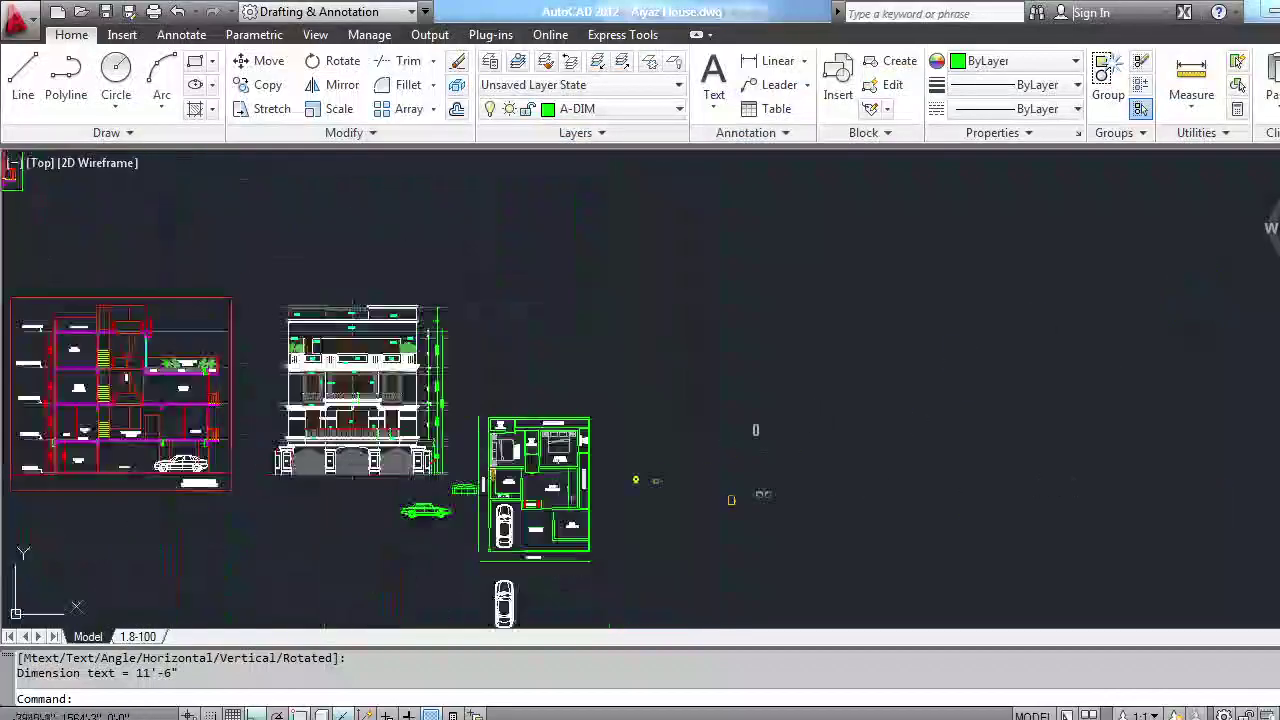
mouse_move(490, 380)
middle_mouse_down()
mouse_move(845, 343)
mouse_move(1258, 531)
middle_mouse_up()
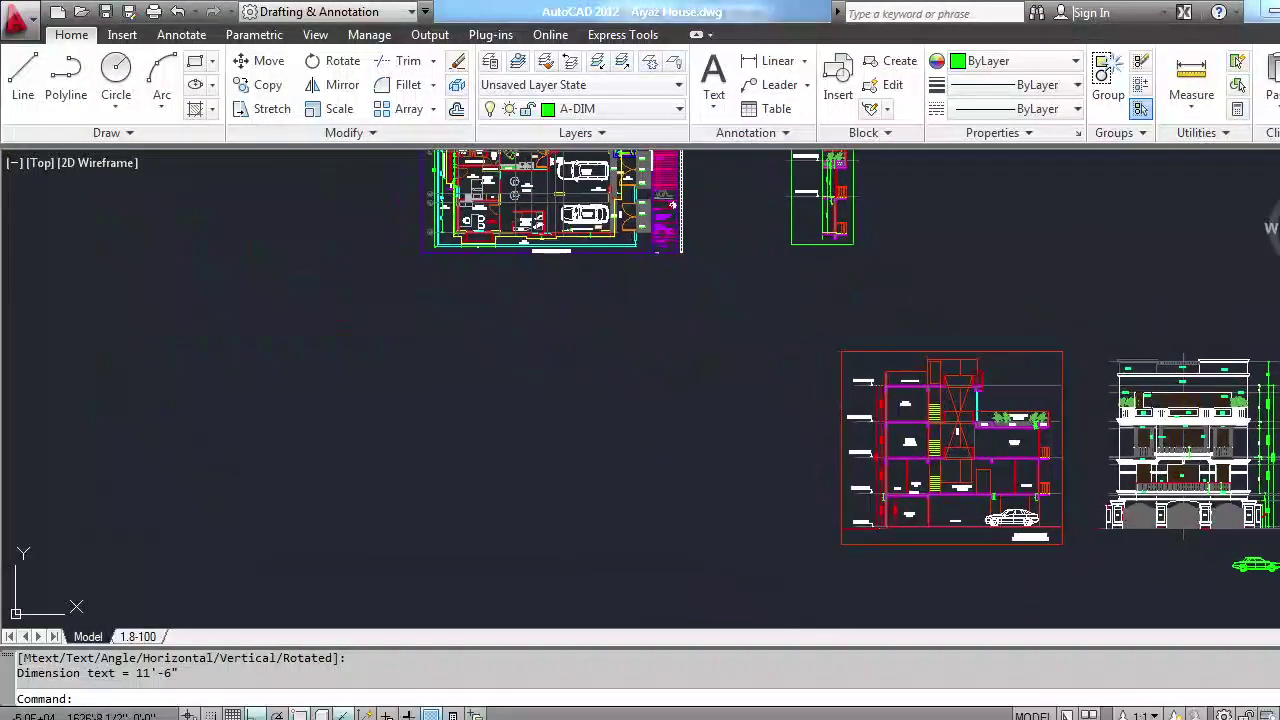
scroll(737, 277, "up", 7)
middle_click_drag(502, 218, 495, 331)
scroll(491, 231, "up", 6)
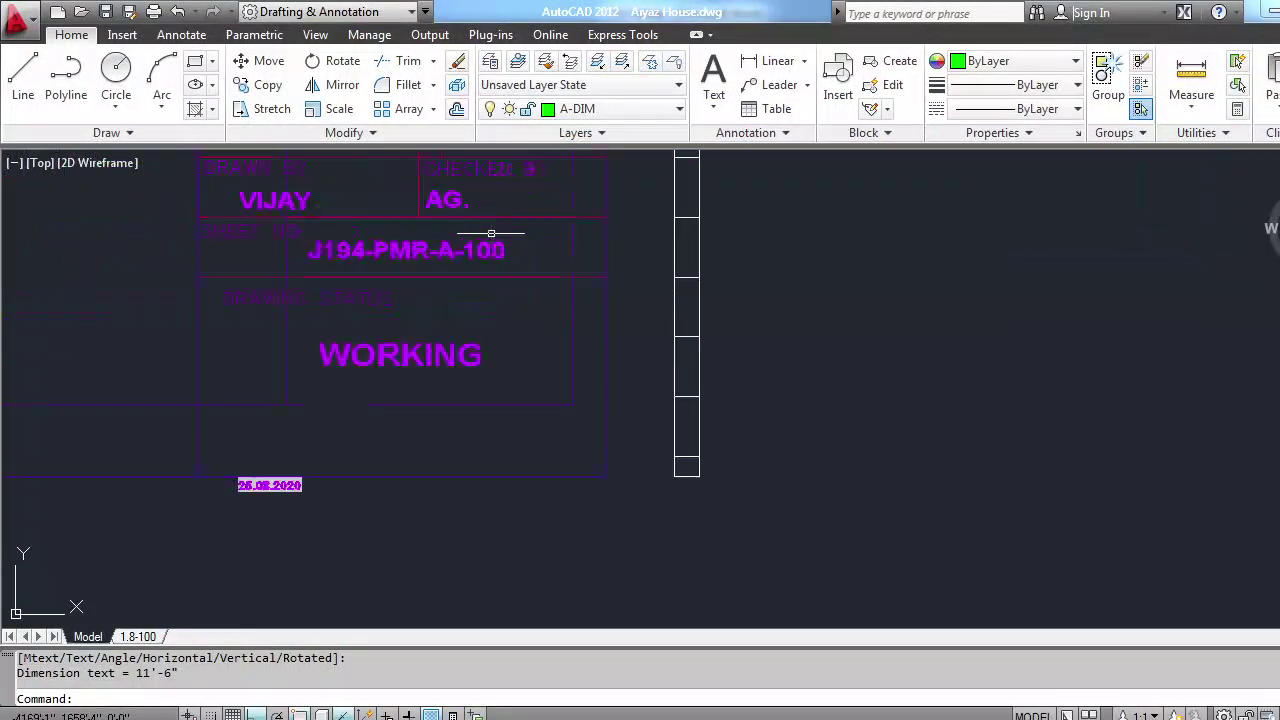
mouse_move(491, 231)
middle_mouse_down()
mouse_move(508, 294)
mouse_move(586, 423)
middle_mouse_up()
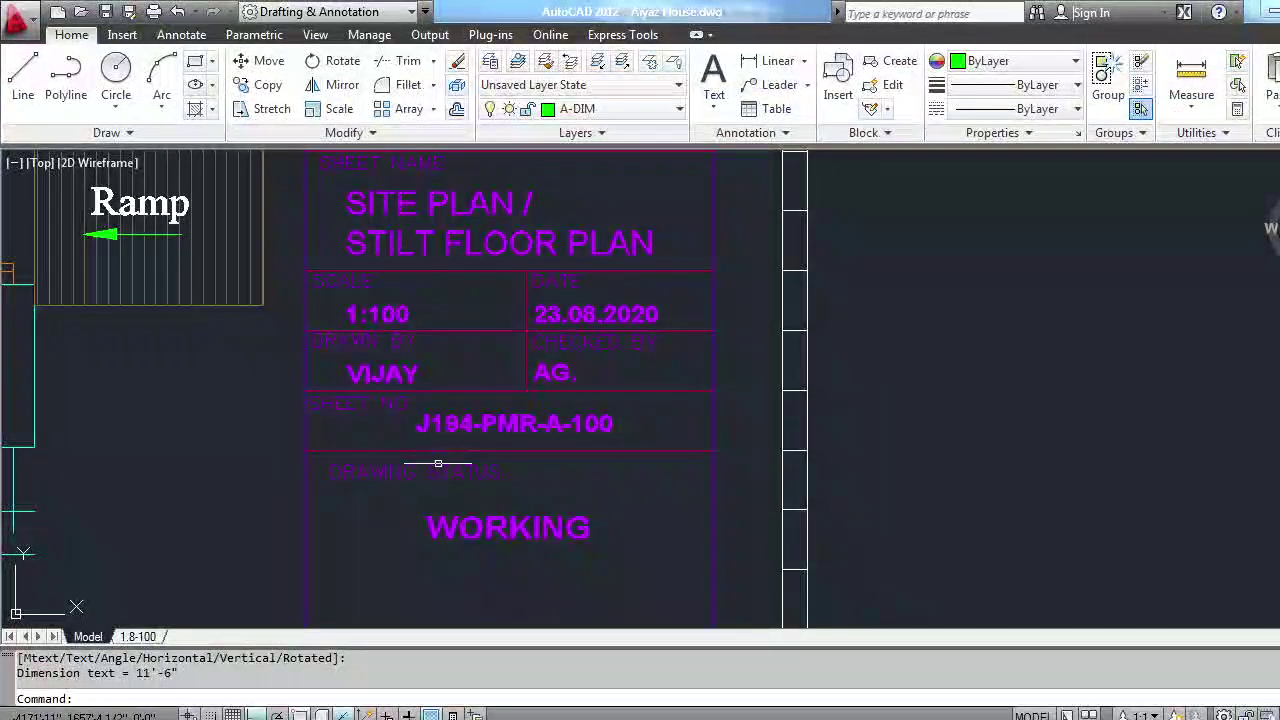
mouse_move(437, 490)
middle_mouse_down()
mouse_move(546, 343)
mouse_move(871, 325)
middle_mouse_up()
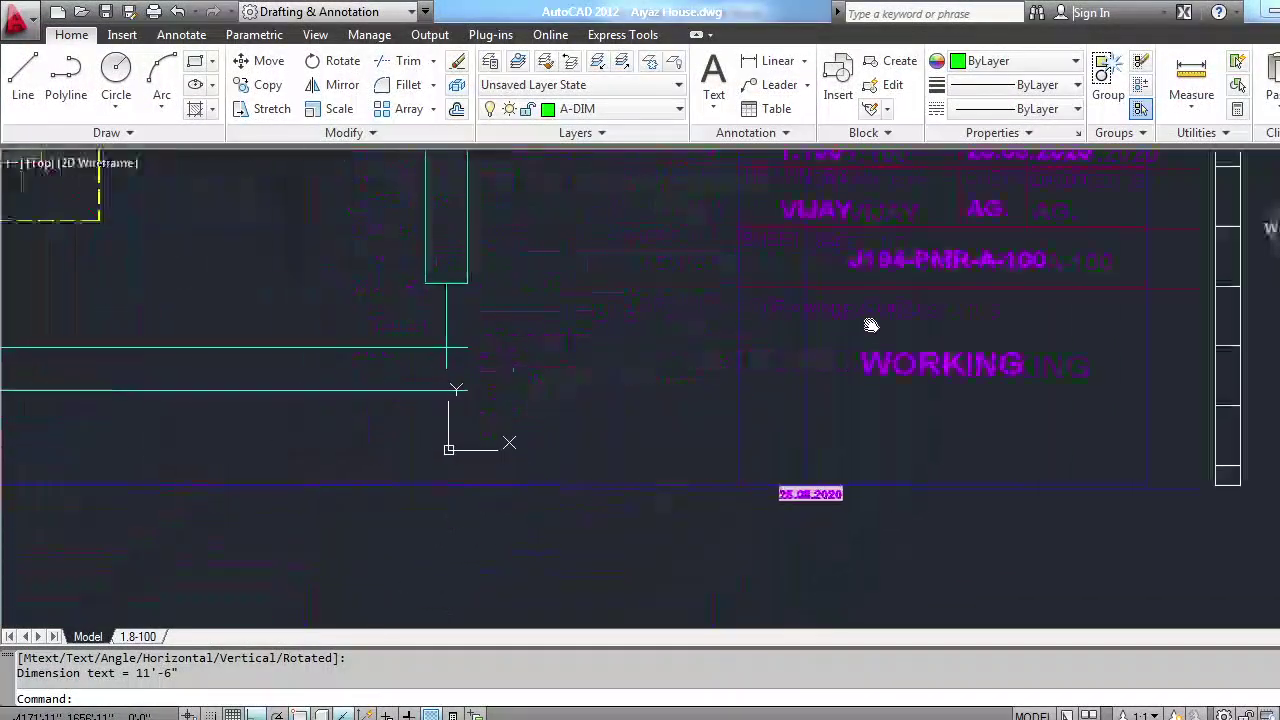
Look over the ramp and plumbing area with its pipe labels
mouse_move(323, 400)
middle_mouse_down()
mouse_move(314, 417)
mouse_move(730, 519)
middle_mouse_up()
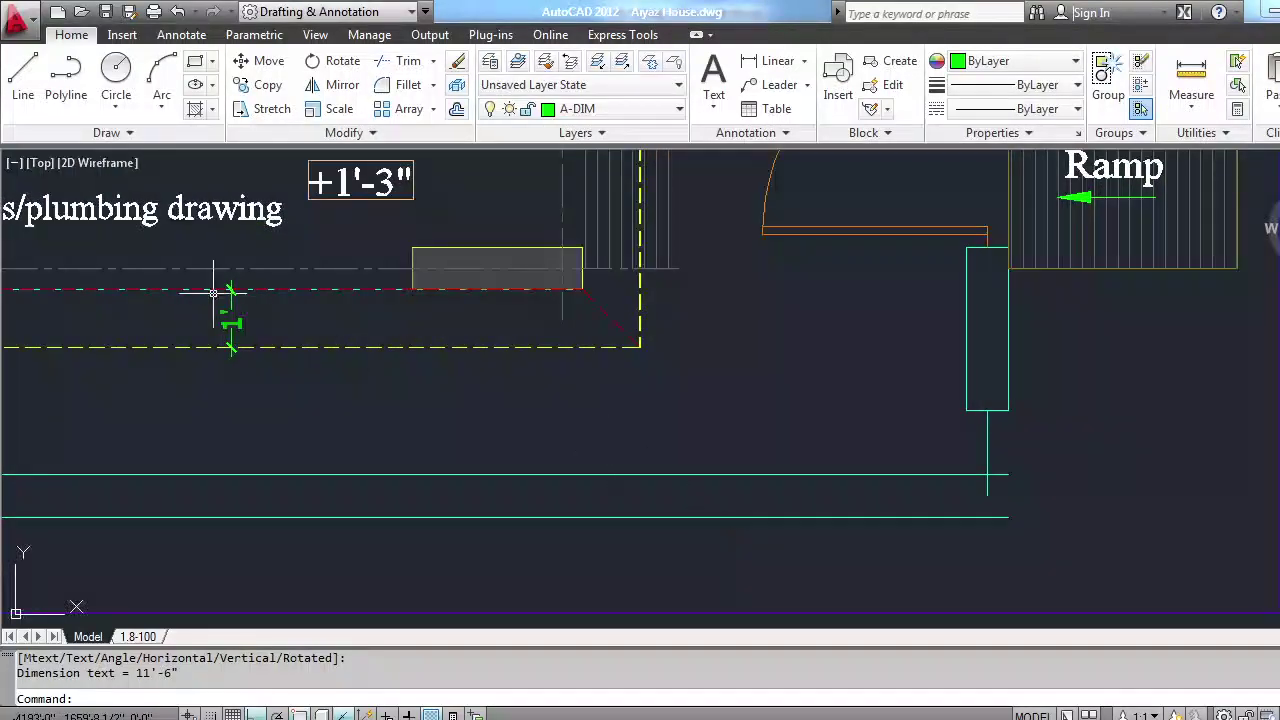
middle_click_drag(213, 292, 826, 462)
mouse_move(200, 421)
middle_mouse_down()
mouse_move(454, 329)
mouse_move(720, 300)
middle_mouse_up()
scroll(552, 355, "up", 5)
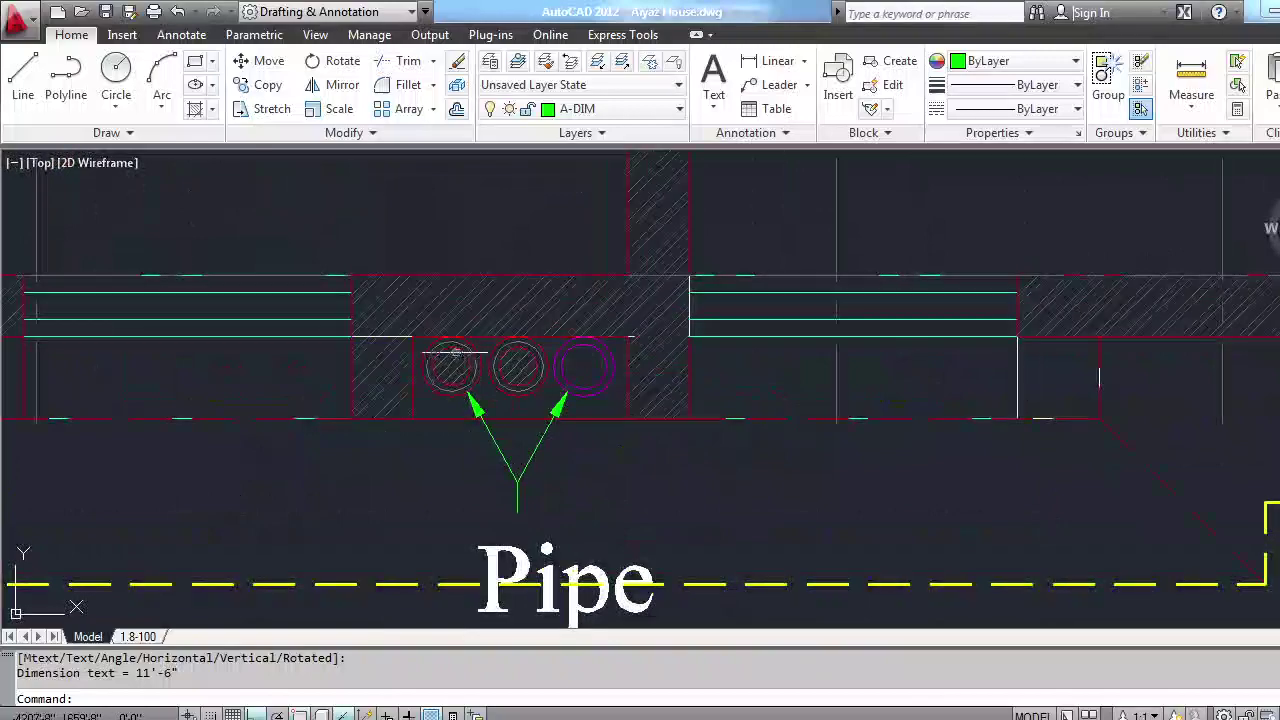
scroll(470, 400, "down", 4)
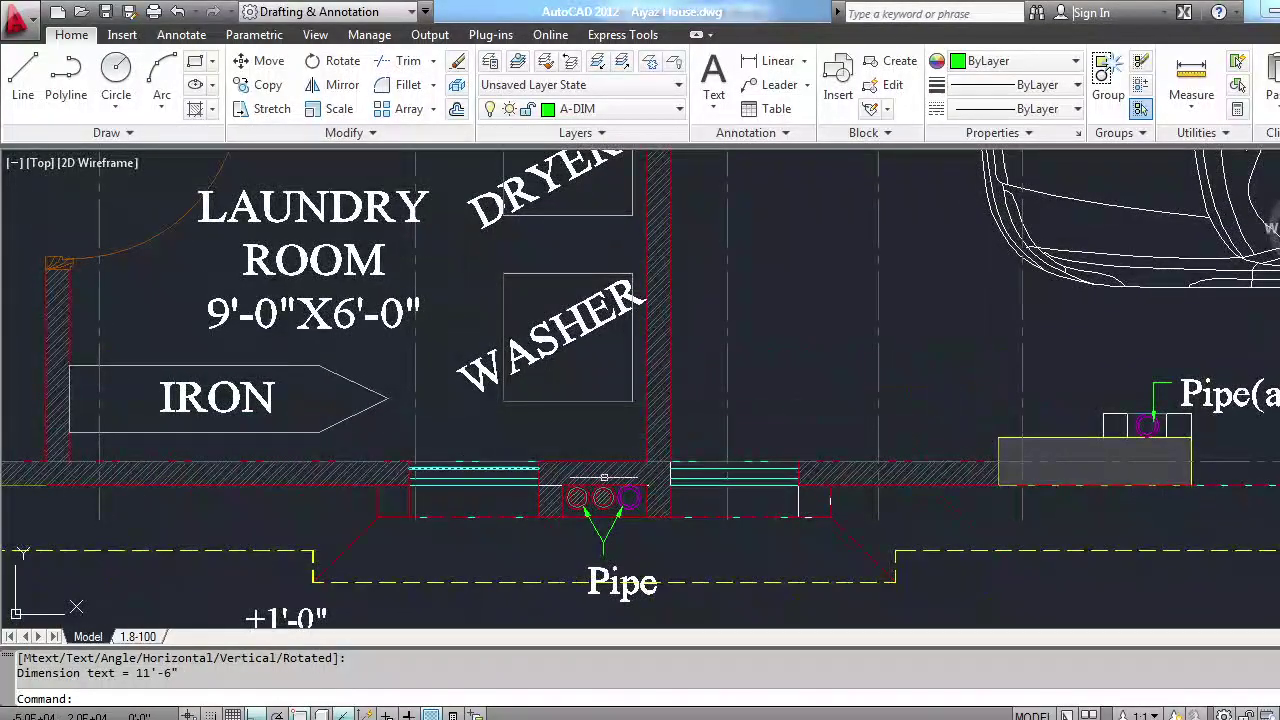
mouse_move(1115, 468)
middle_mouse_down()
mouse_move(700, 465)
mouse_move(632, 543)
mouse_move(651, 468)
middle_mouse_up()
Survey the parking area with the parked car, ramp and gate
scroll(632, 543, "up", 3)
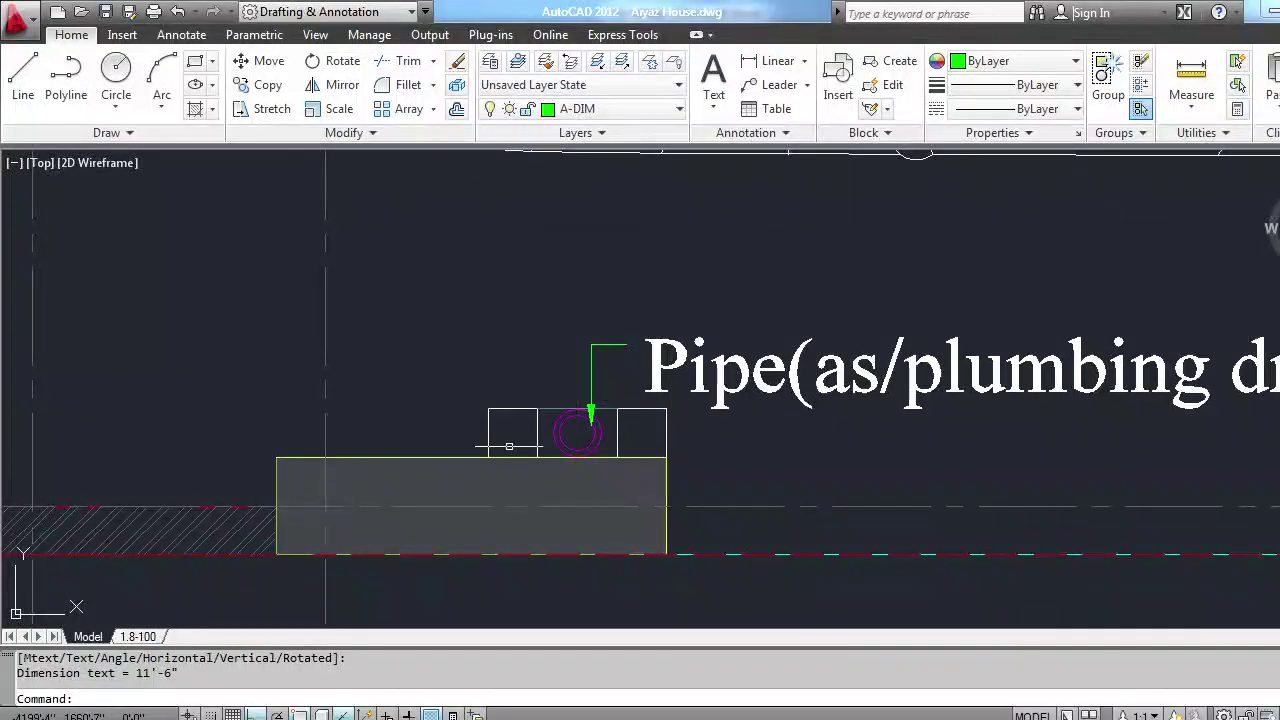
scroll(549, 470, "down", 3)
middle_click_drag(540, 457, 448, 474)
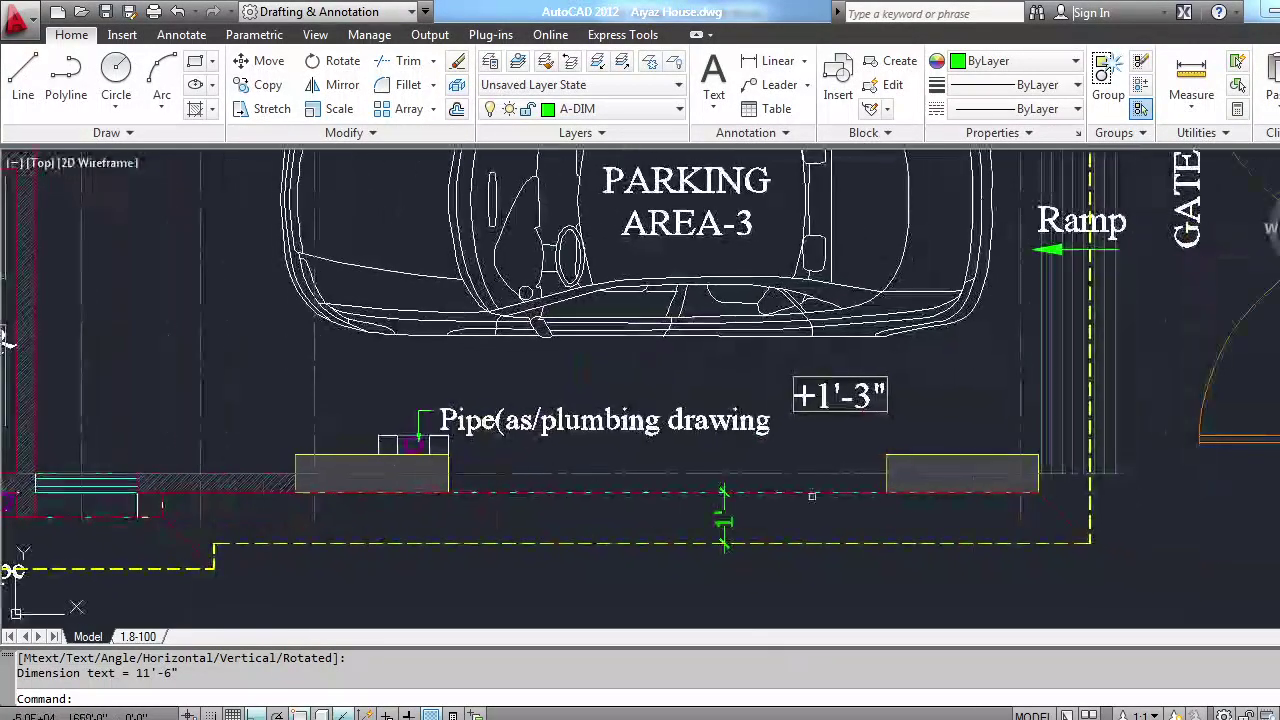
scroll(993, 487, "up", 3)
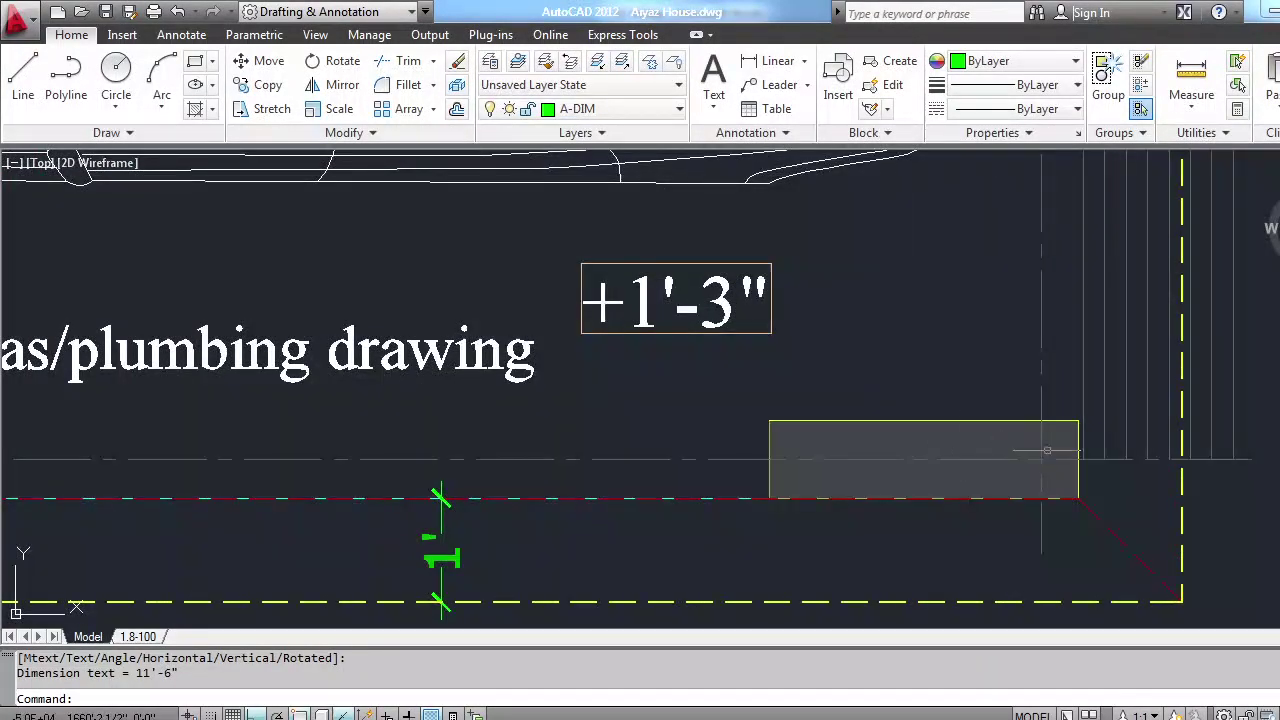
middle_click_drag(1047, 451, 795, 569)
scroll(794, 445, "down", 2)
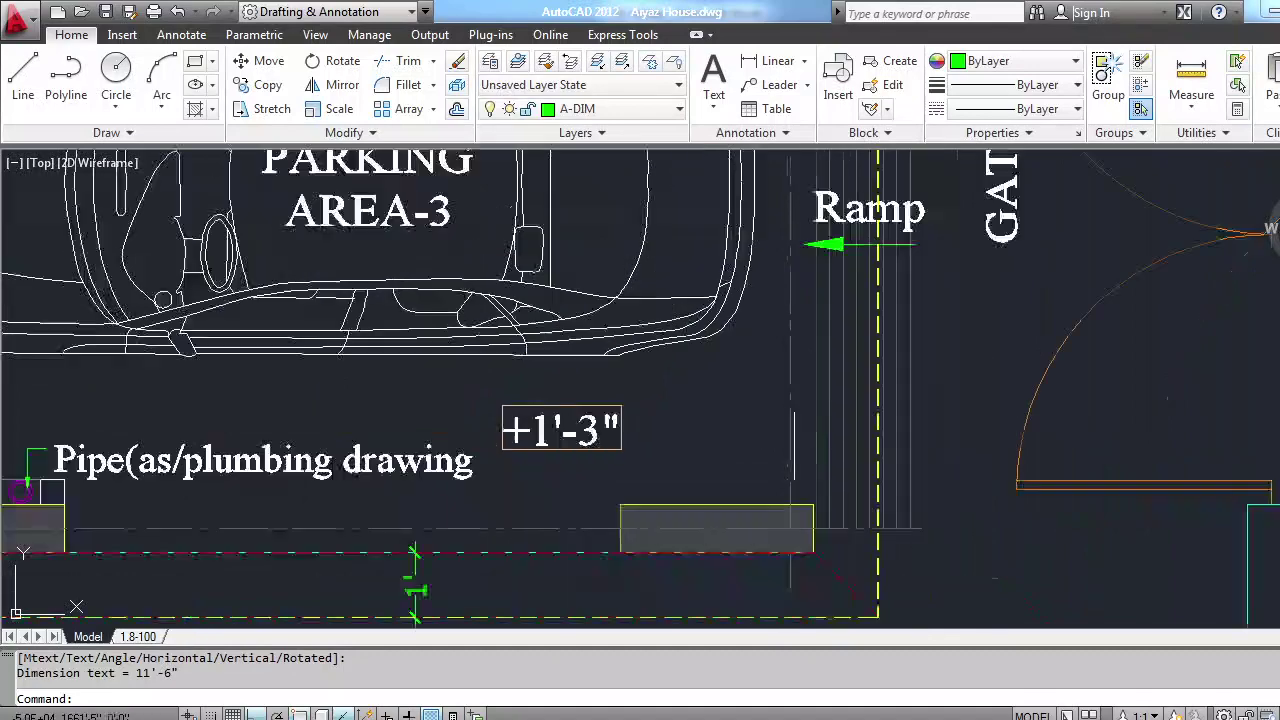
scroll(794, 445, "down", 1)
middle_click_drag(614, 331, 634, 383)
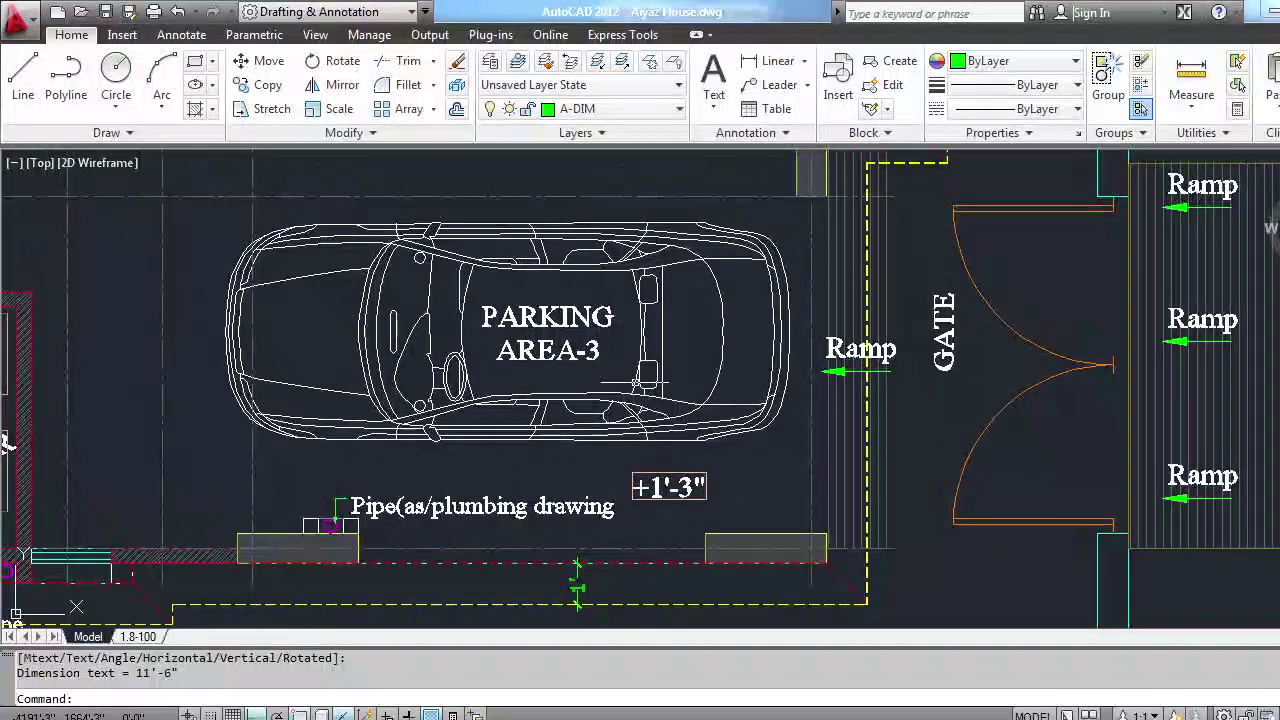
Centre the laundry room, select and deselect its door, then switch to the Word notes
middle_click_drag(472, 368, 876, 415)
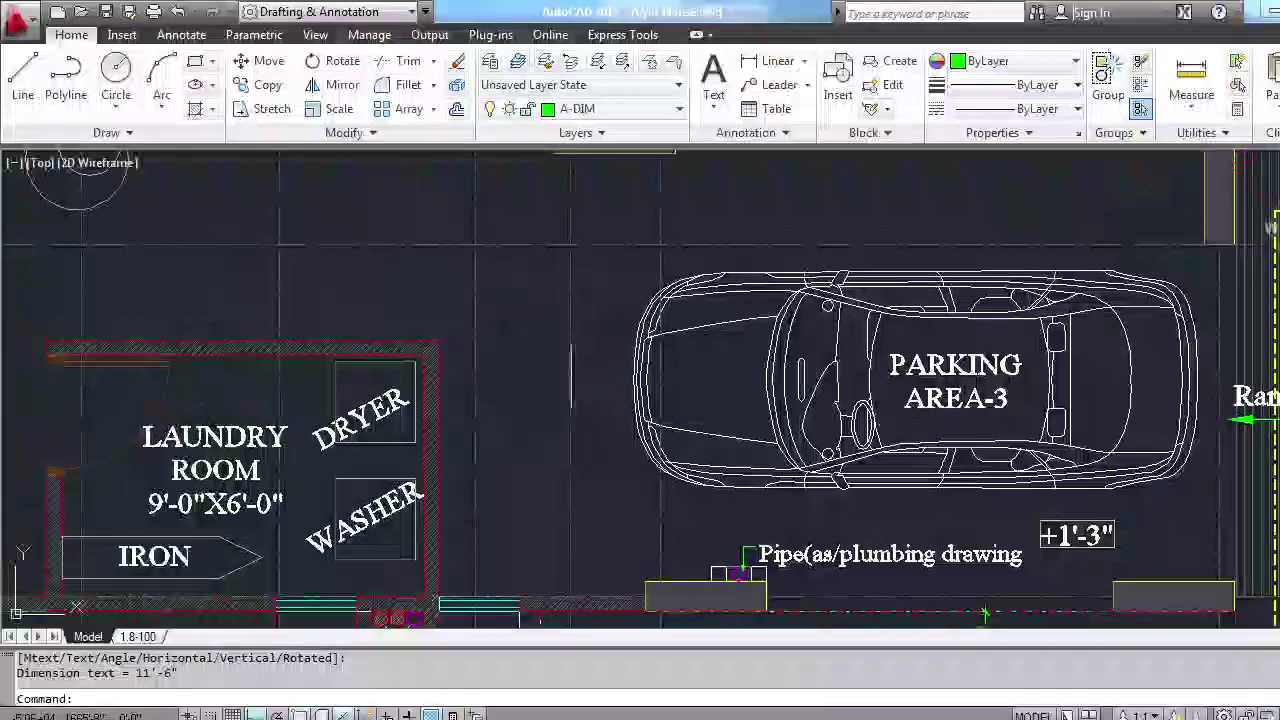
scroll(241, 355, "up", 1)
middle_click_drag(347, 300, 382, 286)
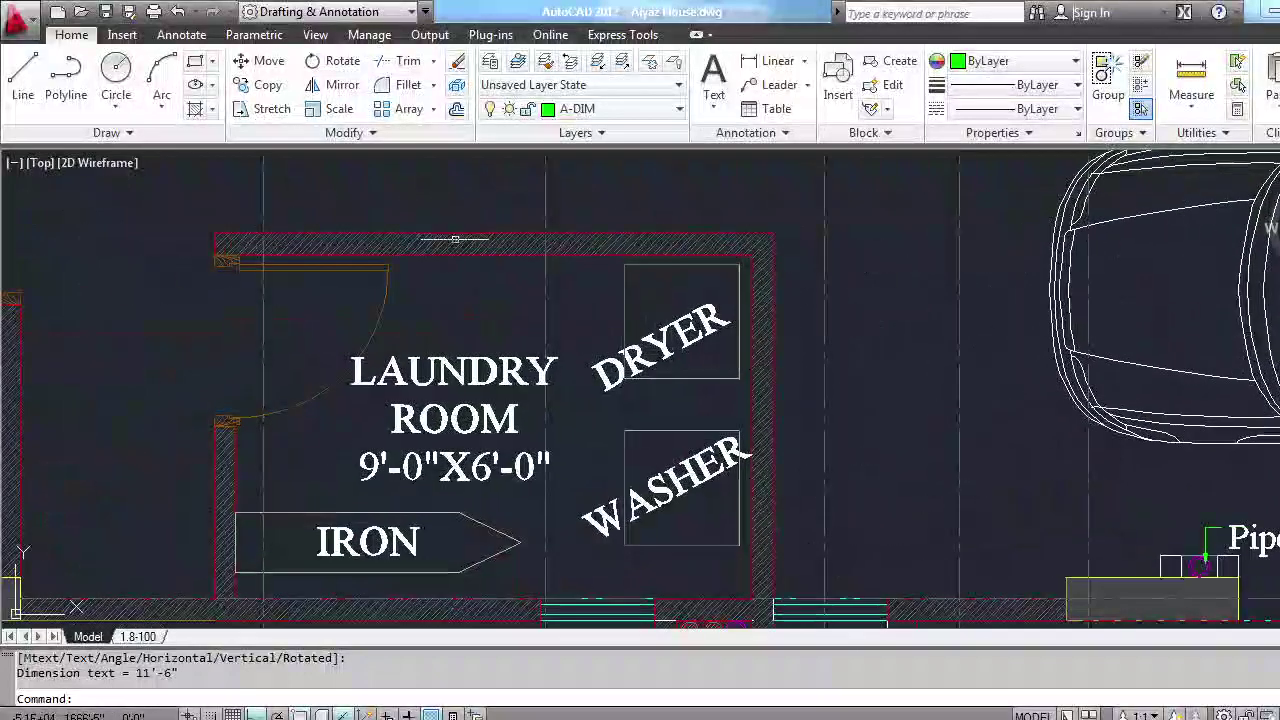
left_click(409, 291)
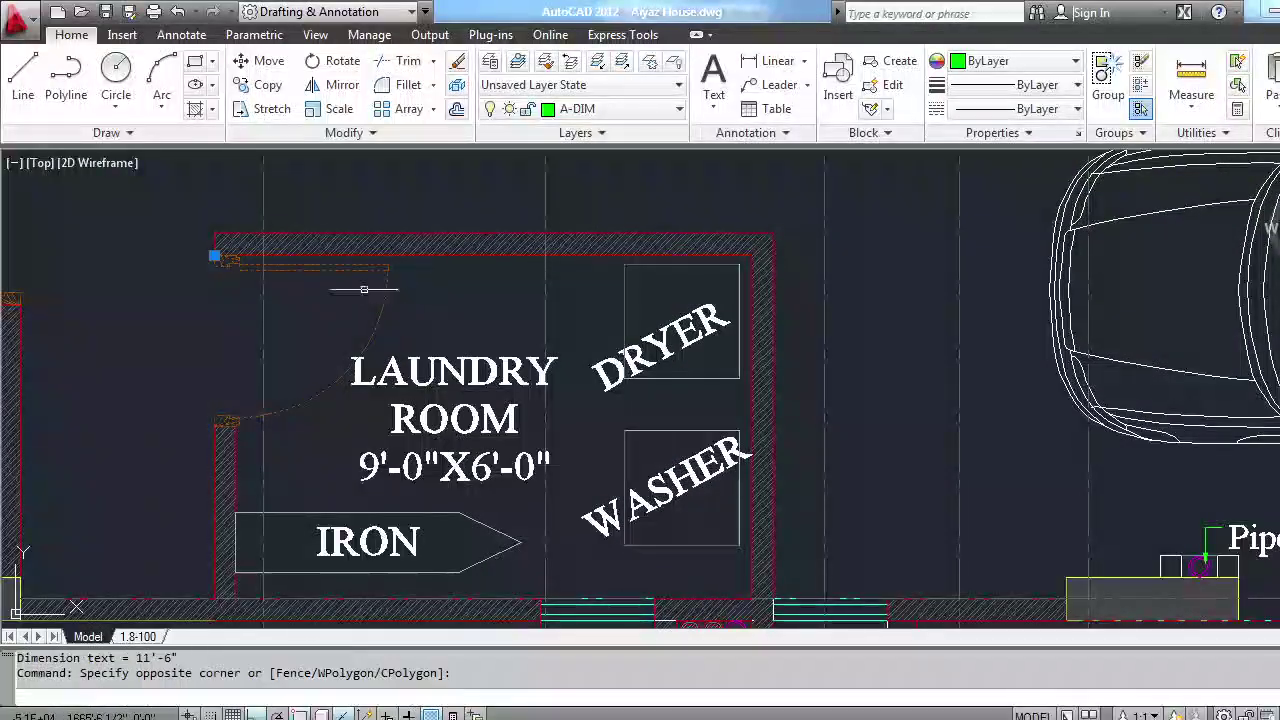
key("Escape")
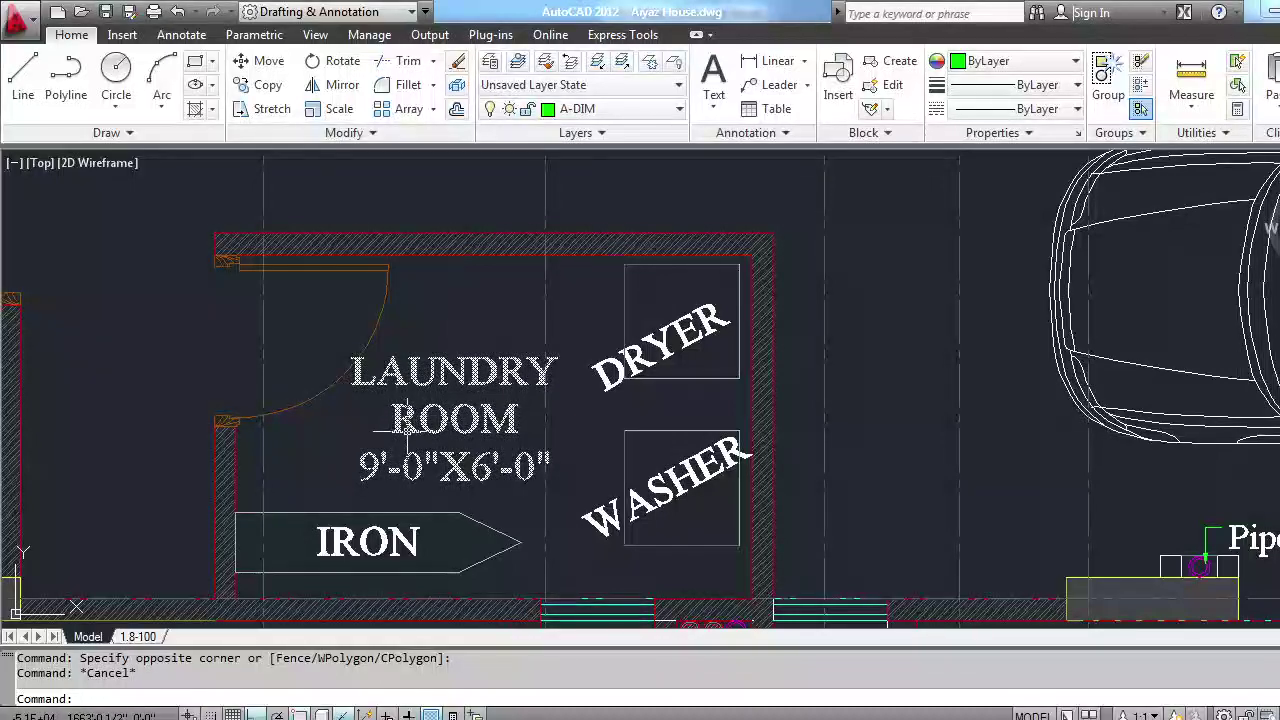
key("alt+Tab")
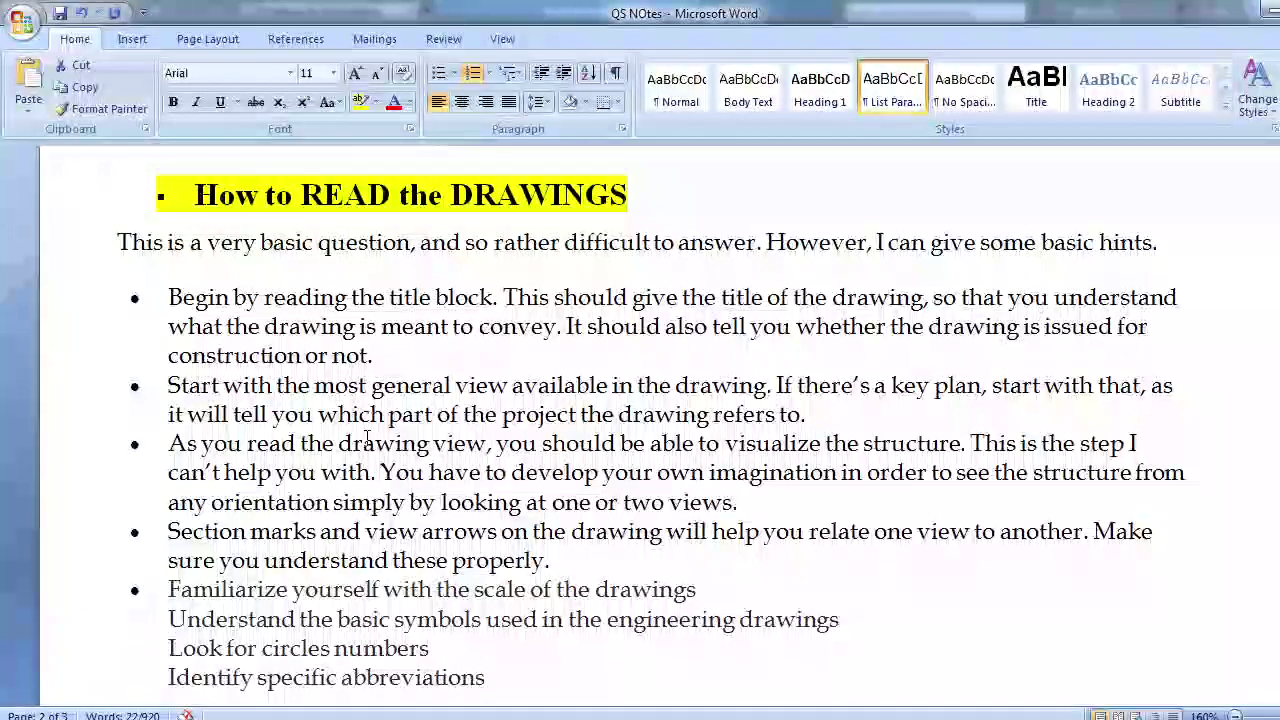
Scroll through the How to READ the DRAWINGS notes, then return to the AutoCAD laundry room
scroll(367, 440, "down", 2)
scroll(440, 483, "up", 2)
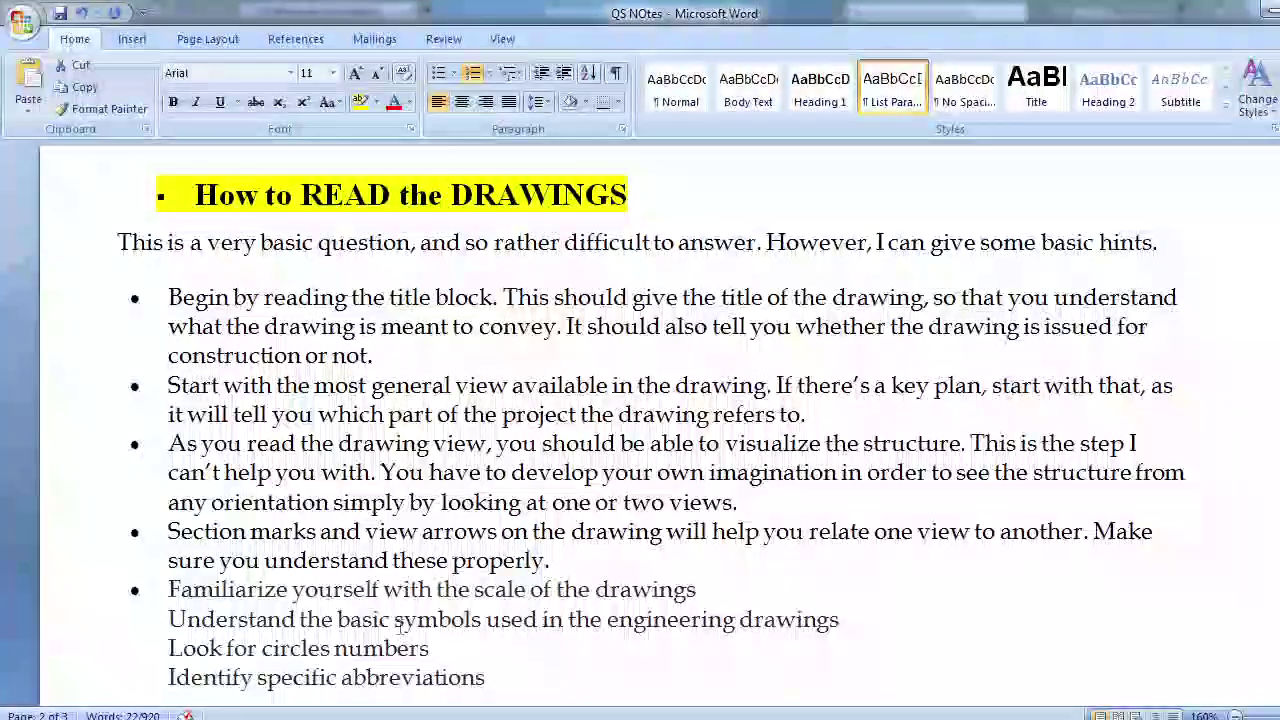
key("alt+Tab")
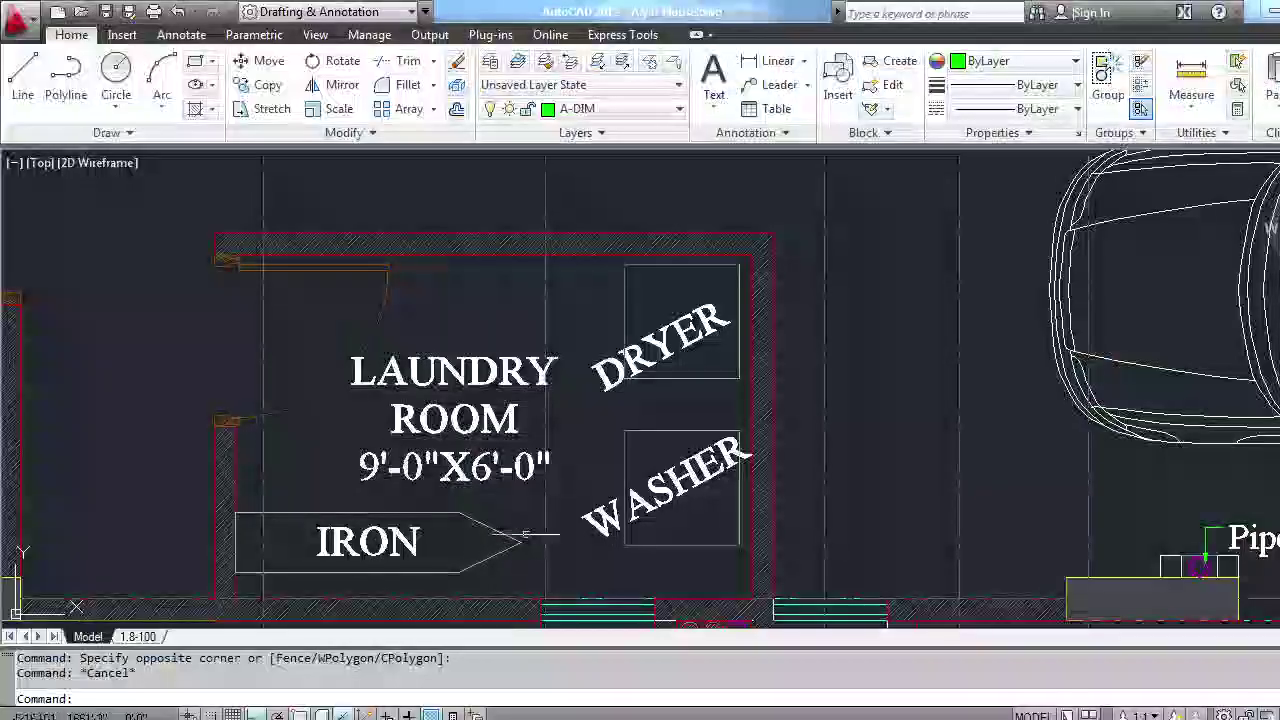
Zoom out to the sheet overview, then zoom in on the ground floor plan beside the car
scroll(544, 483, "down", 2)
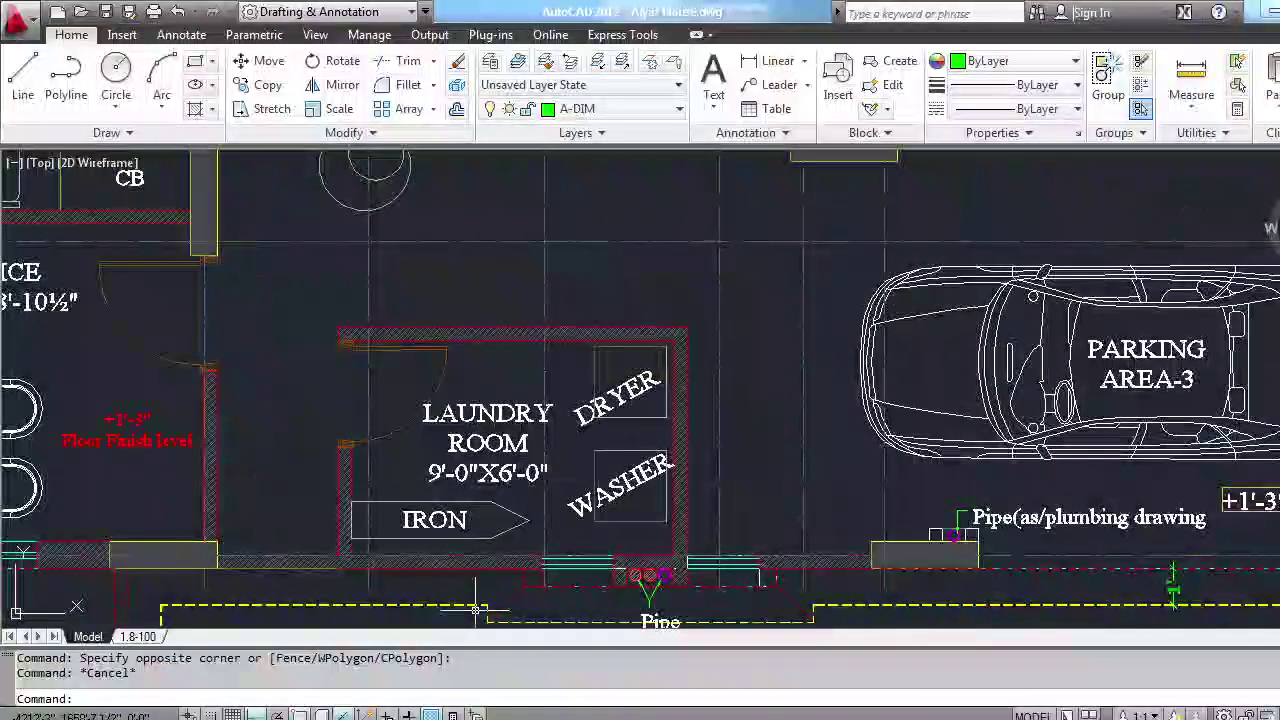
key("alt+Tab")
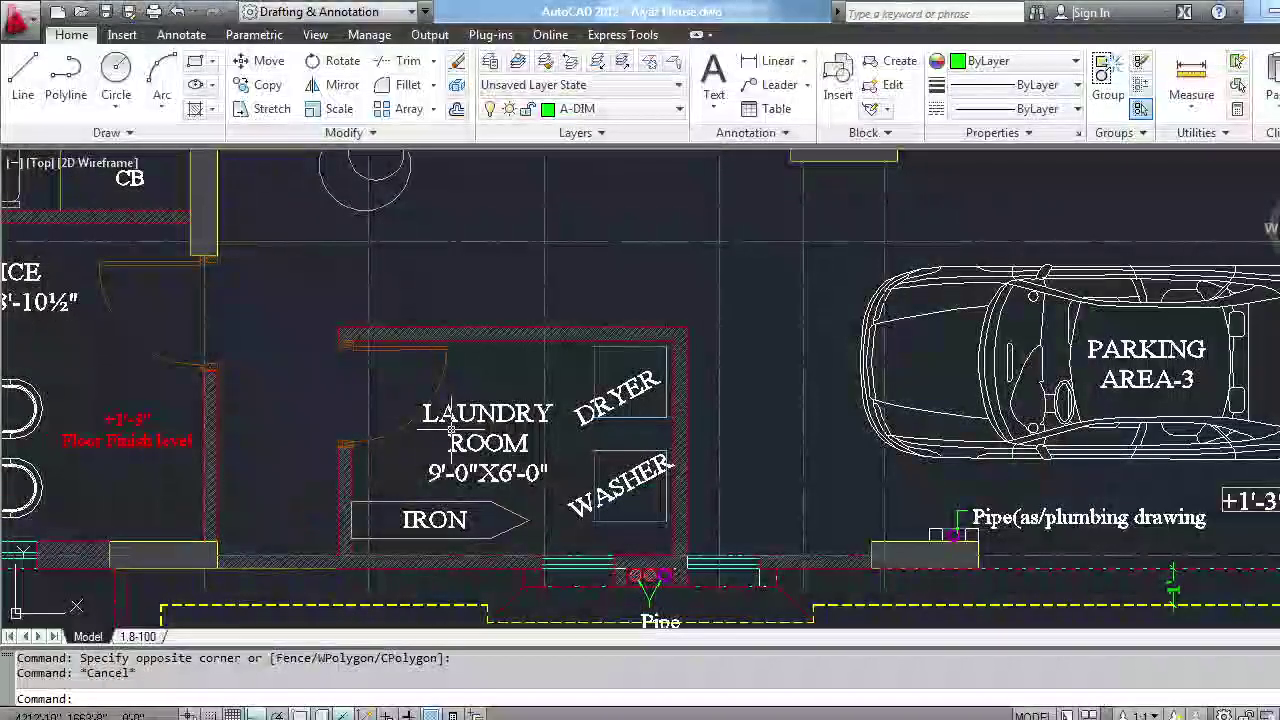
scroll(451, 430, "down", 8)
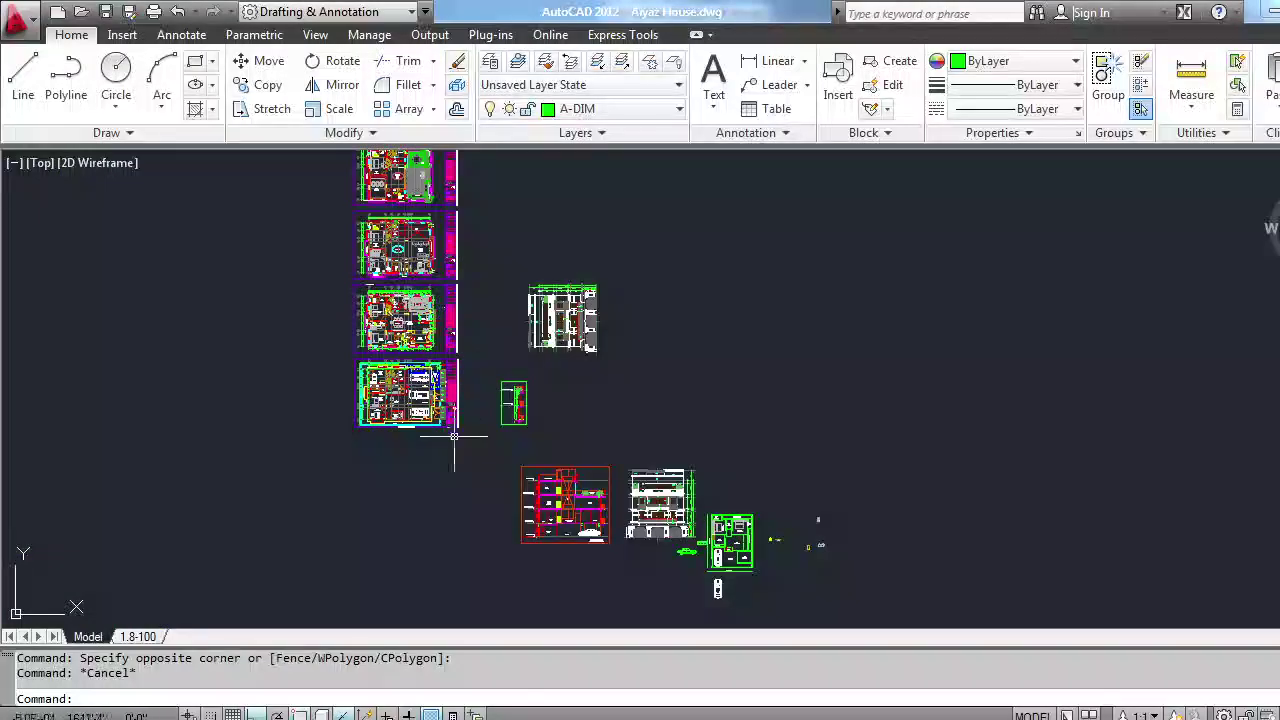
scroll(358, 236, "up", 14)
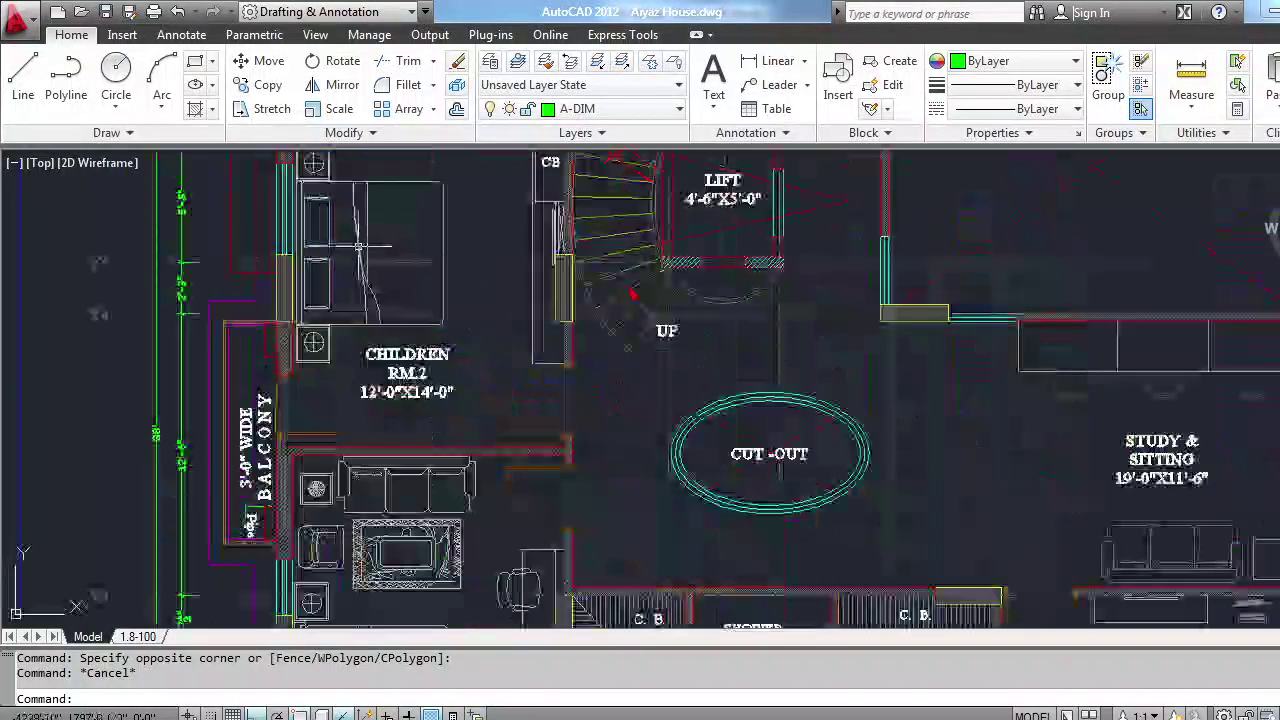
scroll(427, 345, "down", 10)
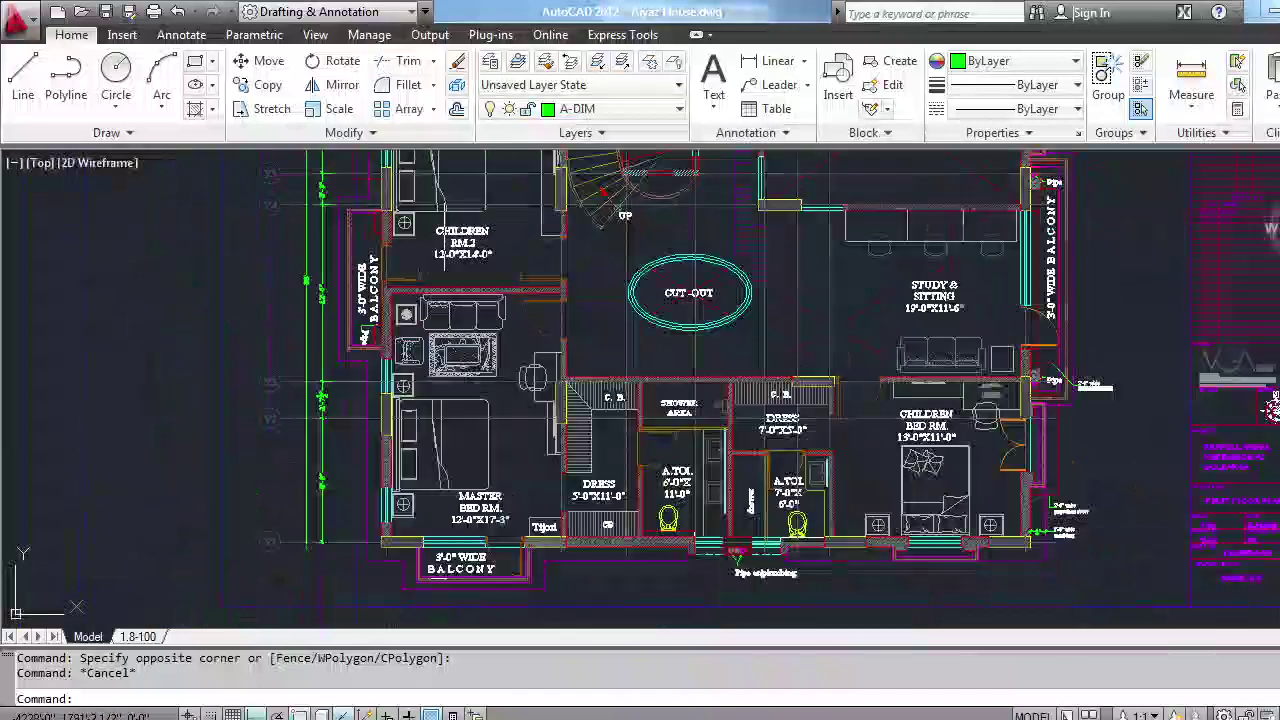
scroll(675, 413, "down", 5)
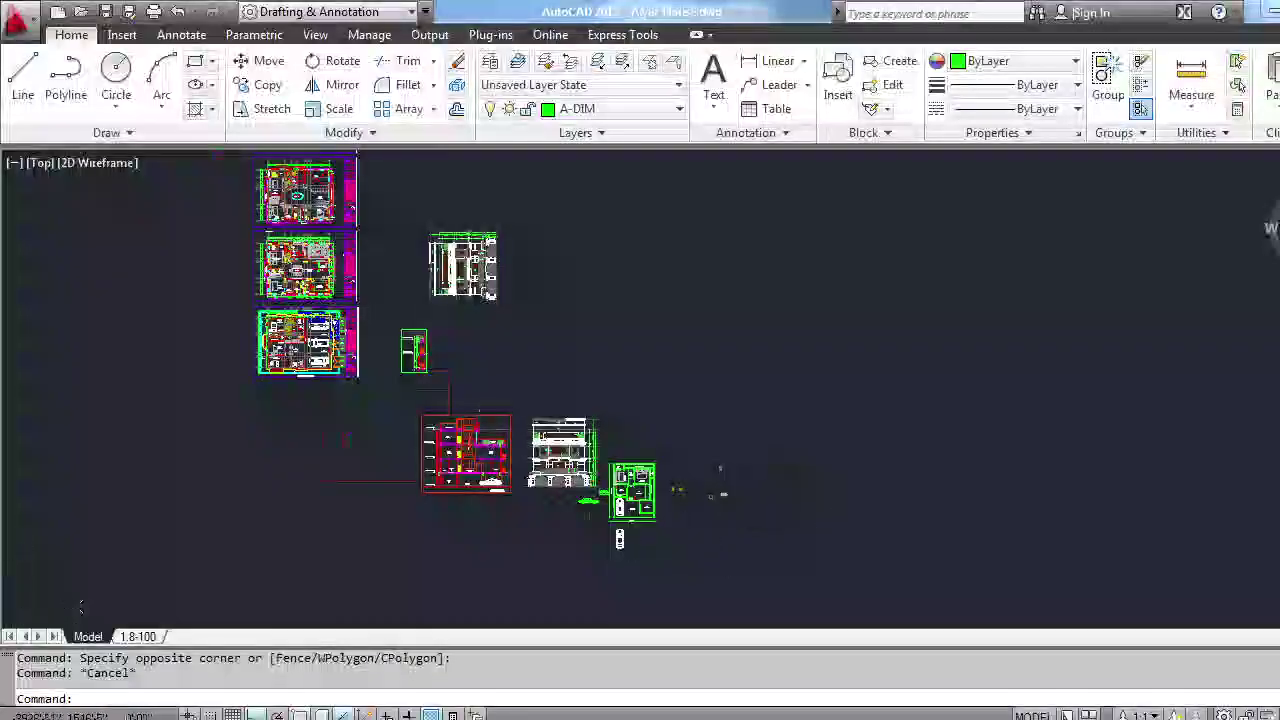
scroll(555, 420, "up", 10)
scroll(550, 415, "down", 3)
scroll(545, 415, "up", 7)
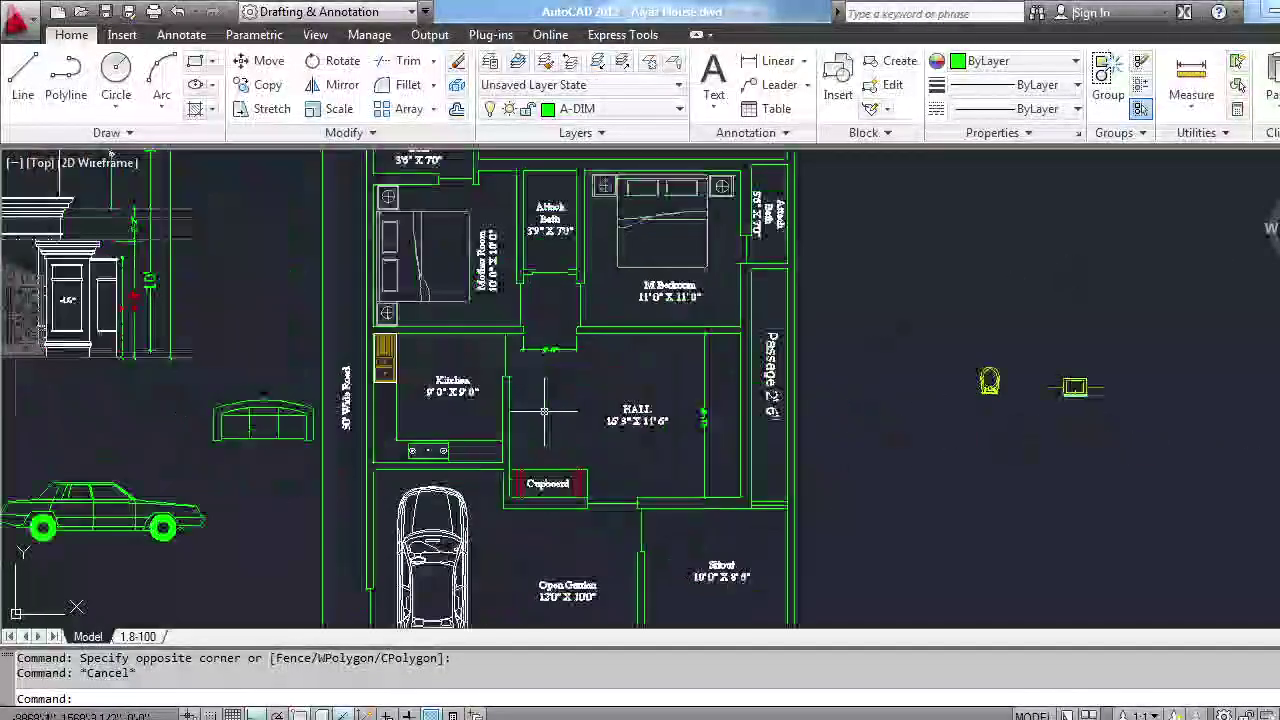
scroll(460, 493, "up", 4)
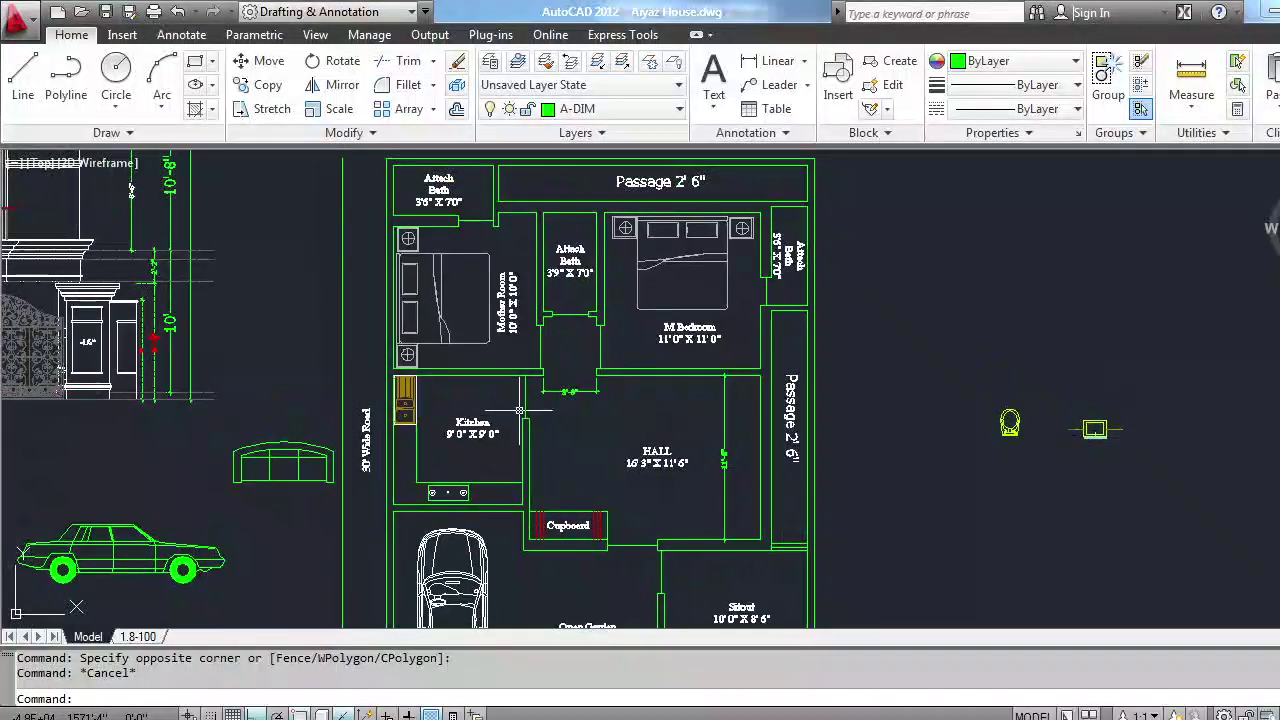
scroll(460, 493, "up", 3)
middle_click_drag(337, 354, 323, 377)
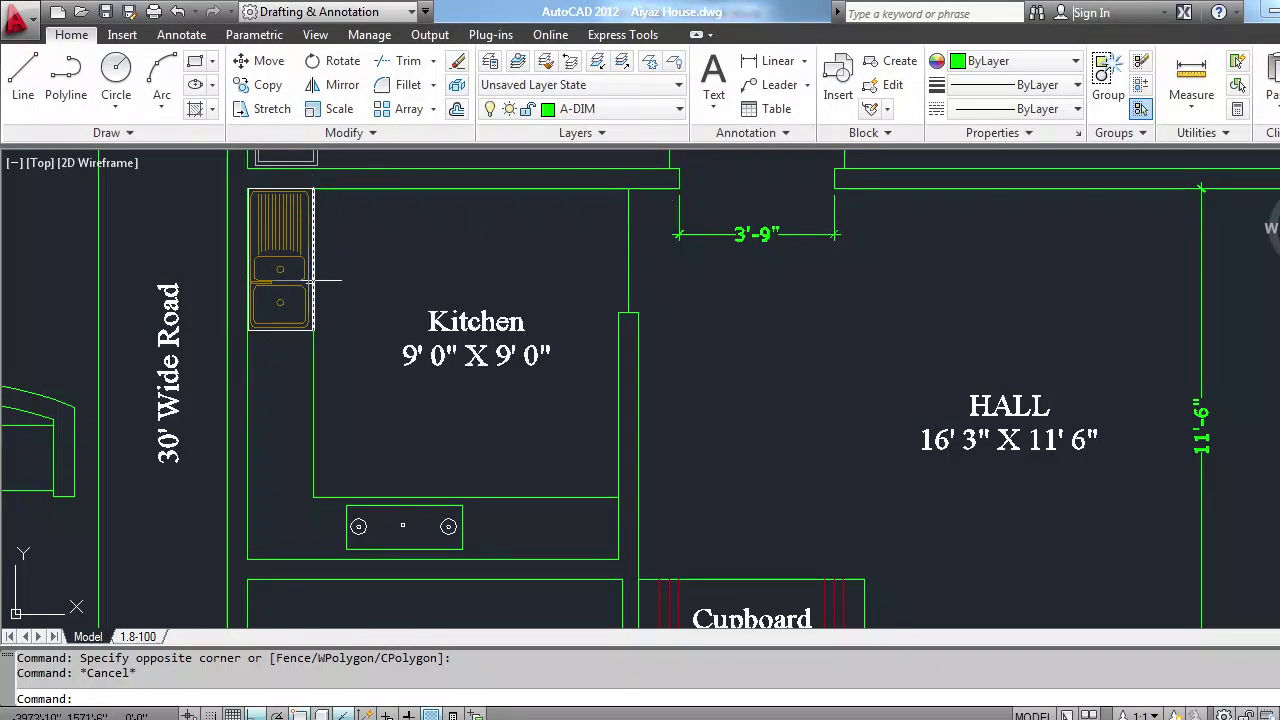
middle_click_drag(681, 498, 331, 387)
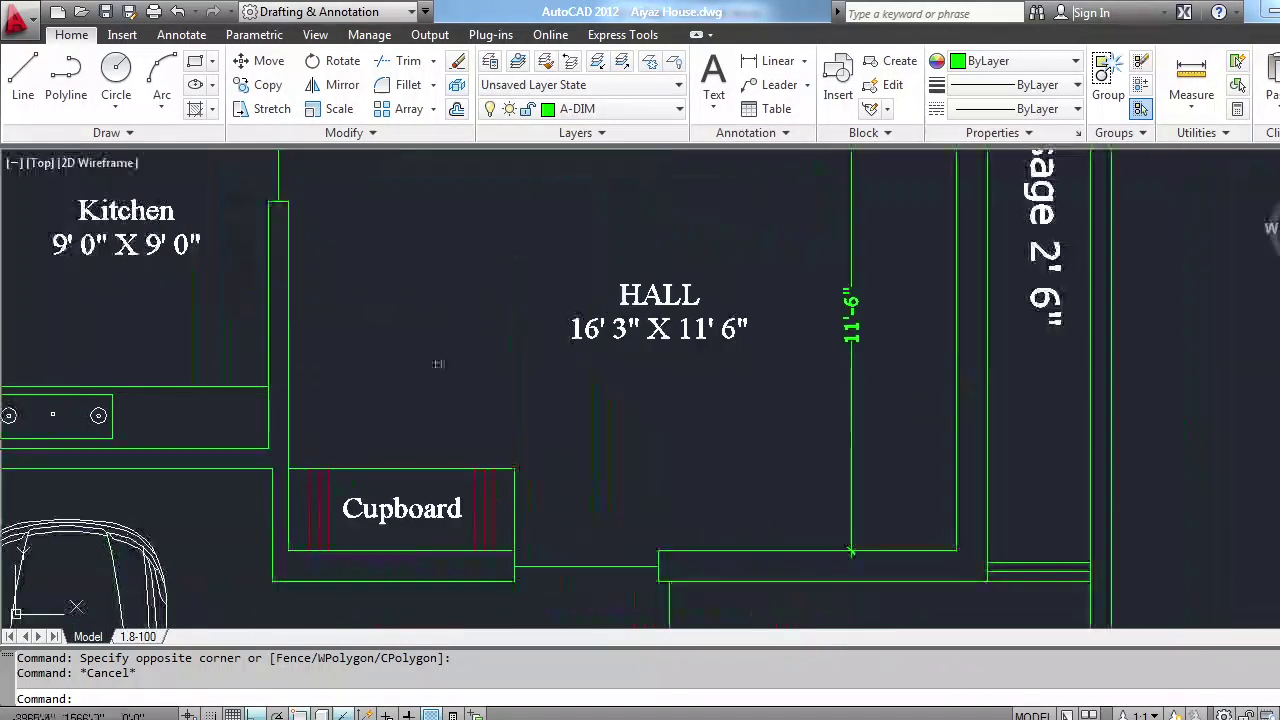
scroll(455, 528, "down", 2)
middle_click_drag(455, 528, 529, 360)
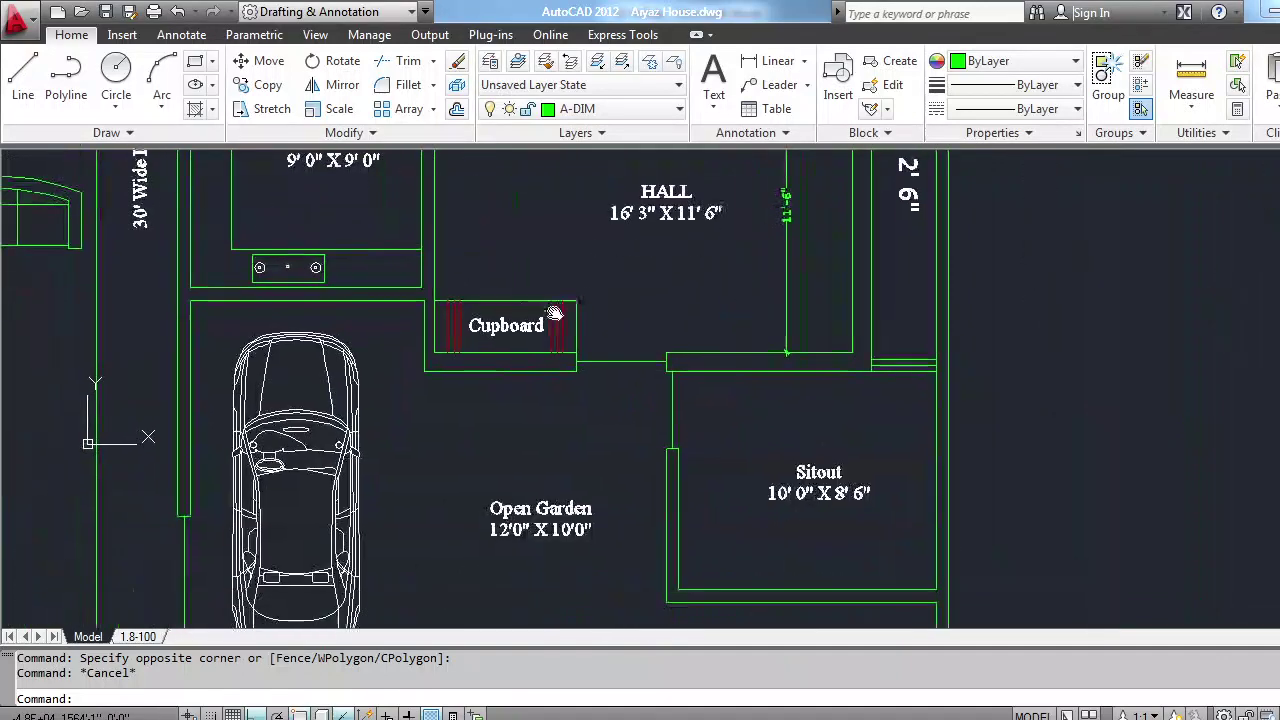
scroll(491, 481, "down", 2)
middle_click_drag(491, 481, 497, 587)
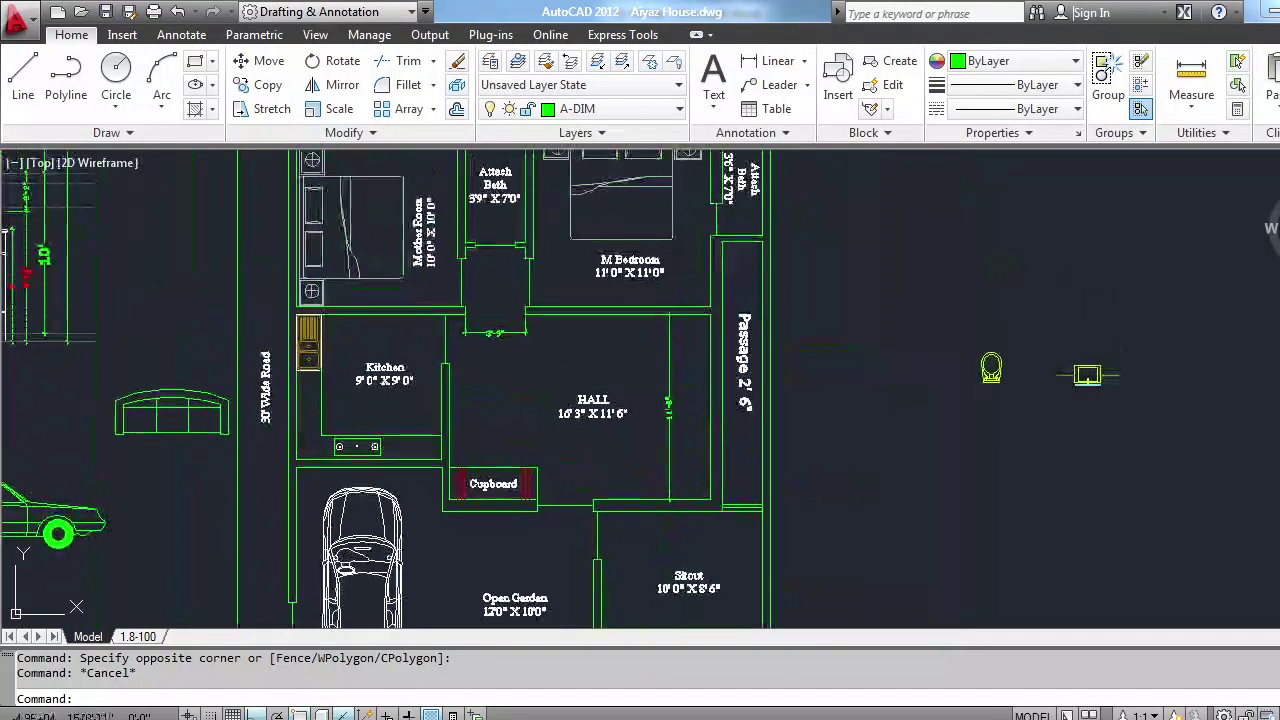
middle_click_drag(600, 250, 620, 487)
scroll(679, 375, "up", 2)
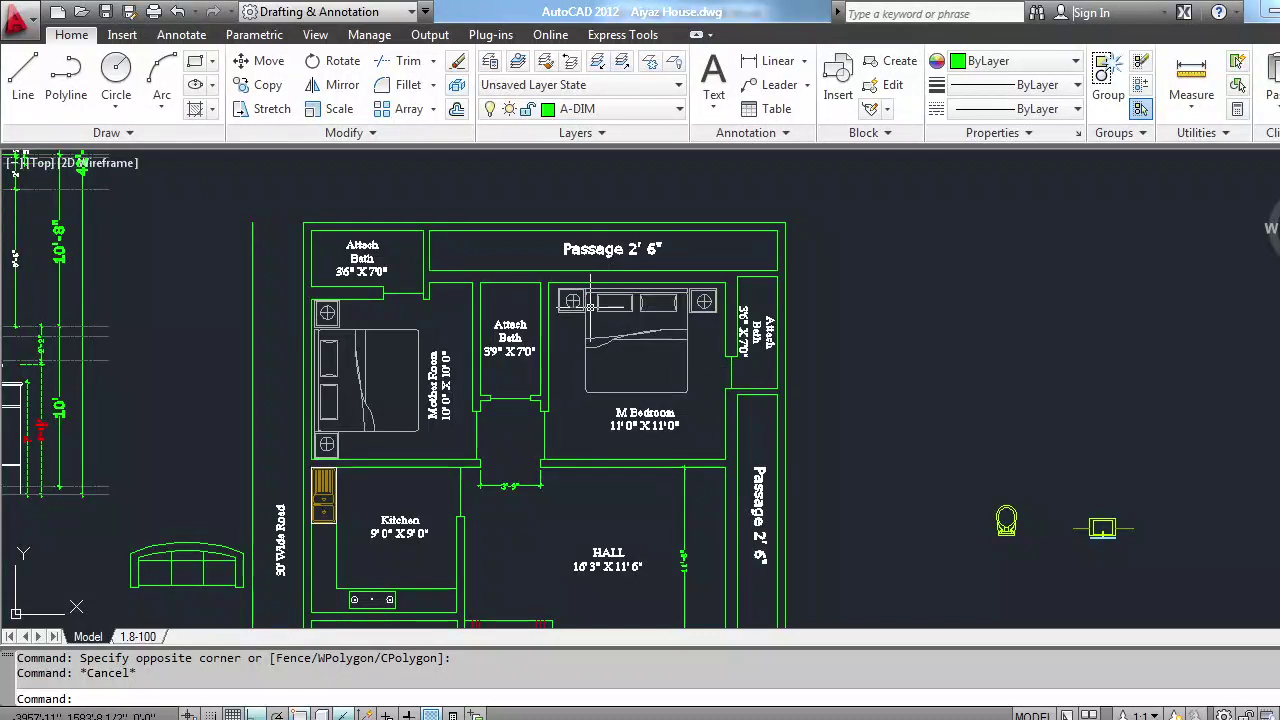
middle_click_drag(590, 305, 659, 232)
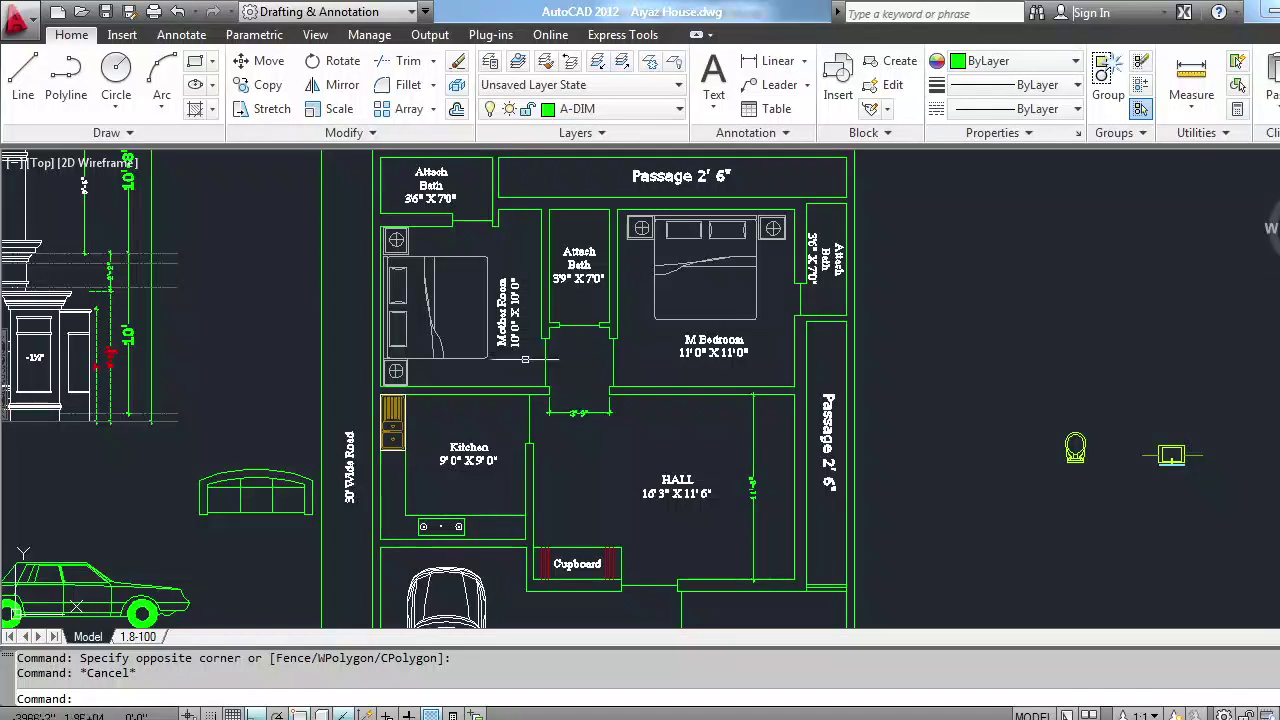
middle_click_drag(594, 325, 591, 360)
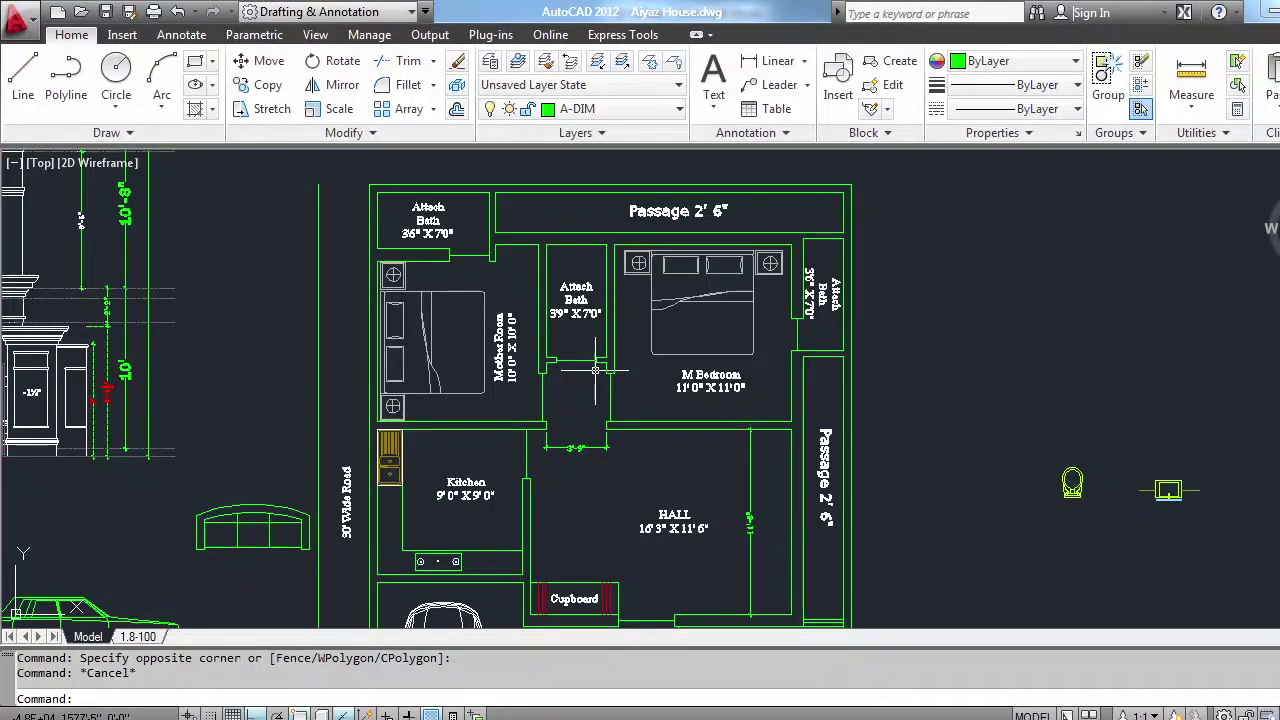
scroll(624, 328, "down", 4)
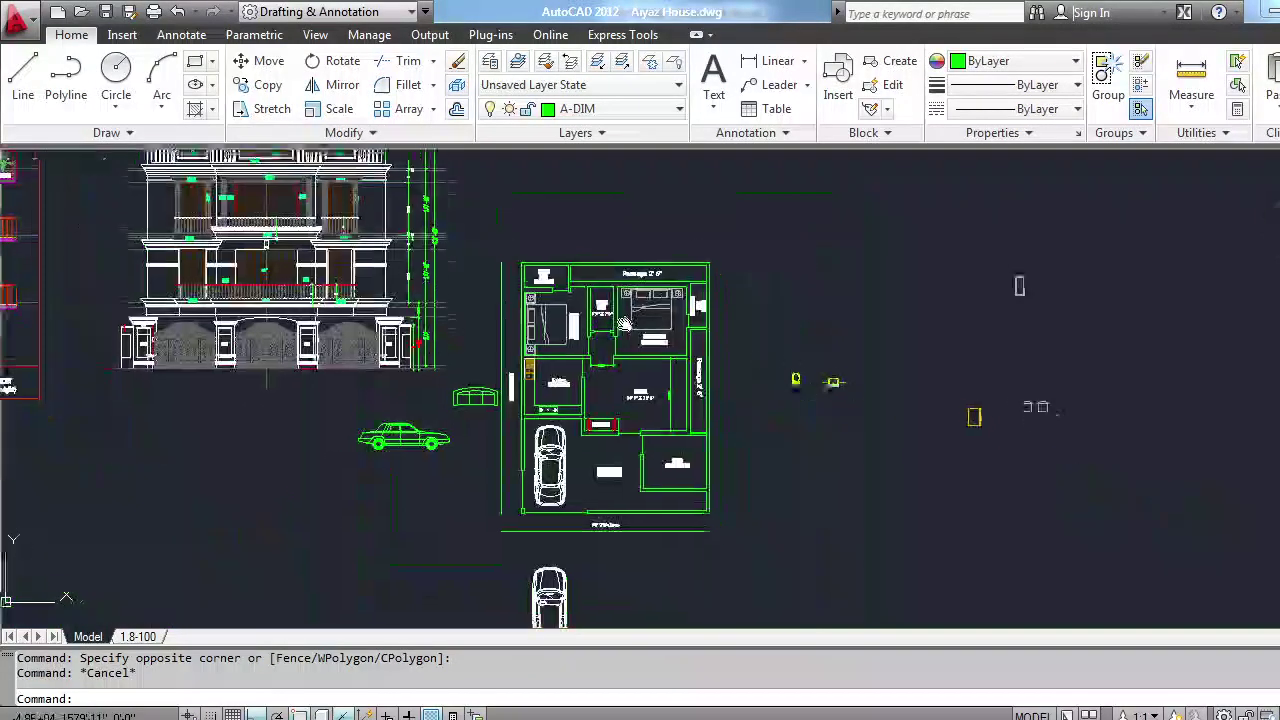
scroll(800, 500, "up", 2)
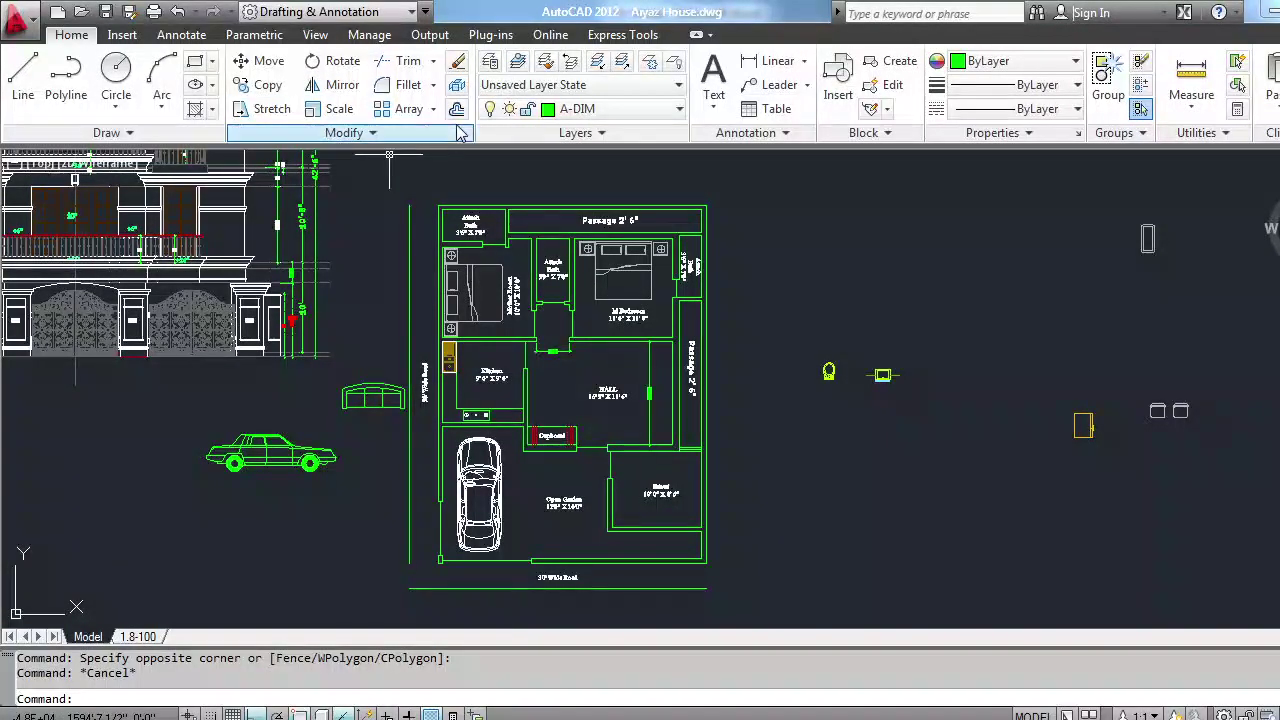
Start AREA and pick the plan's top-left, top-right and lower-right corners, then the Sitout's bottom-left
type("are")
key("Return")
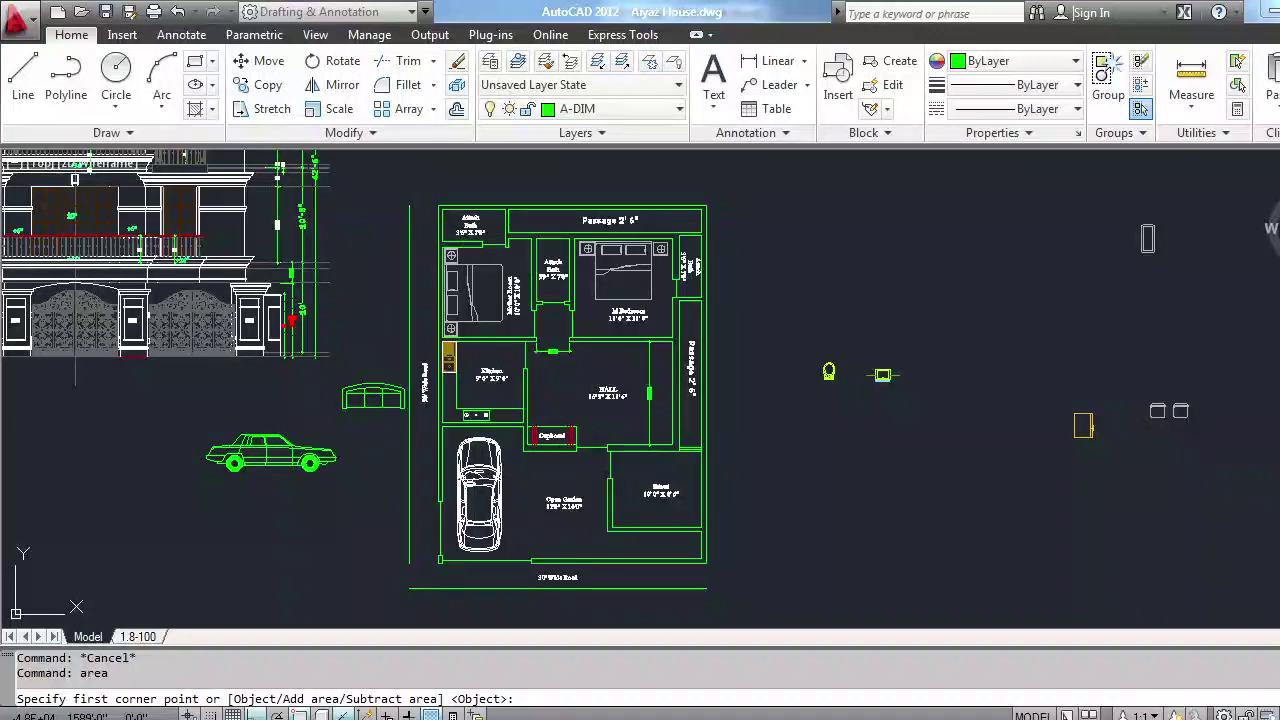
left_click(440, 207)
left_click(710, 206)
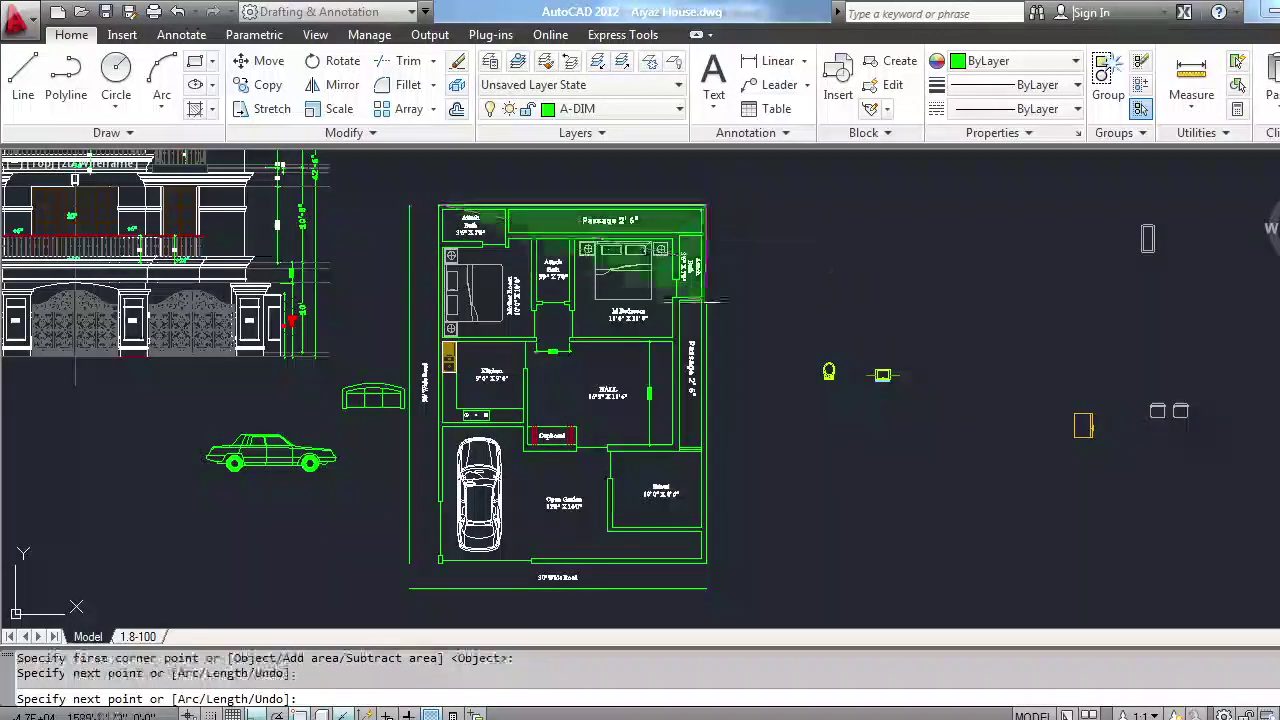
scroll(724, 547, "up", 2)
middle_click_drag(724, 547, 814, 597)
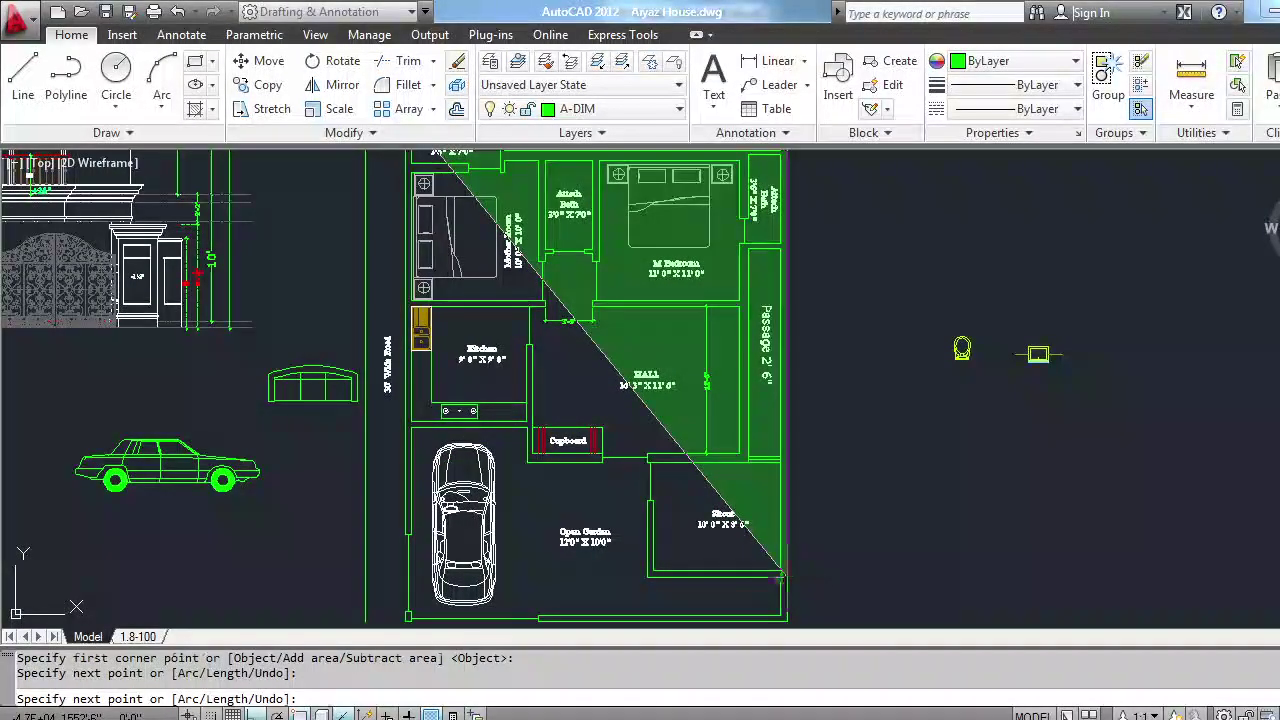
left_click(782, 577)
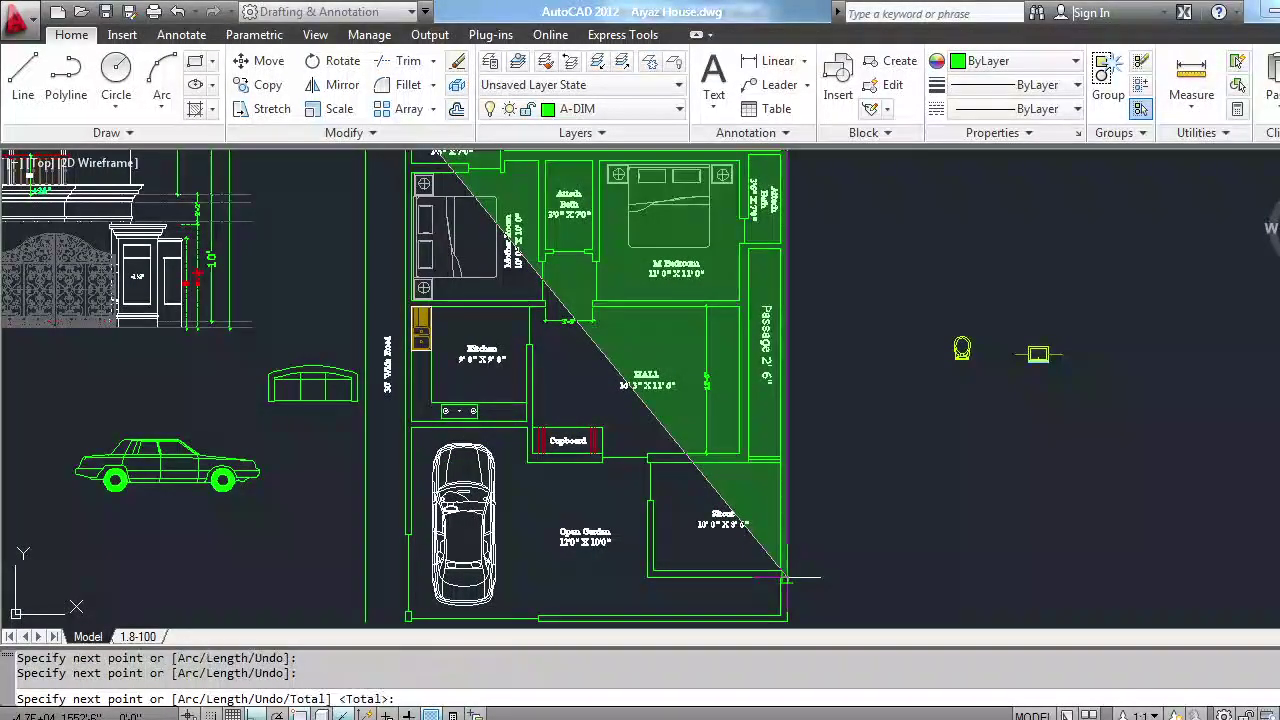
left_click(647, 577)
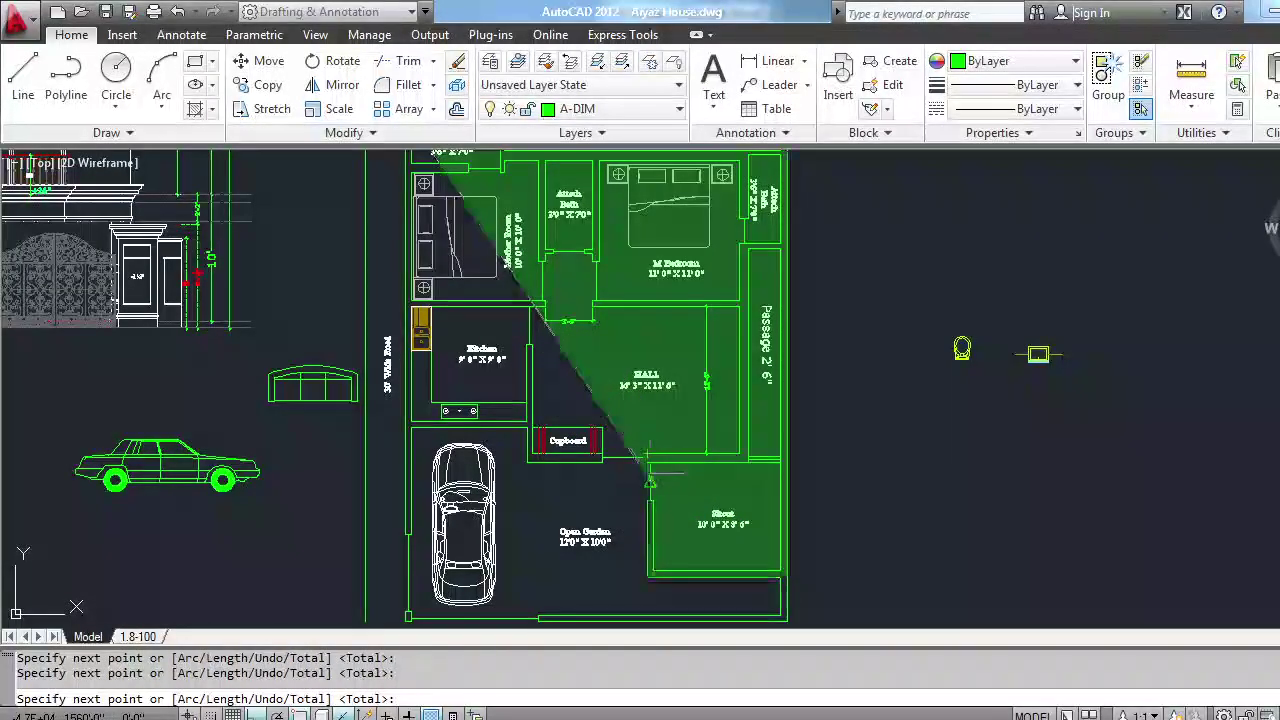
Continue the boundary through the Hall–Sitout corner and the Cupboard's lower and upper-left corners
scroll(647, 466, "up", 3)
left_click(641, 451)
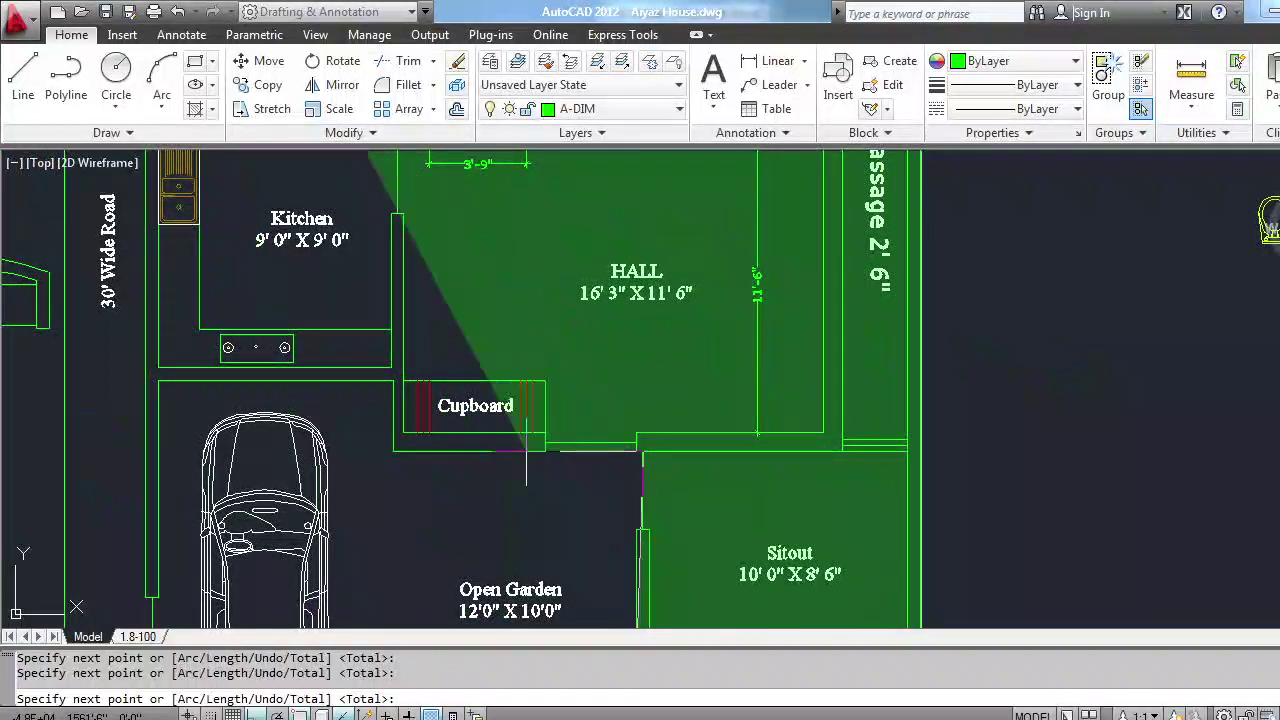
left_click(390, 410)
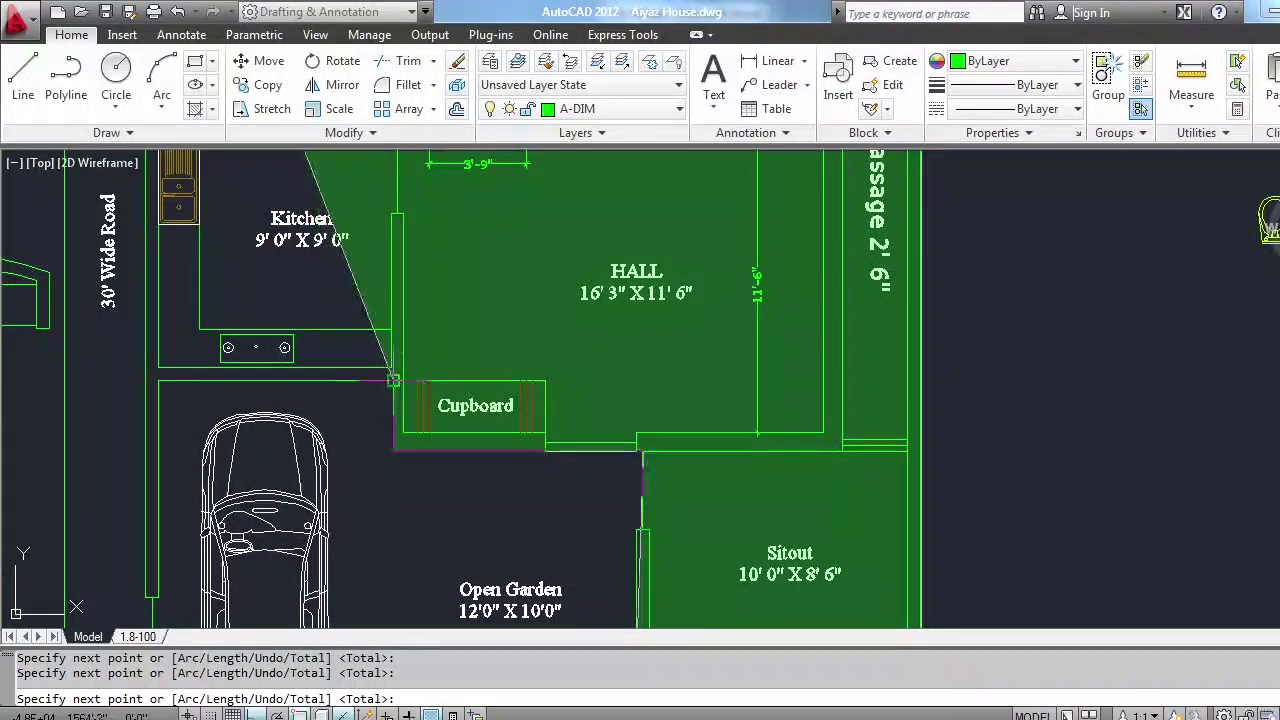
left_click(392, 381)
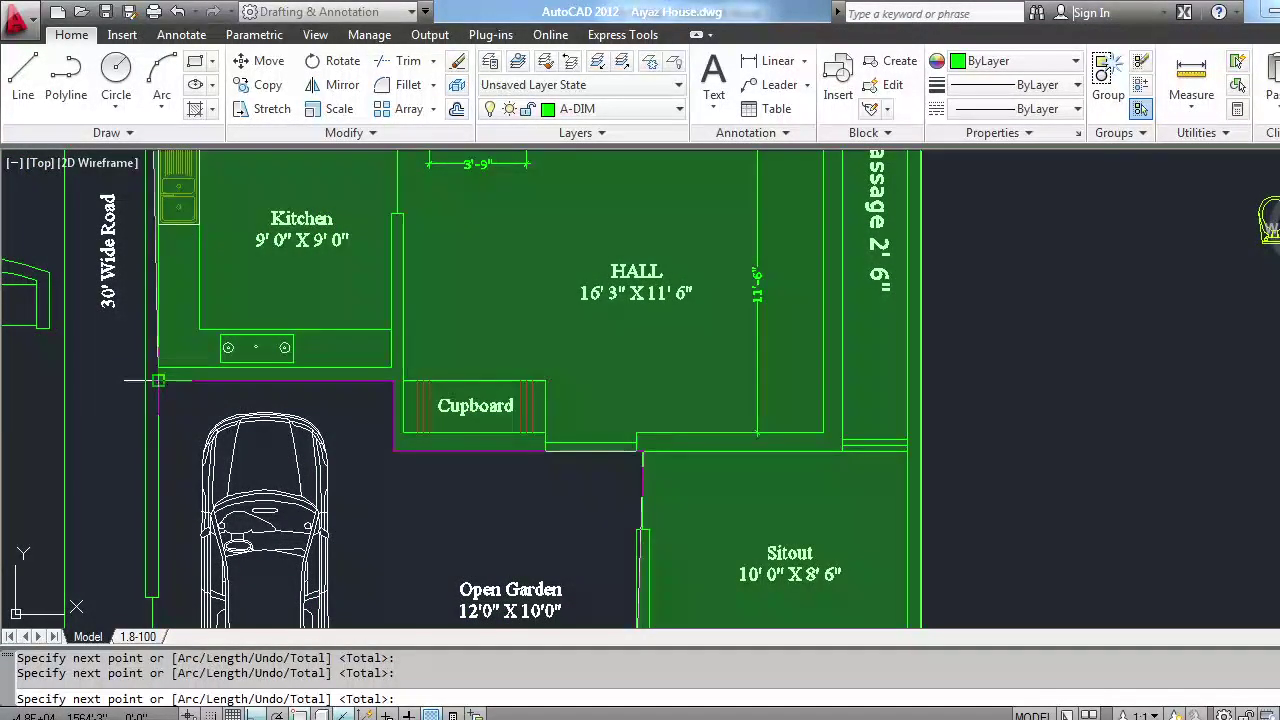
scroll(158, 381, "down", 5)
scroll(322, 438, "up", 4)
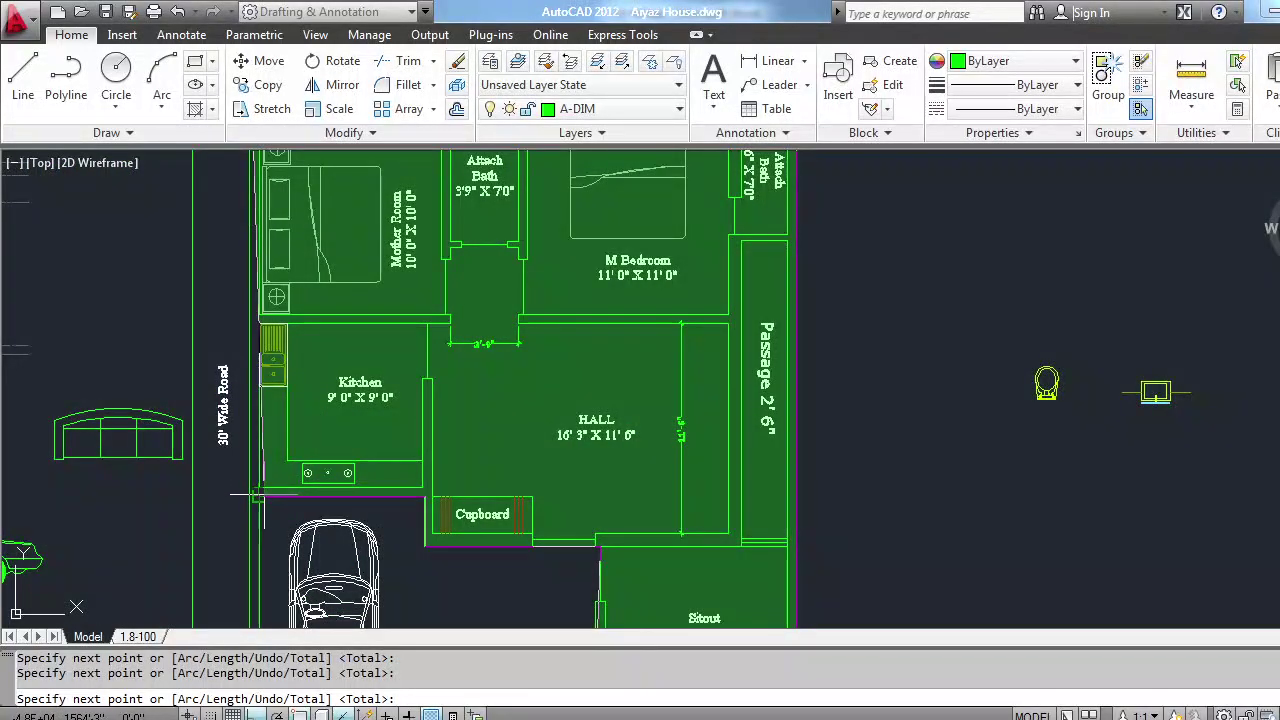
scroll(290, 475, "down", 2)
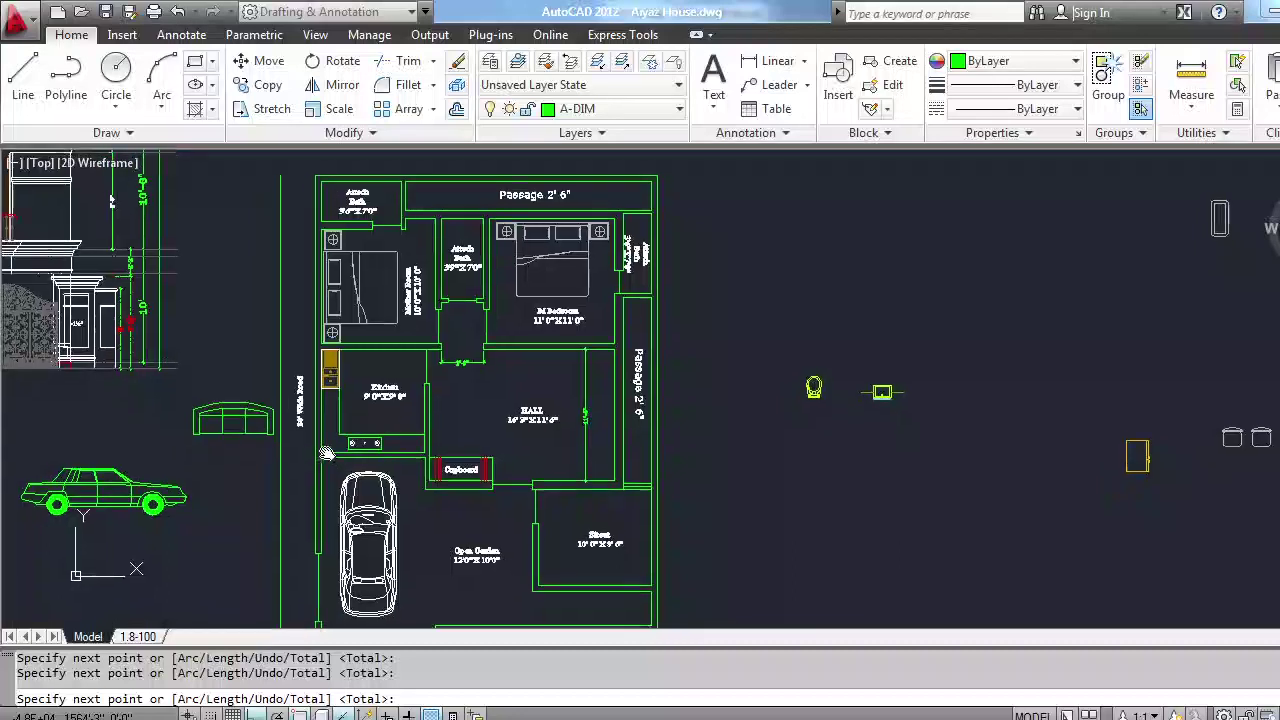
middle_click_drag(326, 454, 330, 438)
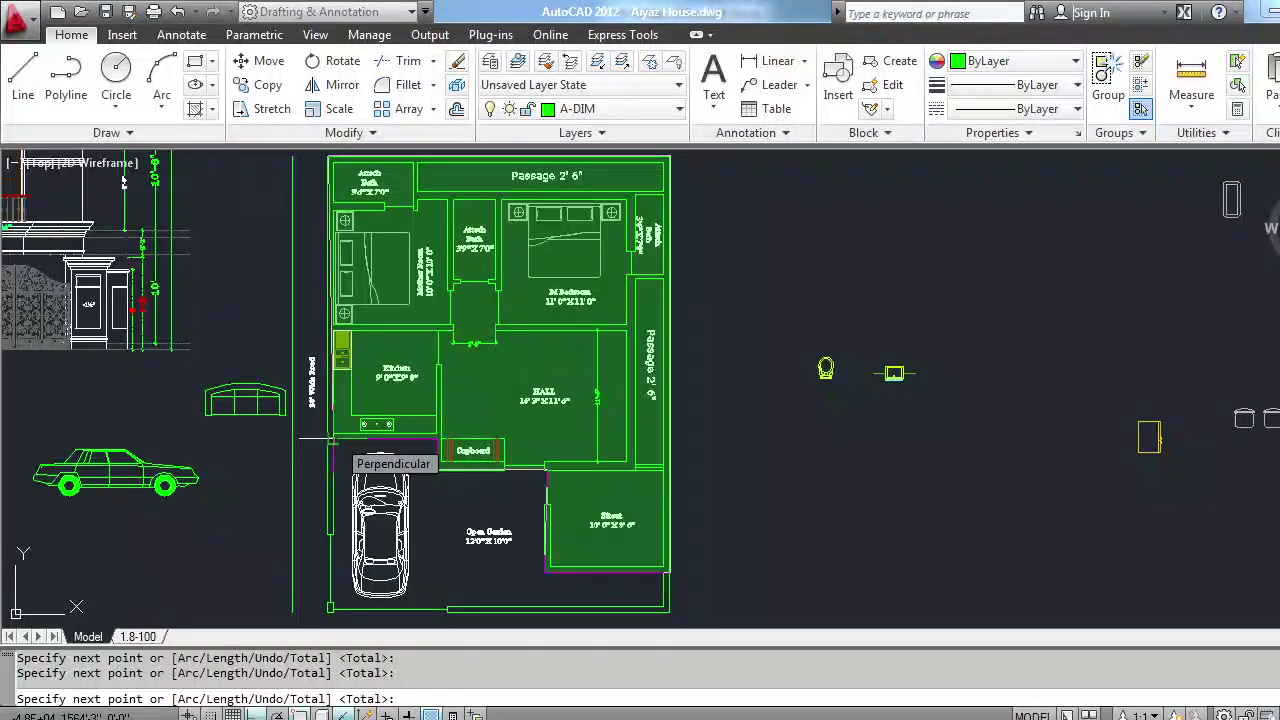
Pick the garage's bottom-left corner and pan to show the plan's lower edge
left_click(331, 611)
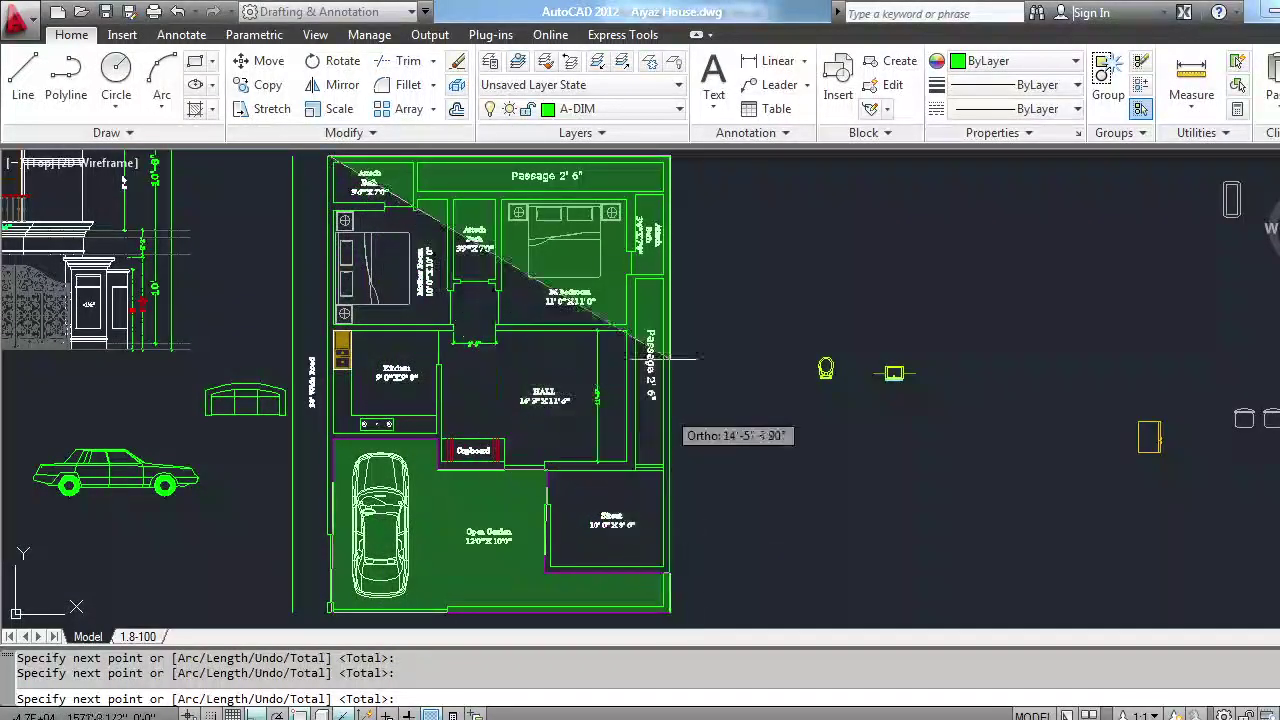
mouse_move(647, 237)
middle_mouse_down()
mouse_move(655, 336)
mouse_move(700, 206)
middle_mouse_up()
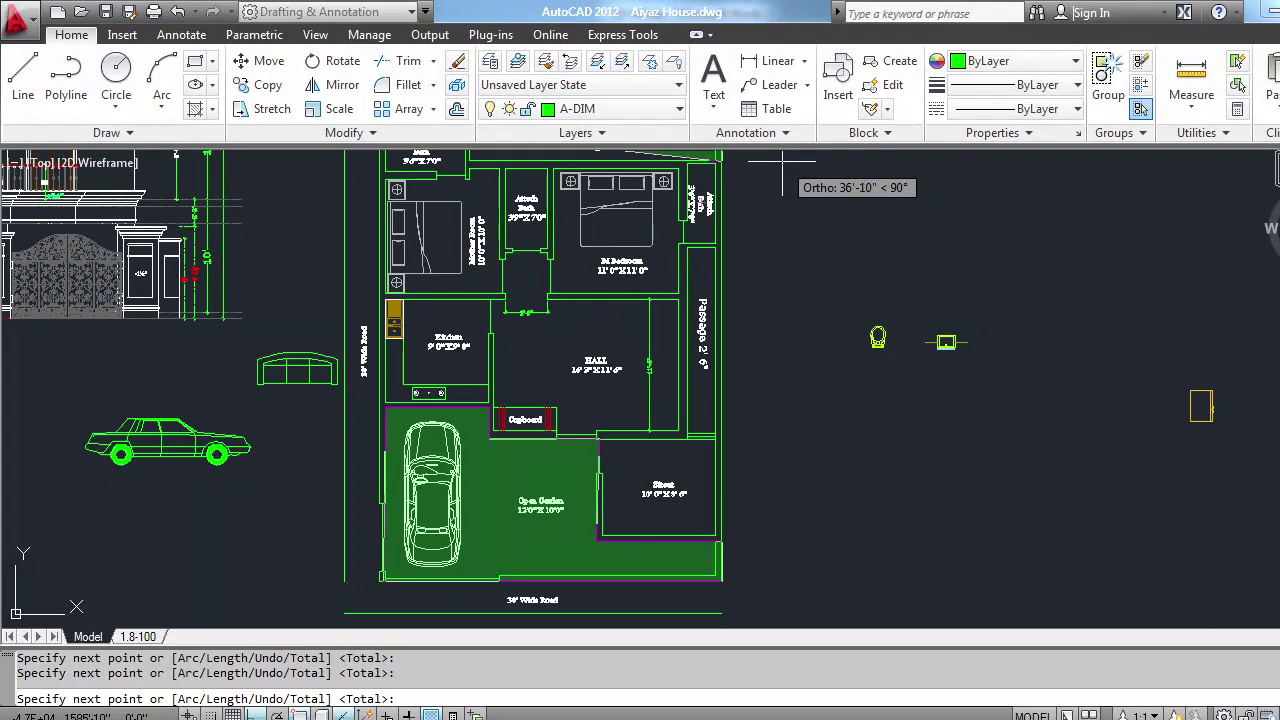
Pan up to the top Passage strip and cancel the area measurement with Esc
mouse_move(783, 160)
middle_mouse_down()
mouse_move(791, 246)
mouse_move(823, 229)
mouse_move(803, 186)
middle_mouse_up()
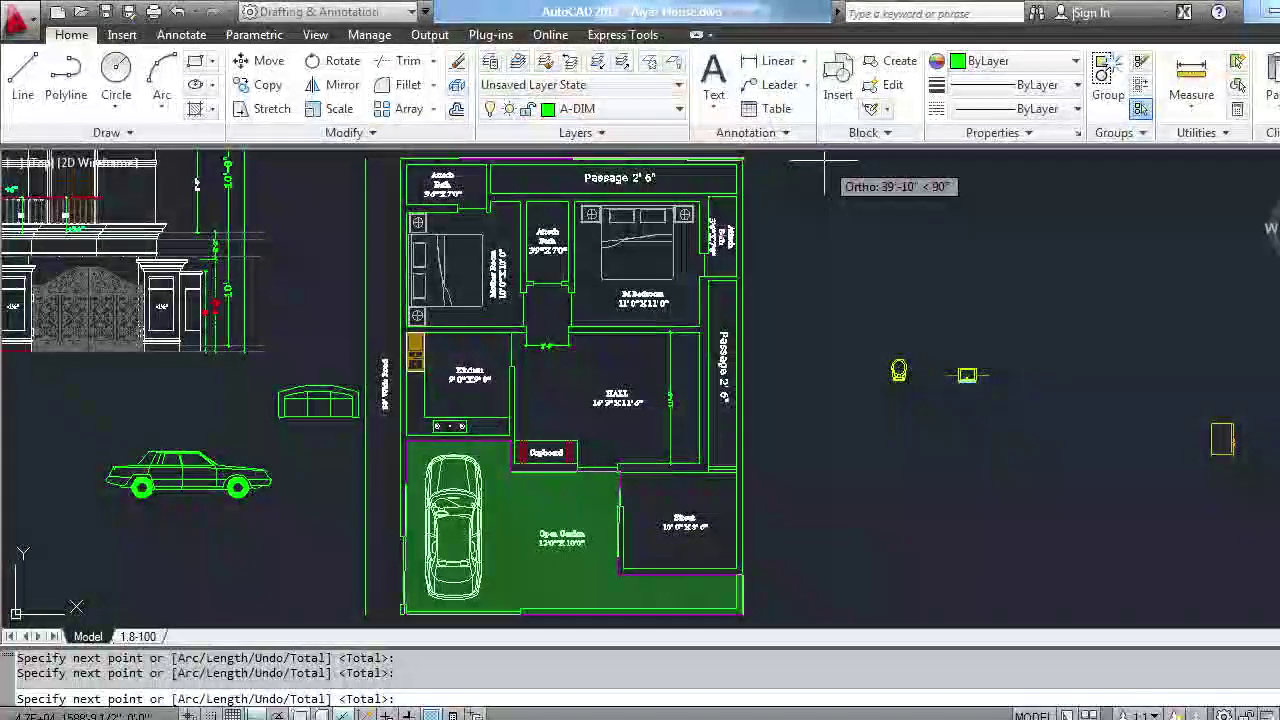
key("Escape")
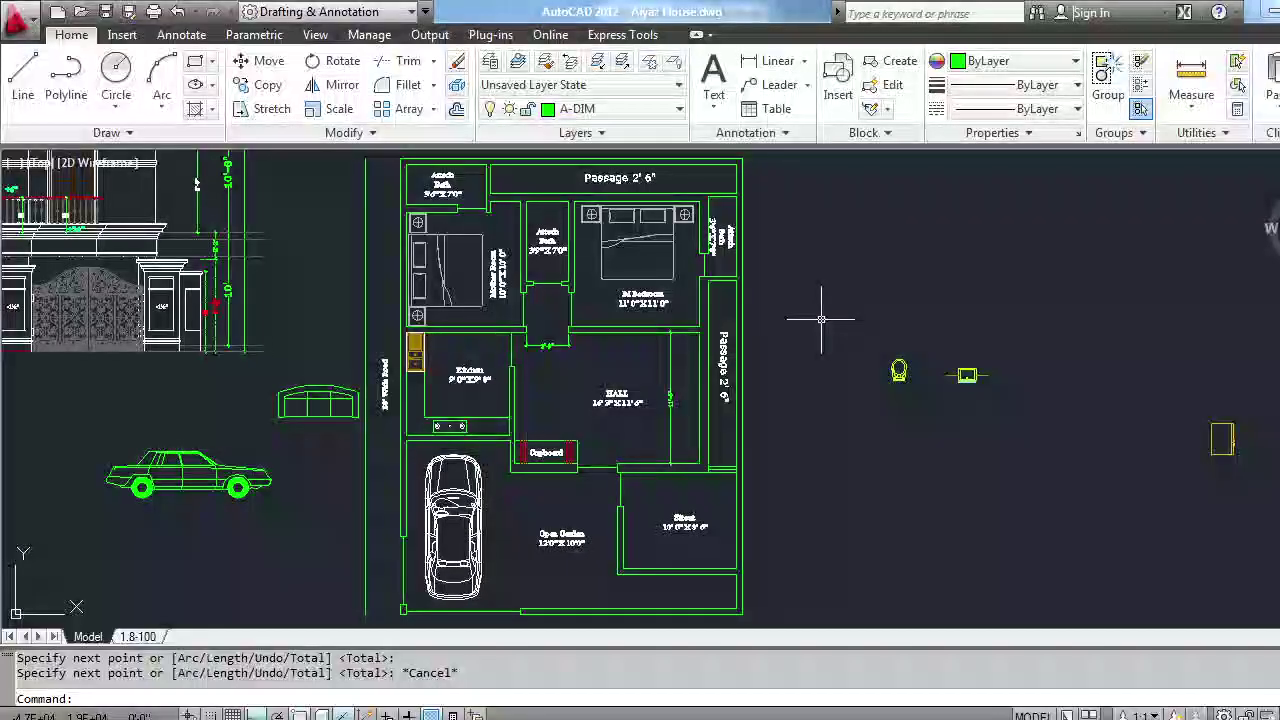
Switch away from the QS NOtes document toward the Downloads folder window
key("alt+Tab")
key("alt+Tab")
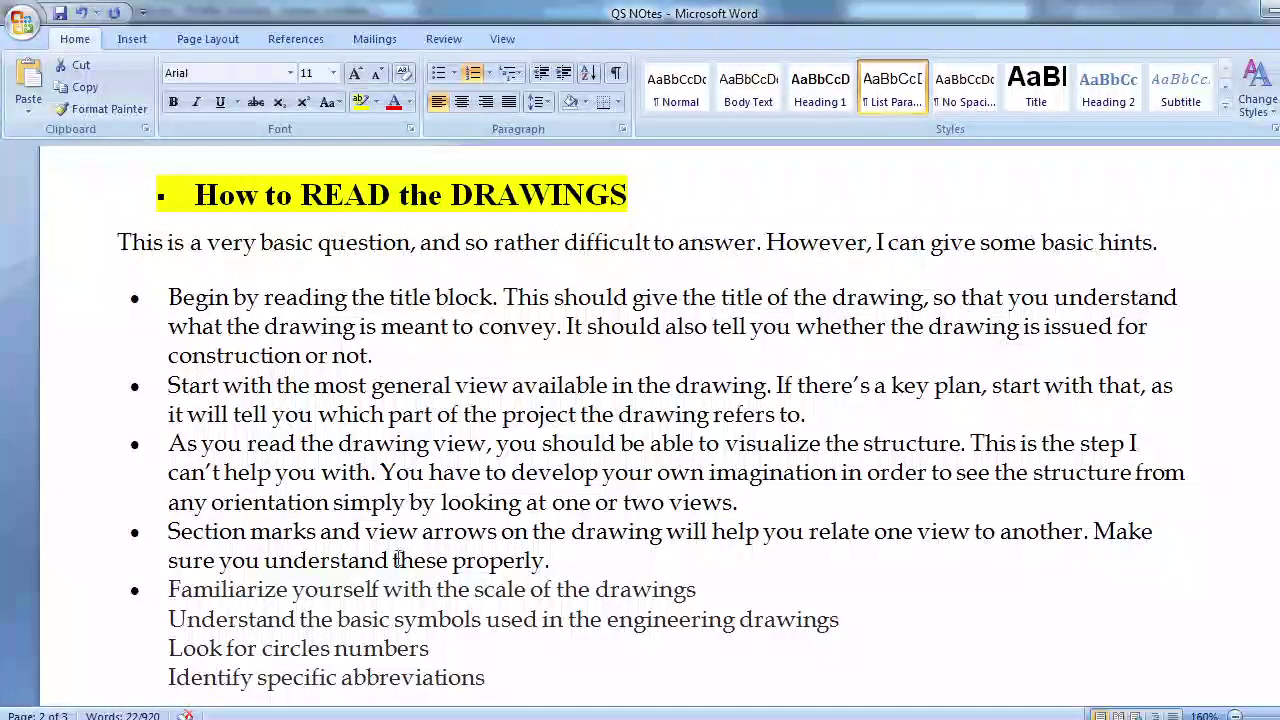
mouse_move(240, 716)
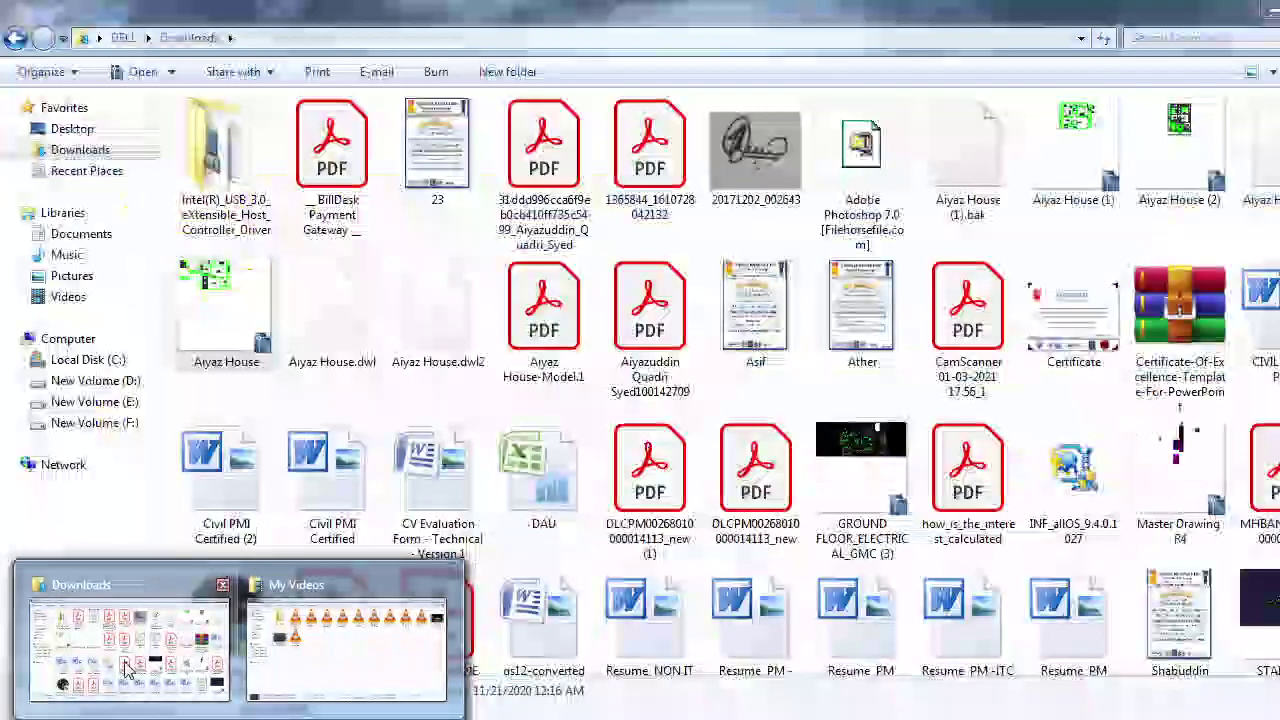
Bring up the Downloads window and navigate to New Volume (E:) > QAQC > Qa Qc Notes
left_click(129, 648)
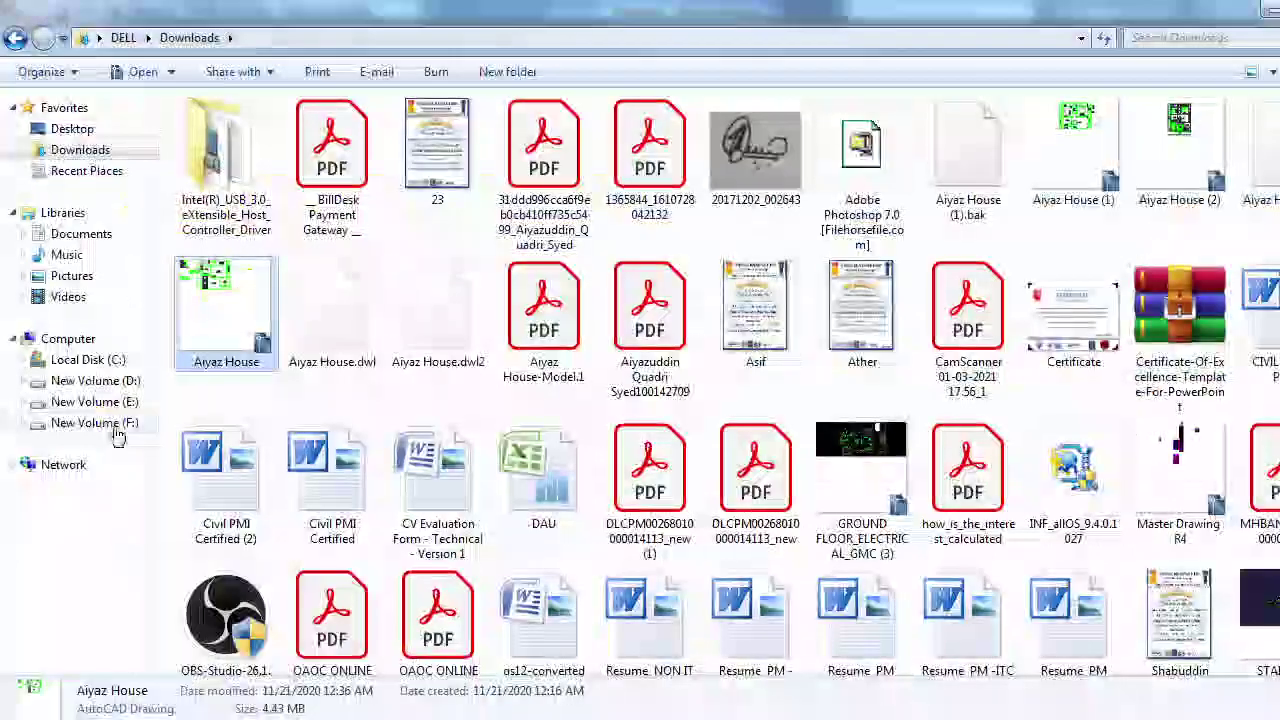
left_click(97, 401)
left_click(95, 380)
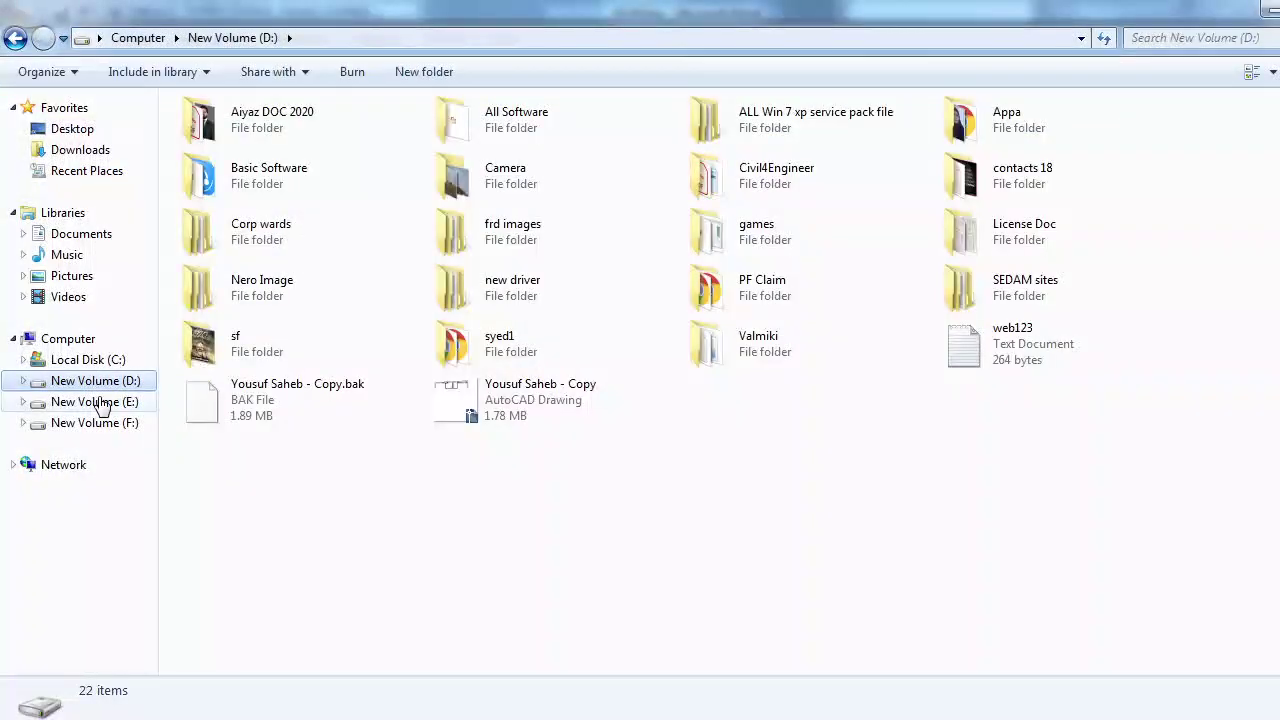
left_click(95, 401)
double_click(515, 402)
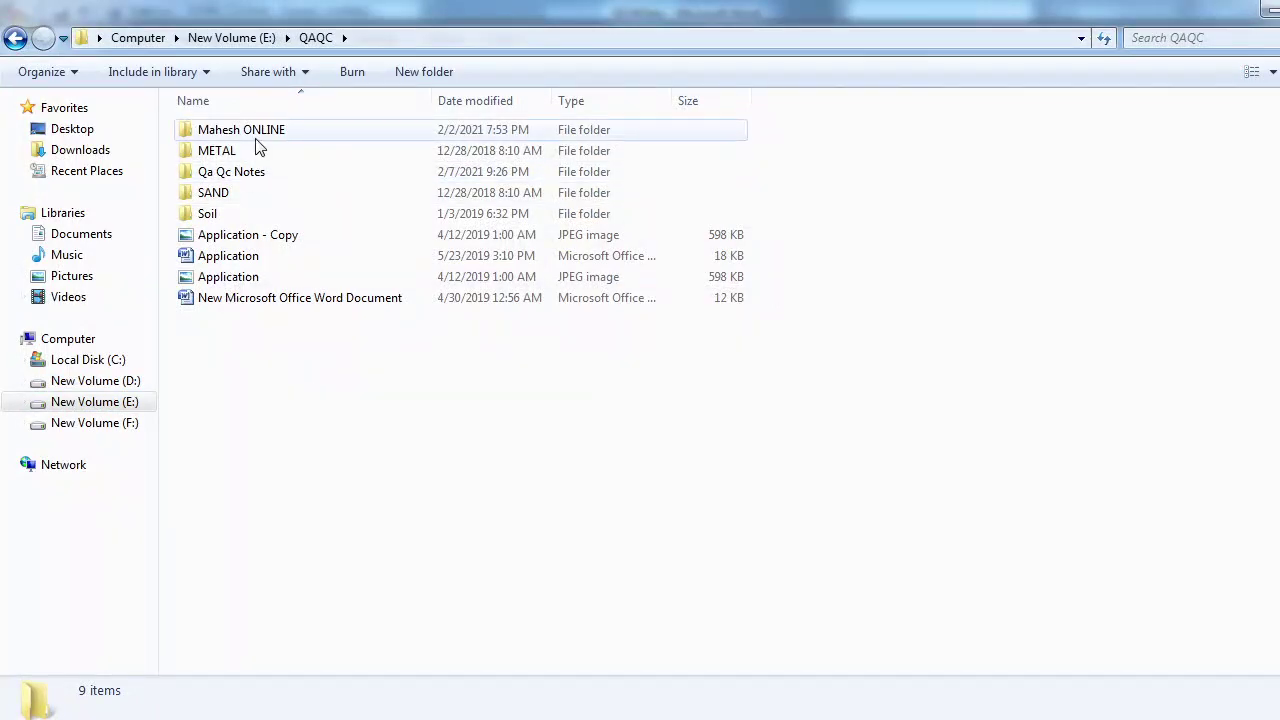
double_click(250, 171)
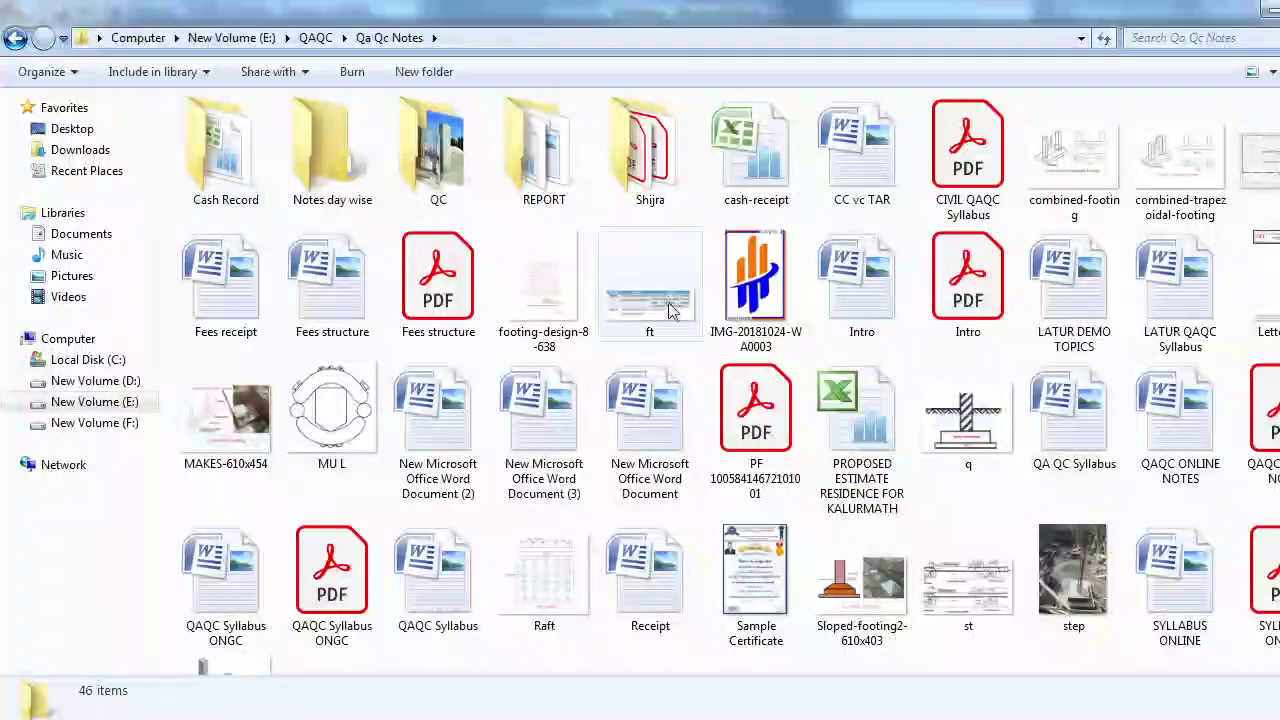
scroll(675, 318, "down", 1)
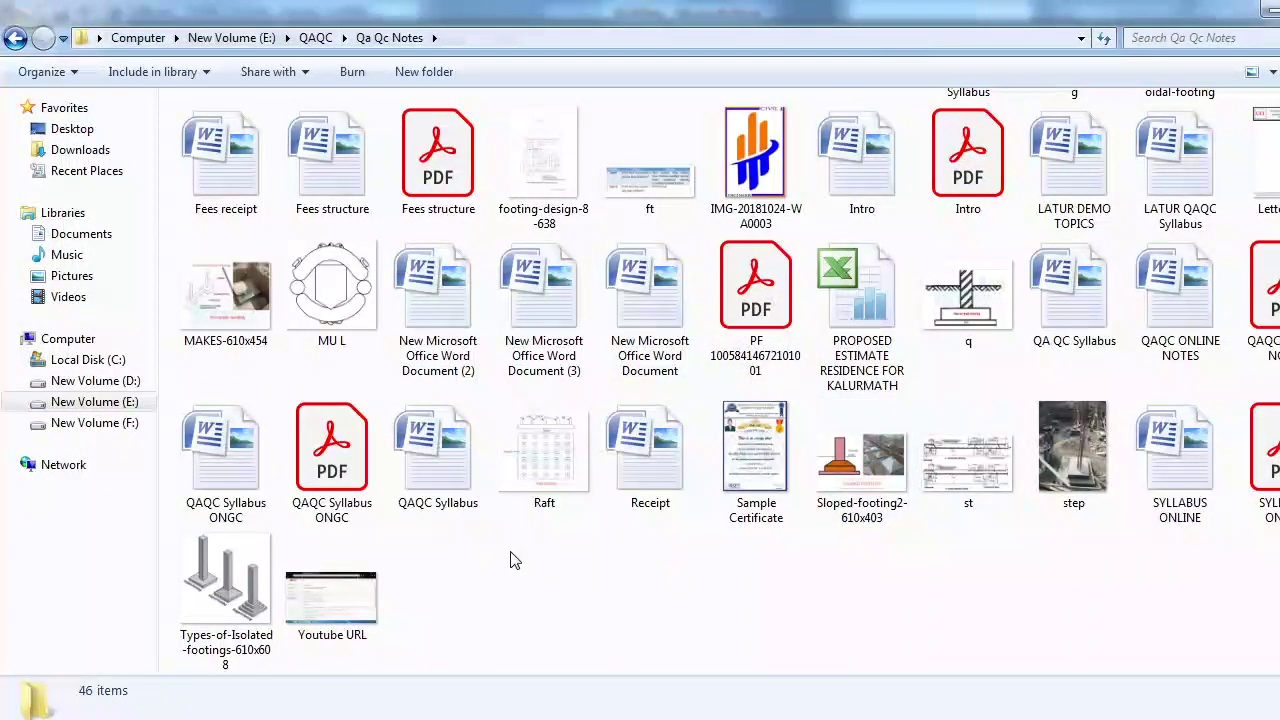
scroll(468, 570, "up", 1)
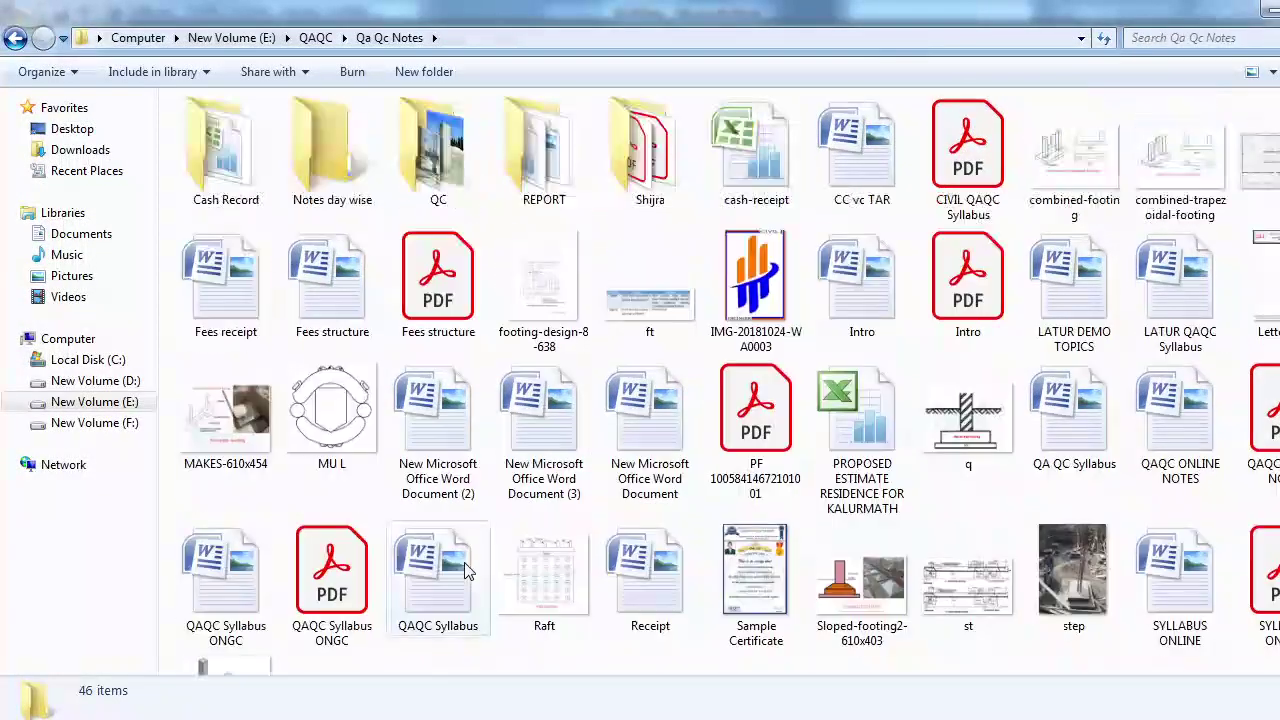
Open the Raft image in Photo Viewer and step forward to the ele electrical plan
left_click(566, 569)
double_click(566, 569)
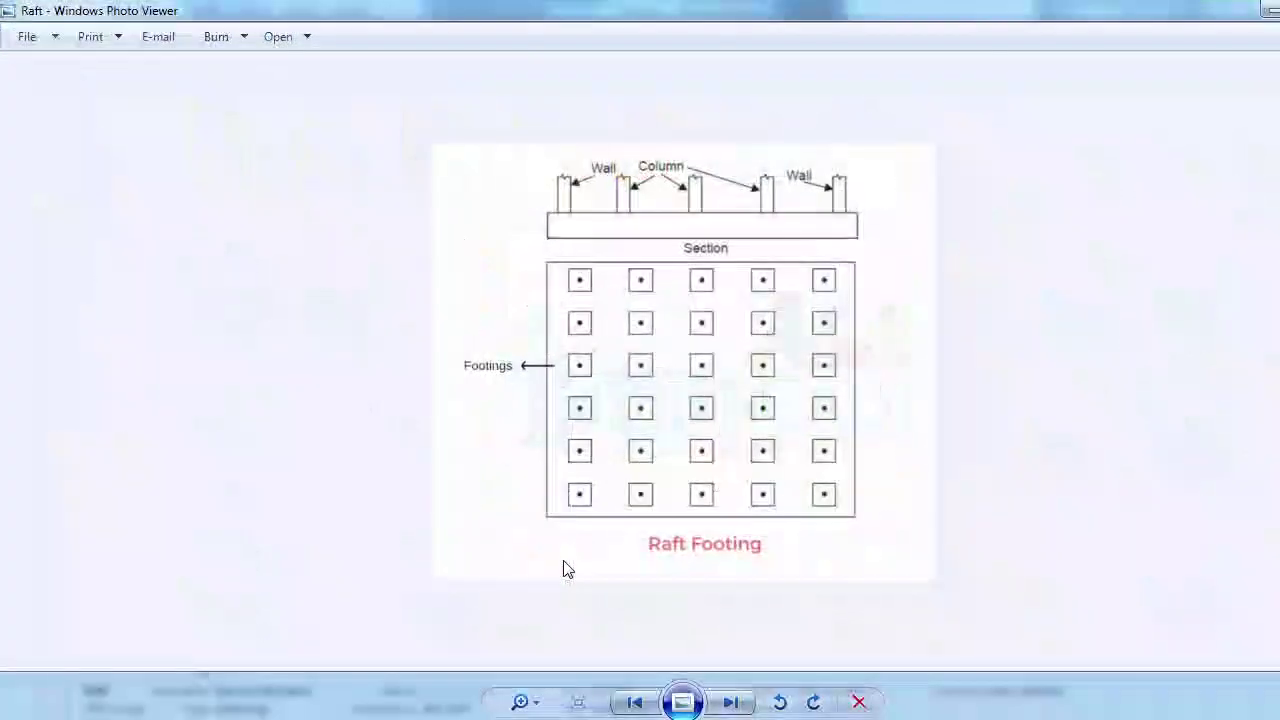
key("Right")
key("Right")
key("Right")
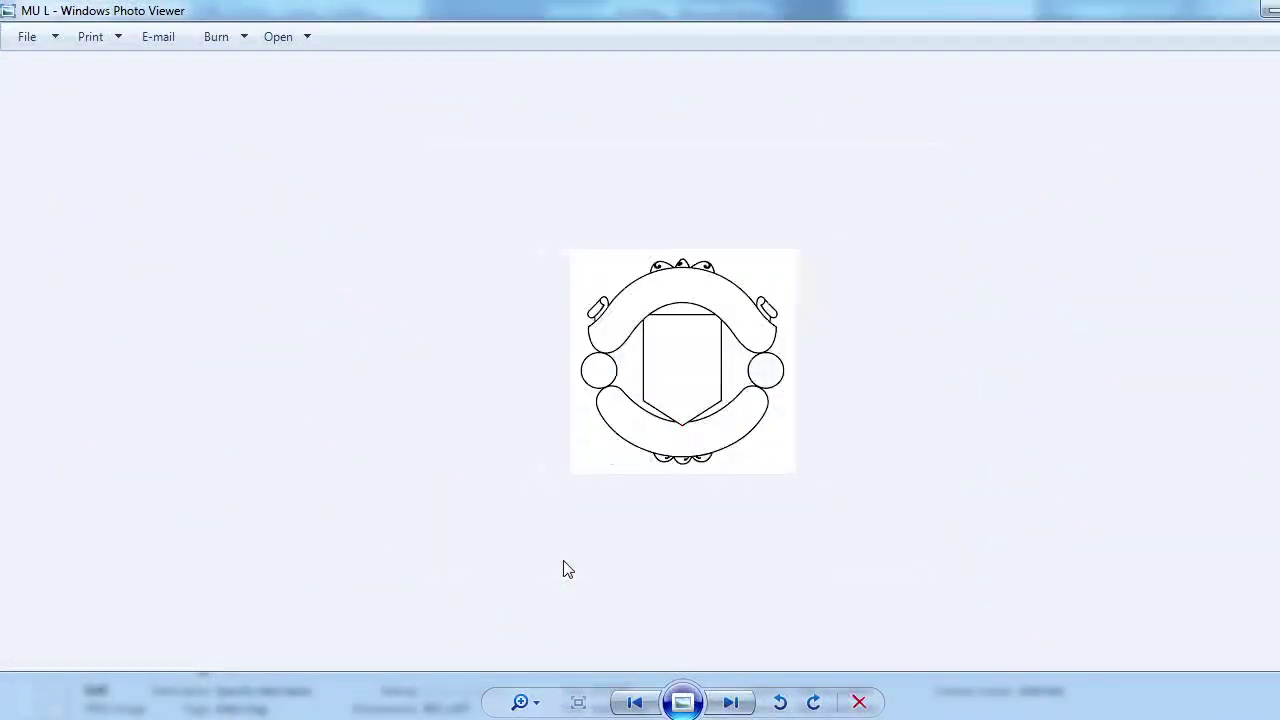
key("Right")
key("Right")
key("Right")
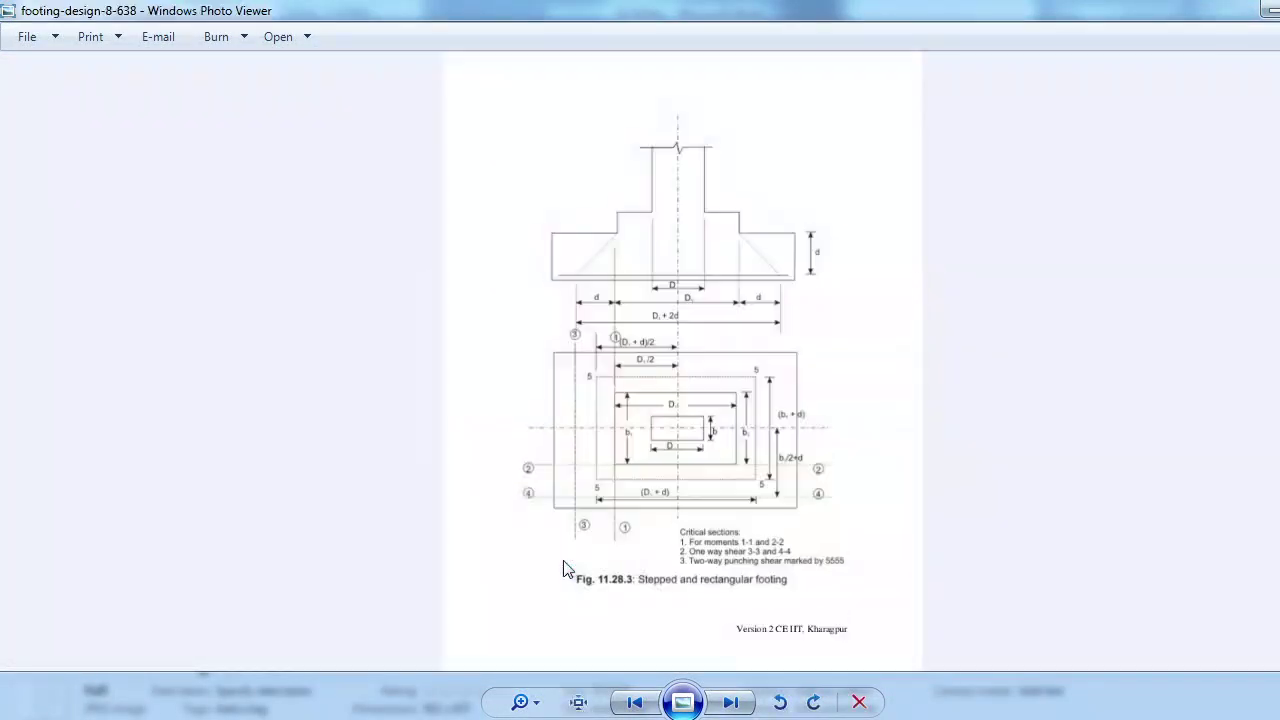
scroll(684, 366, "up", 3)
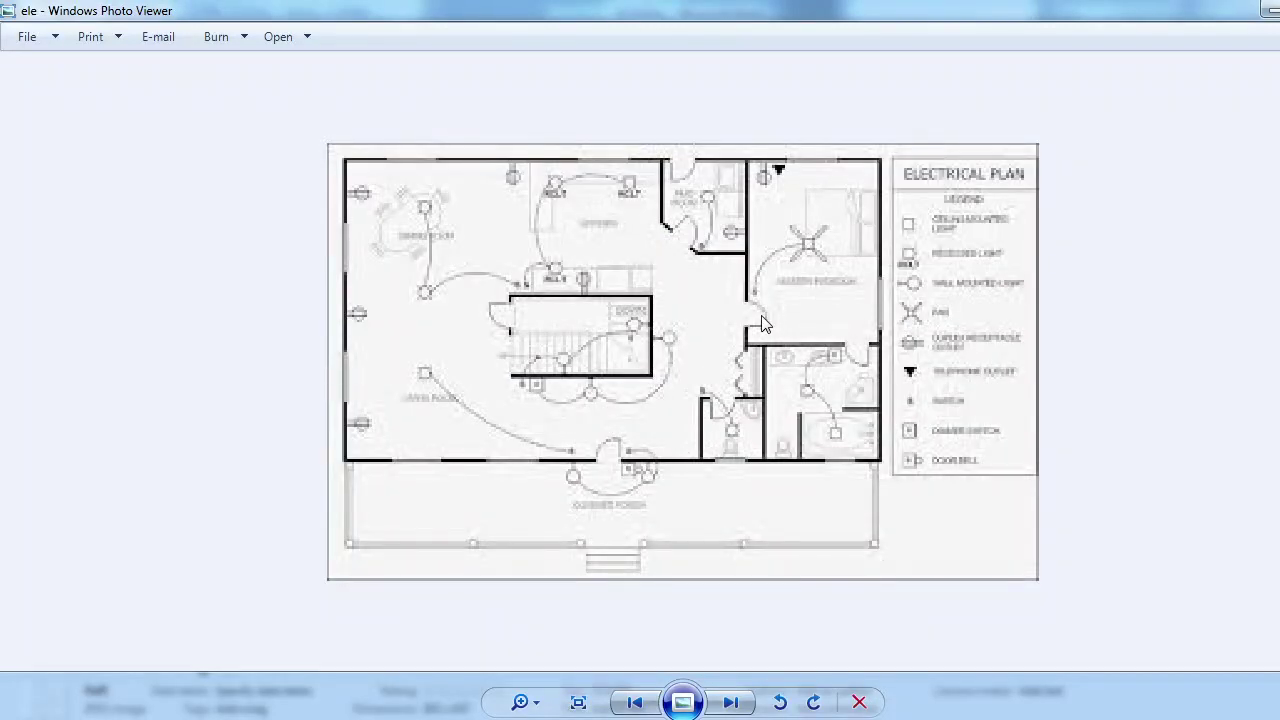
scroll(762, 323, "down", 1)
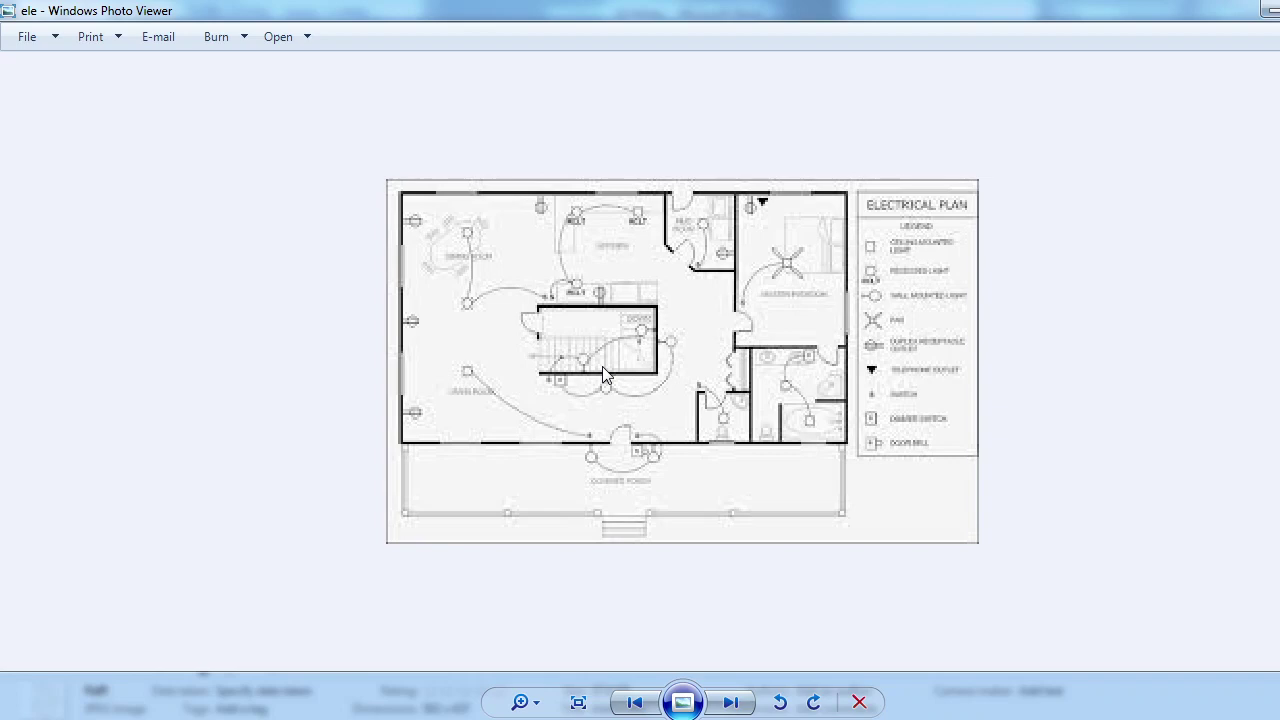
Switch back to the QS NOtes Word document
key("alt+Tab")
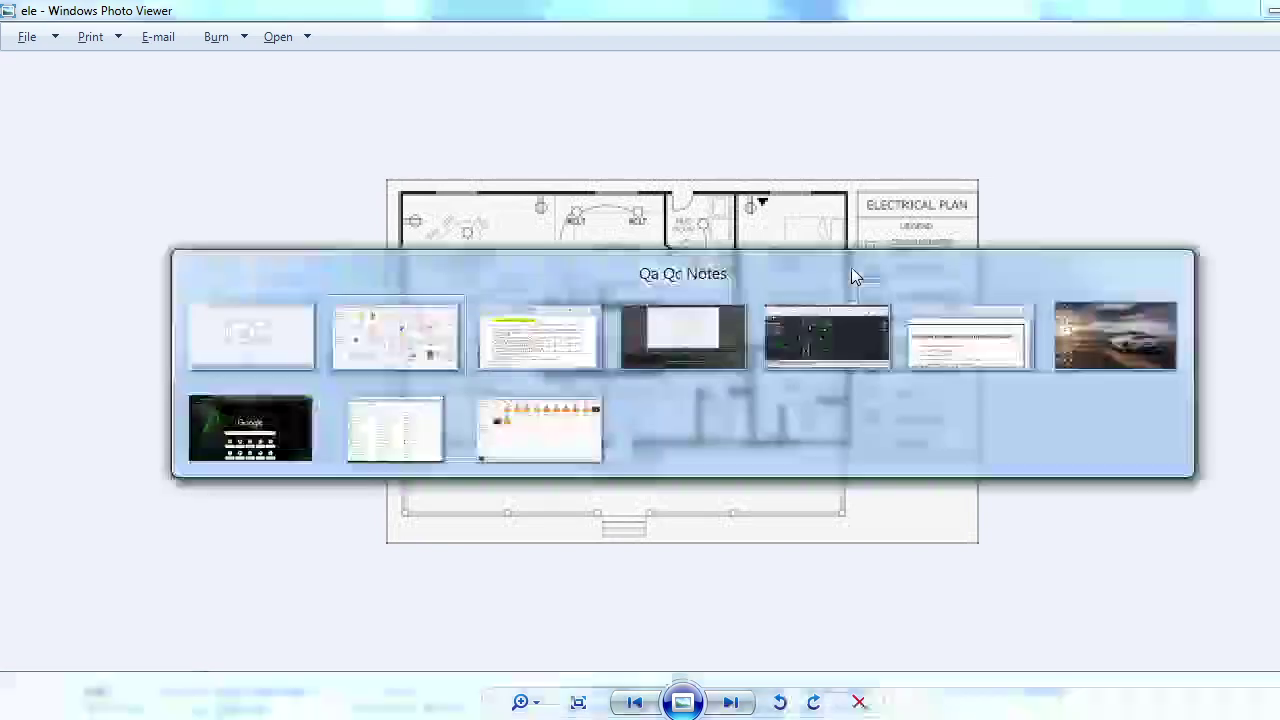
key("alt+Tab")
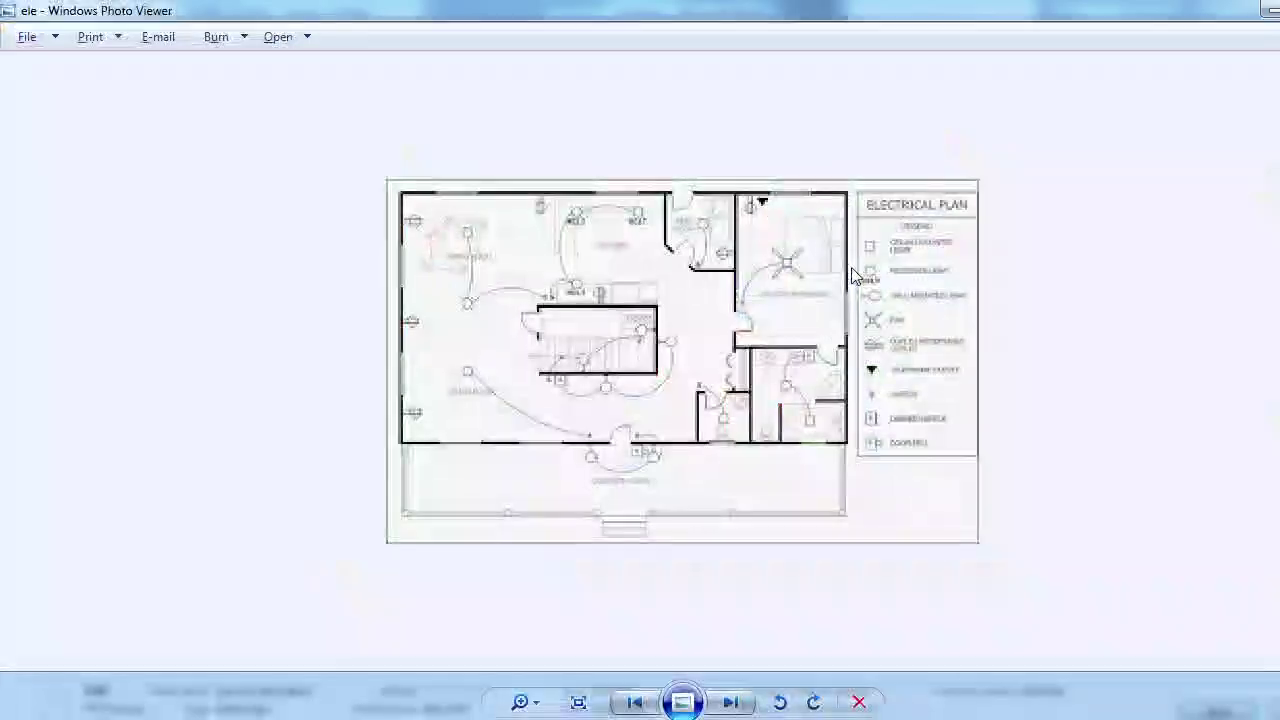
key("alt+Tab")
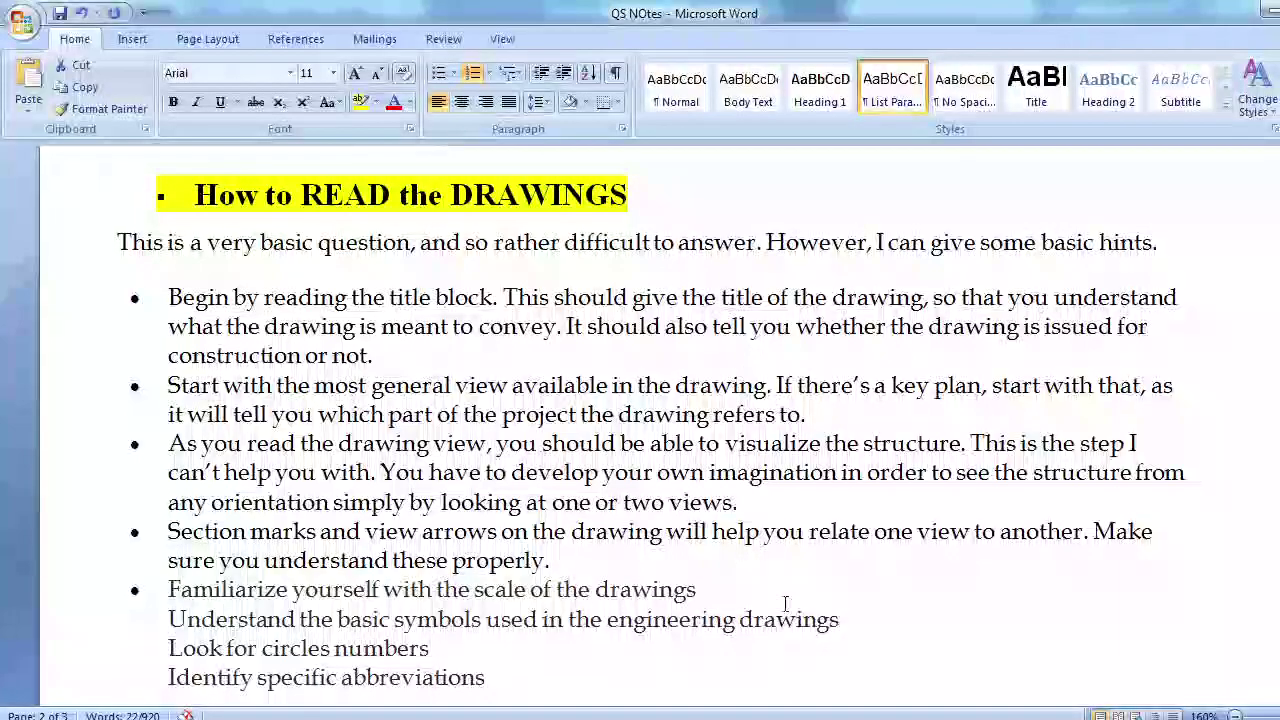
Switch between the electrical plan image, the QS NOtes document and OBS Studio
key("alt+Tab")
key("alt+Tab")
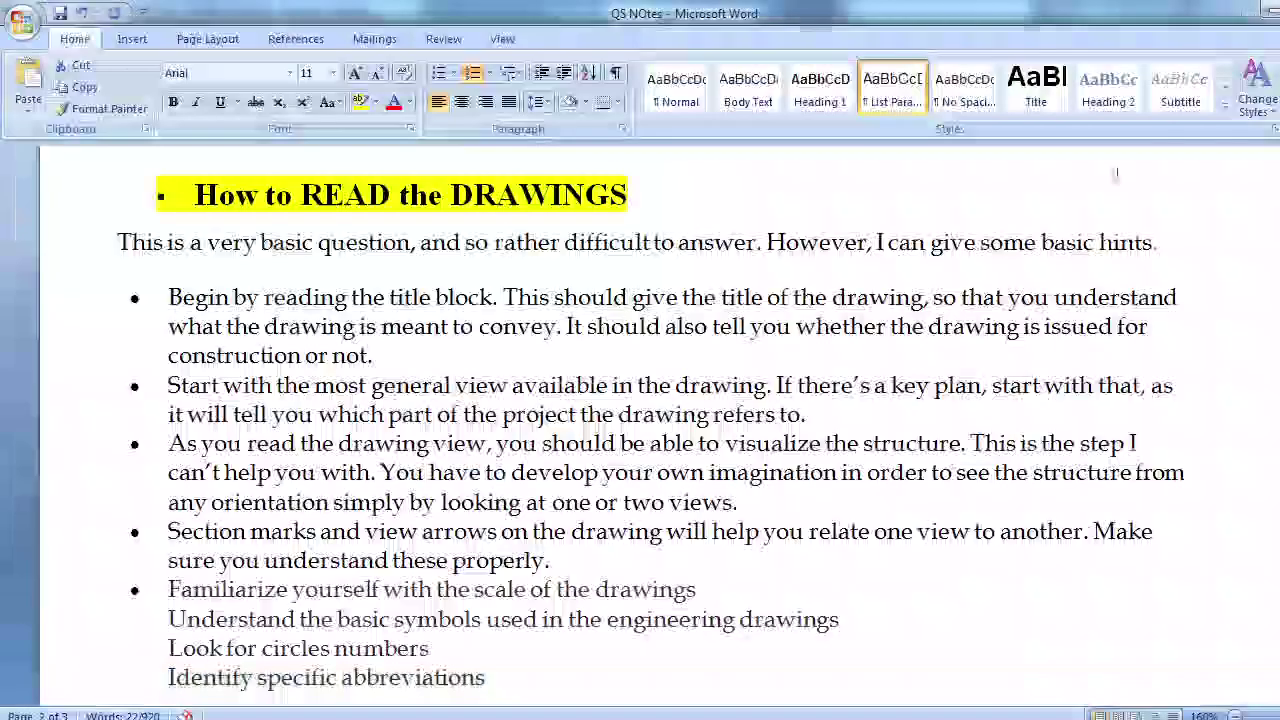
key("alt+Tab")
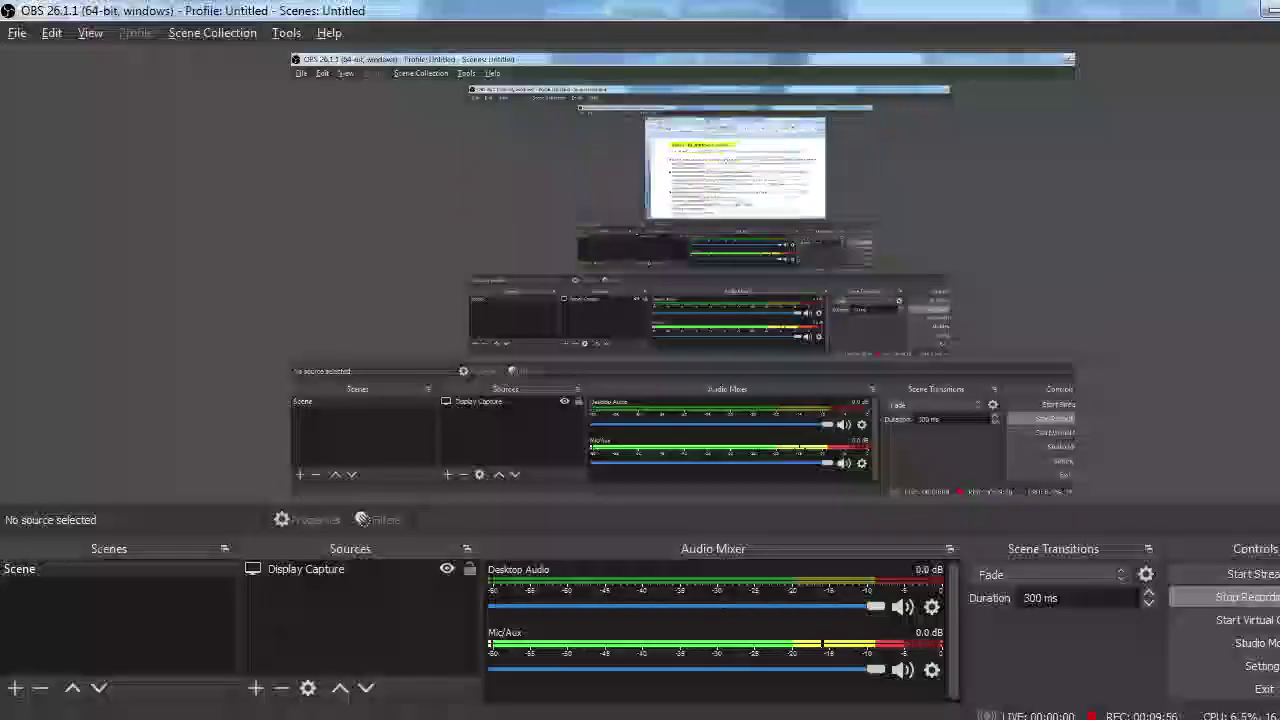
key("alt+Tab")
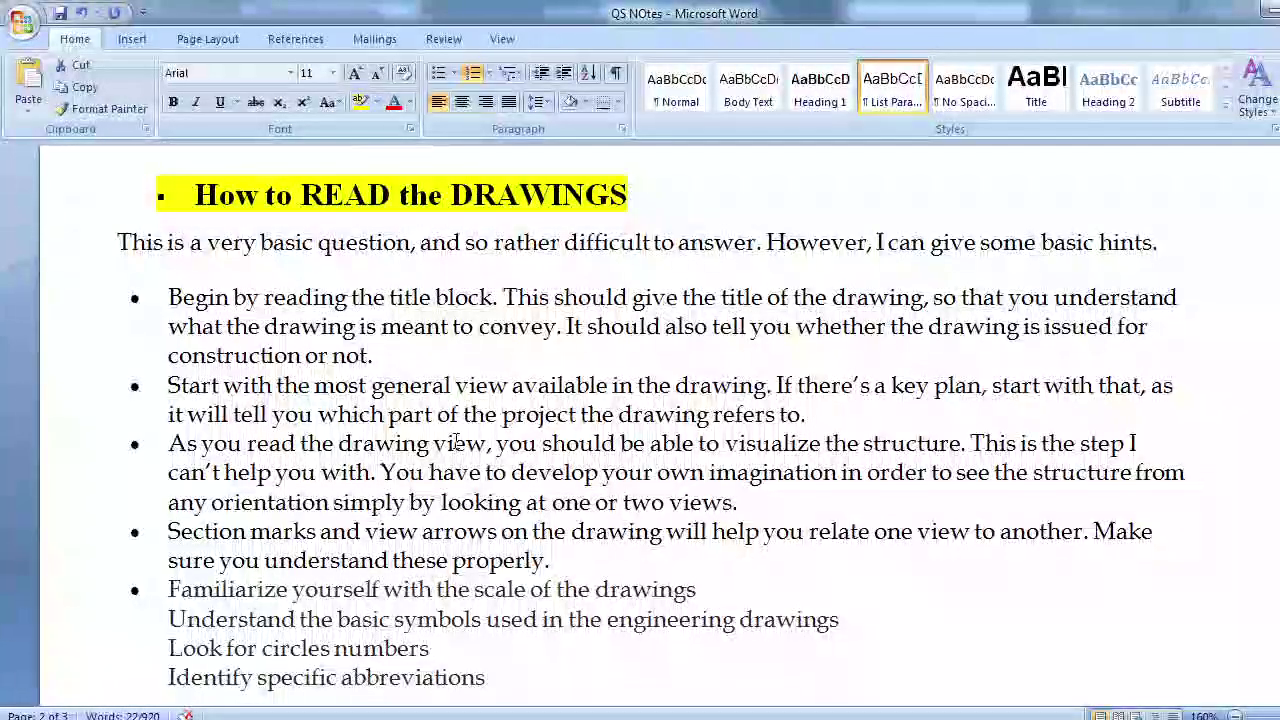
Scroll the Word notes to items 14–21, Formwork through Damp Proof Course, and clear the selection
scroll(455, 442, "up", 10)
scroll(455, 442, "down", 2)
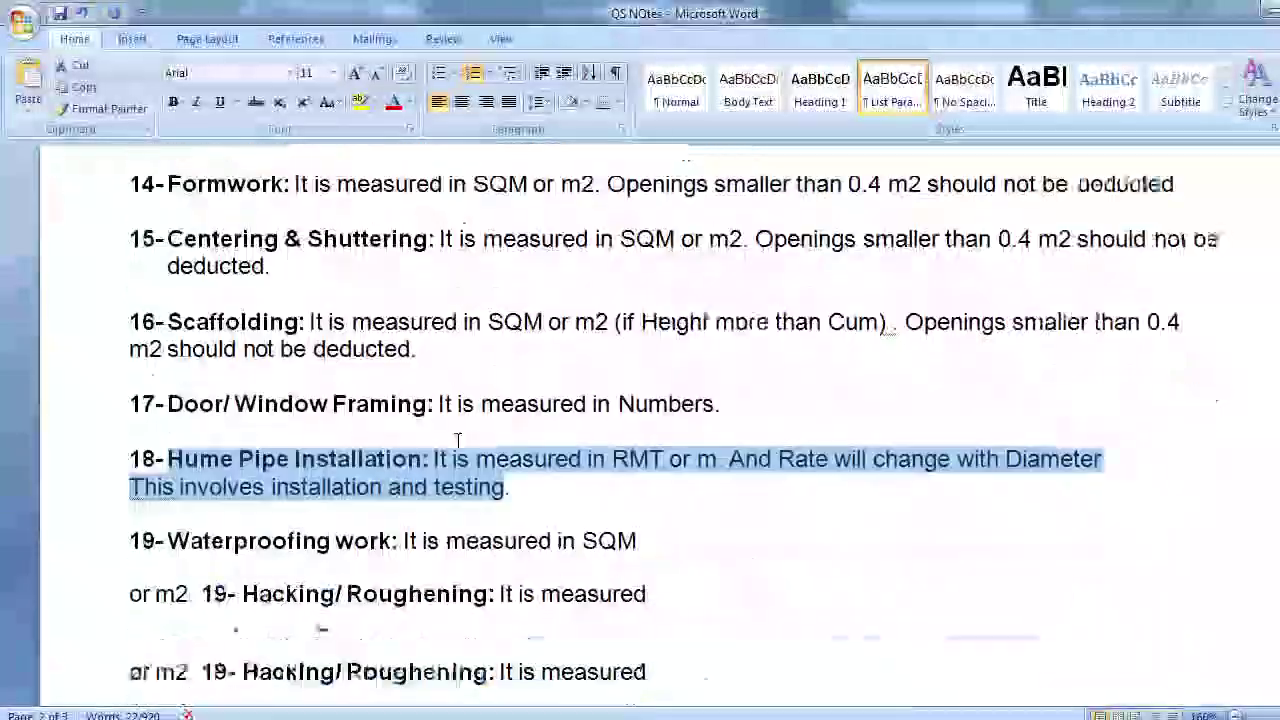
scroll(458, 418, "down", 2)
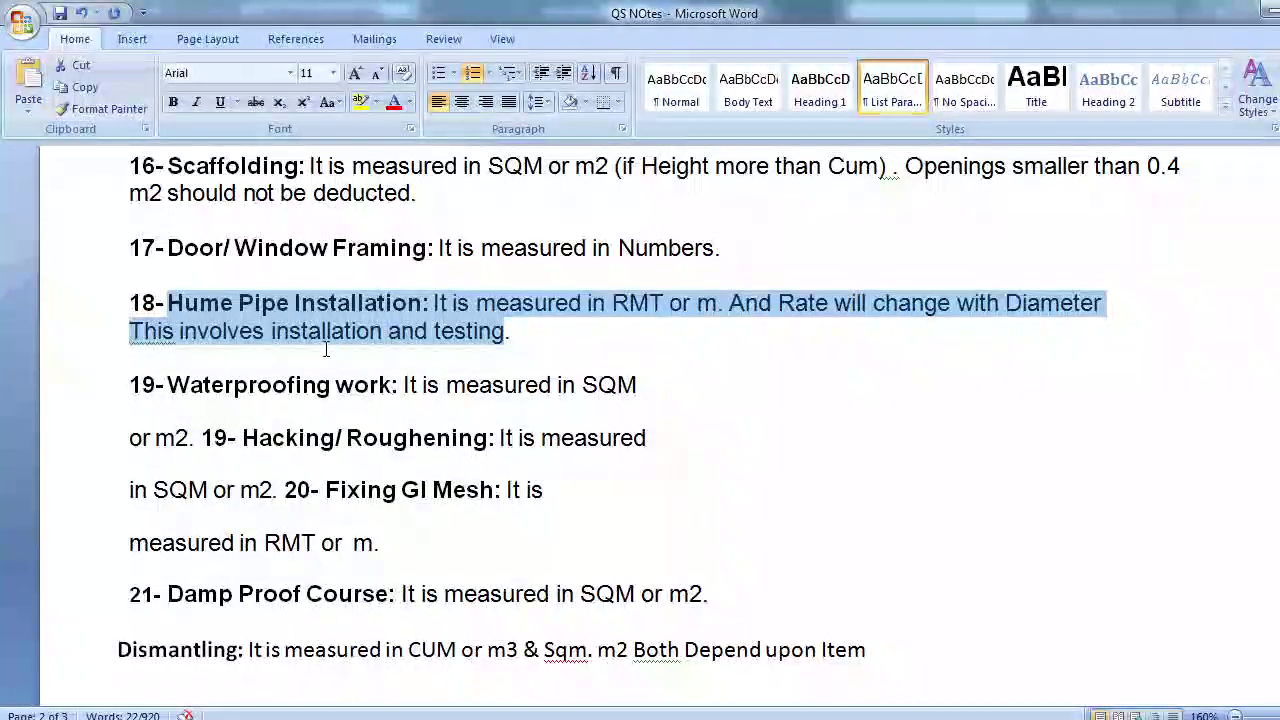
left_click(387, 660)
key("alt+Tab")
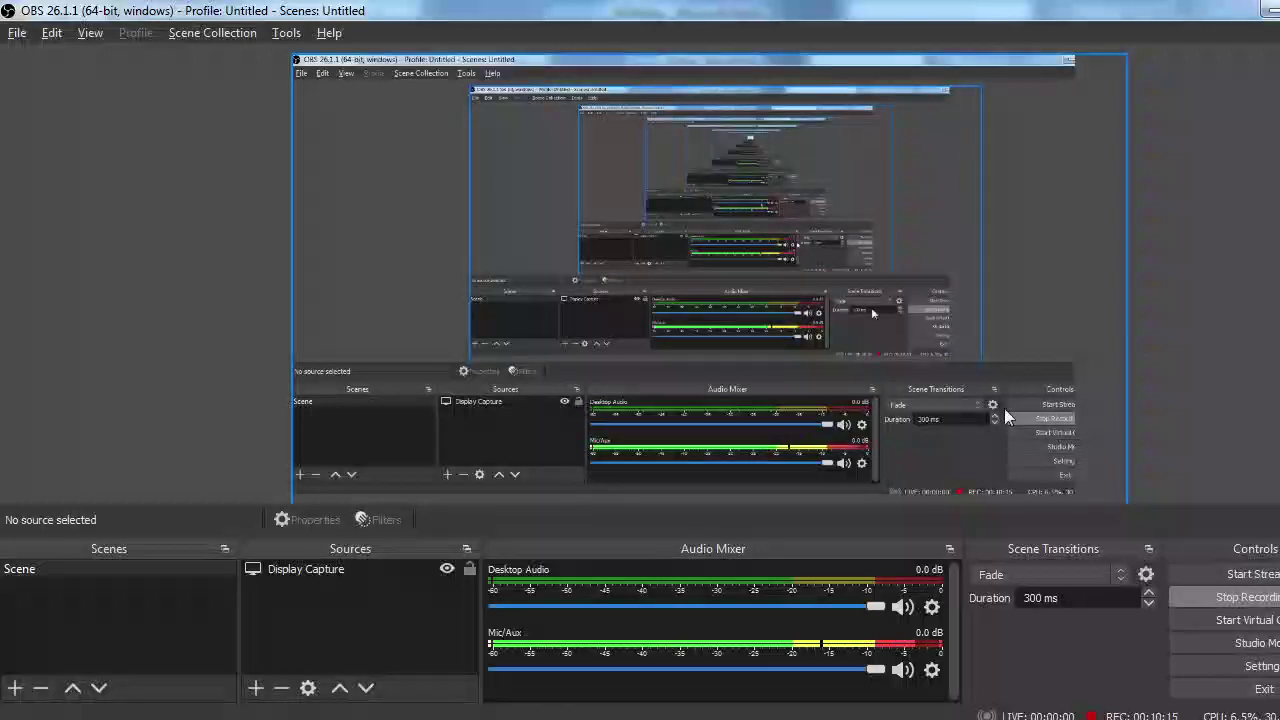